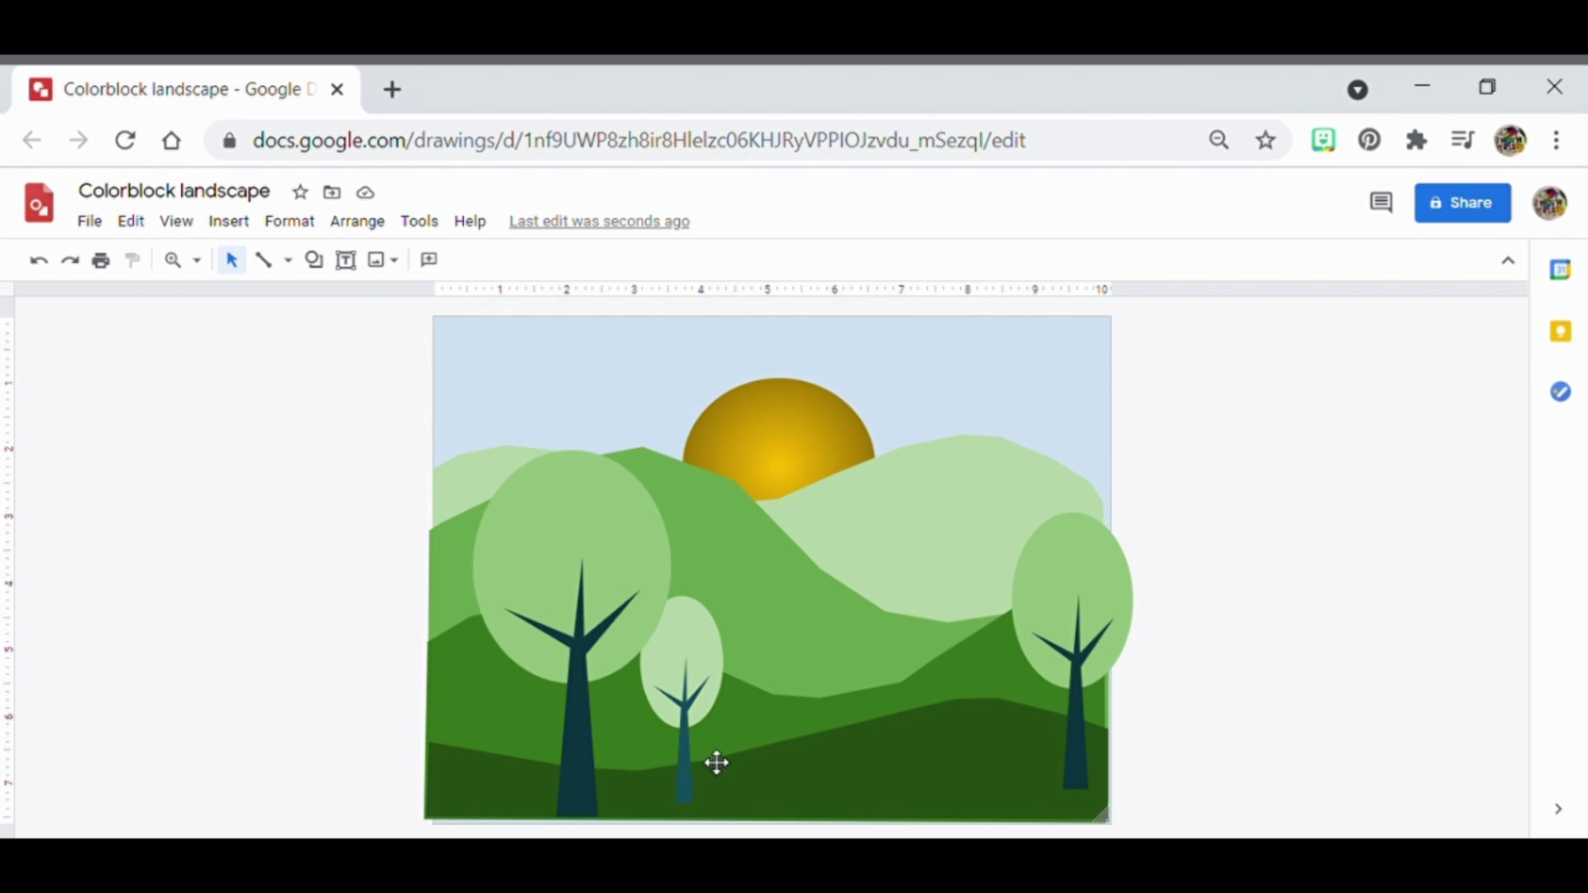
Search Google for 'google drawings' in a new tab and open a blank Google Drawings file.
left_click(394, 91)
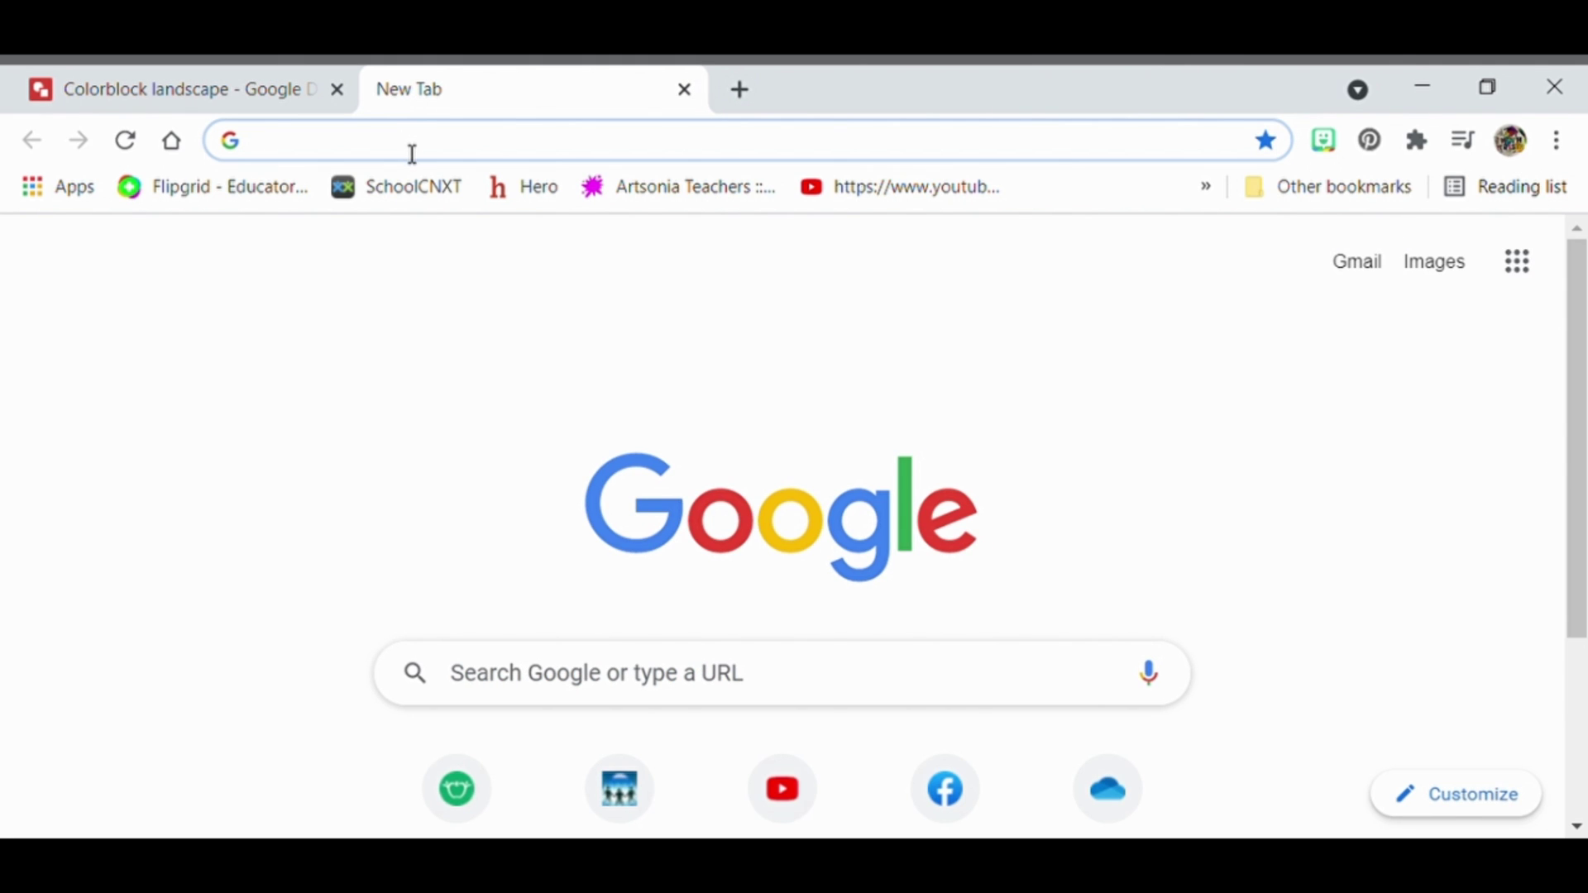
type("google dra")
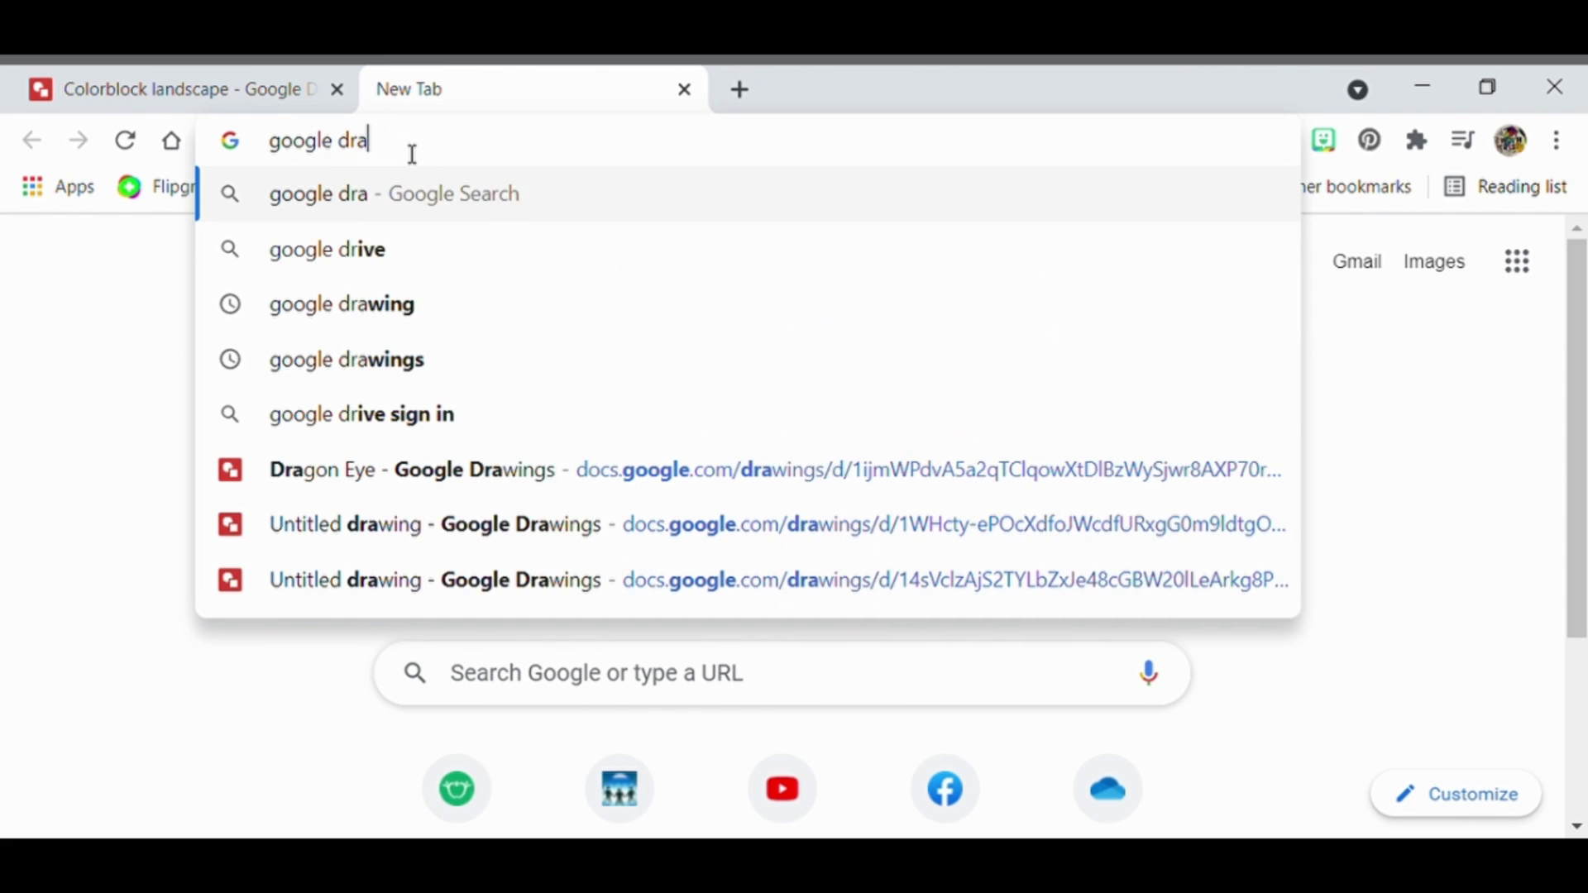
type("win gs")
key("Return")
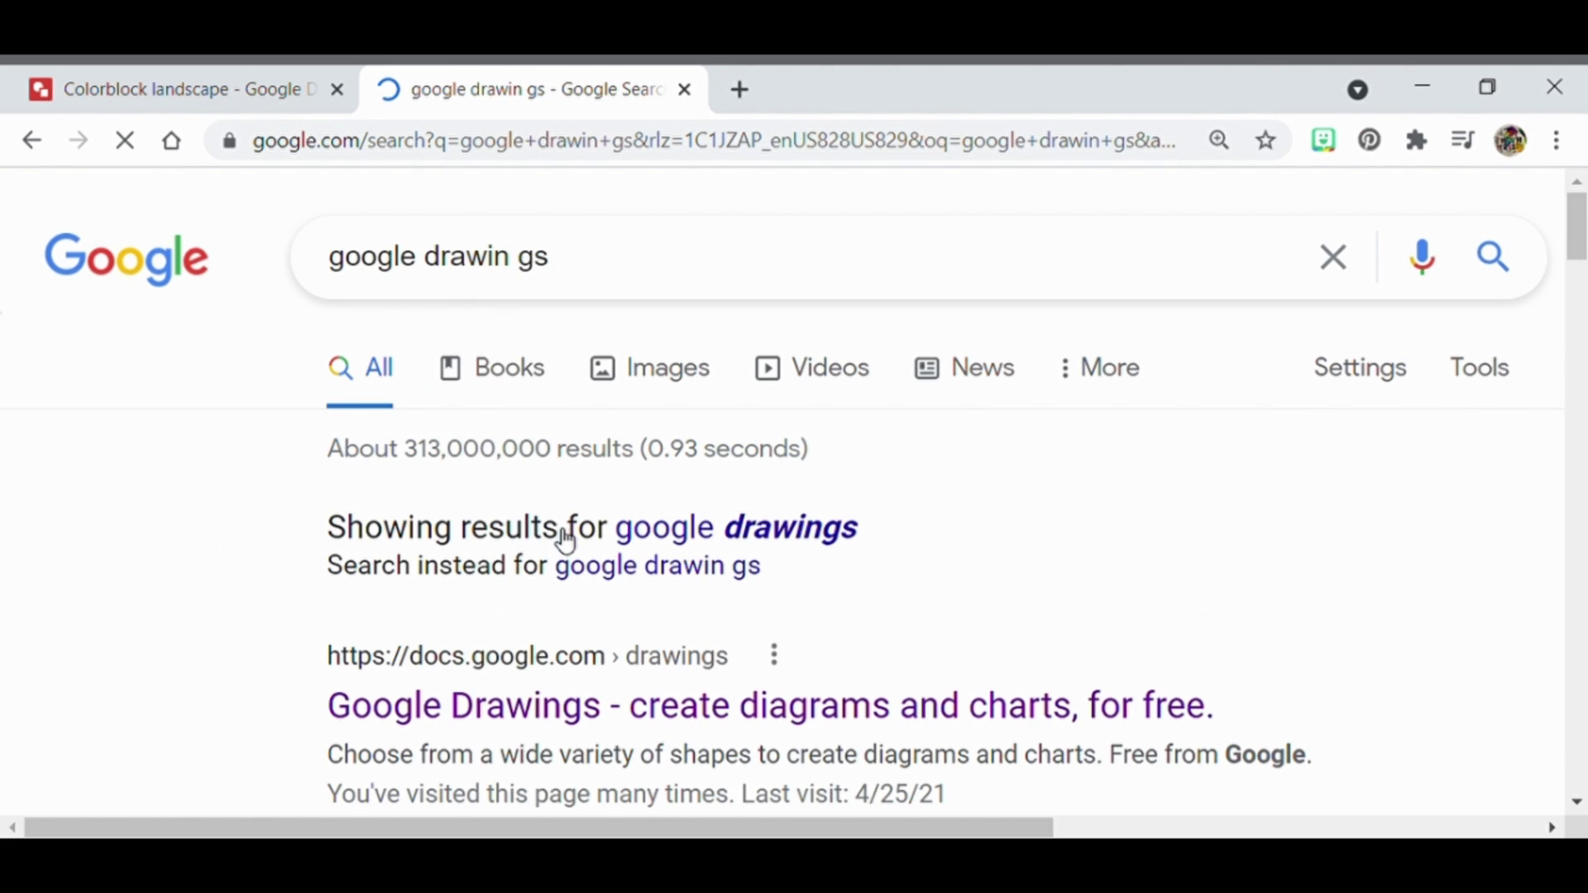
left_click(542, 710)
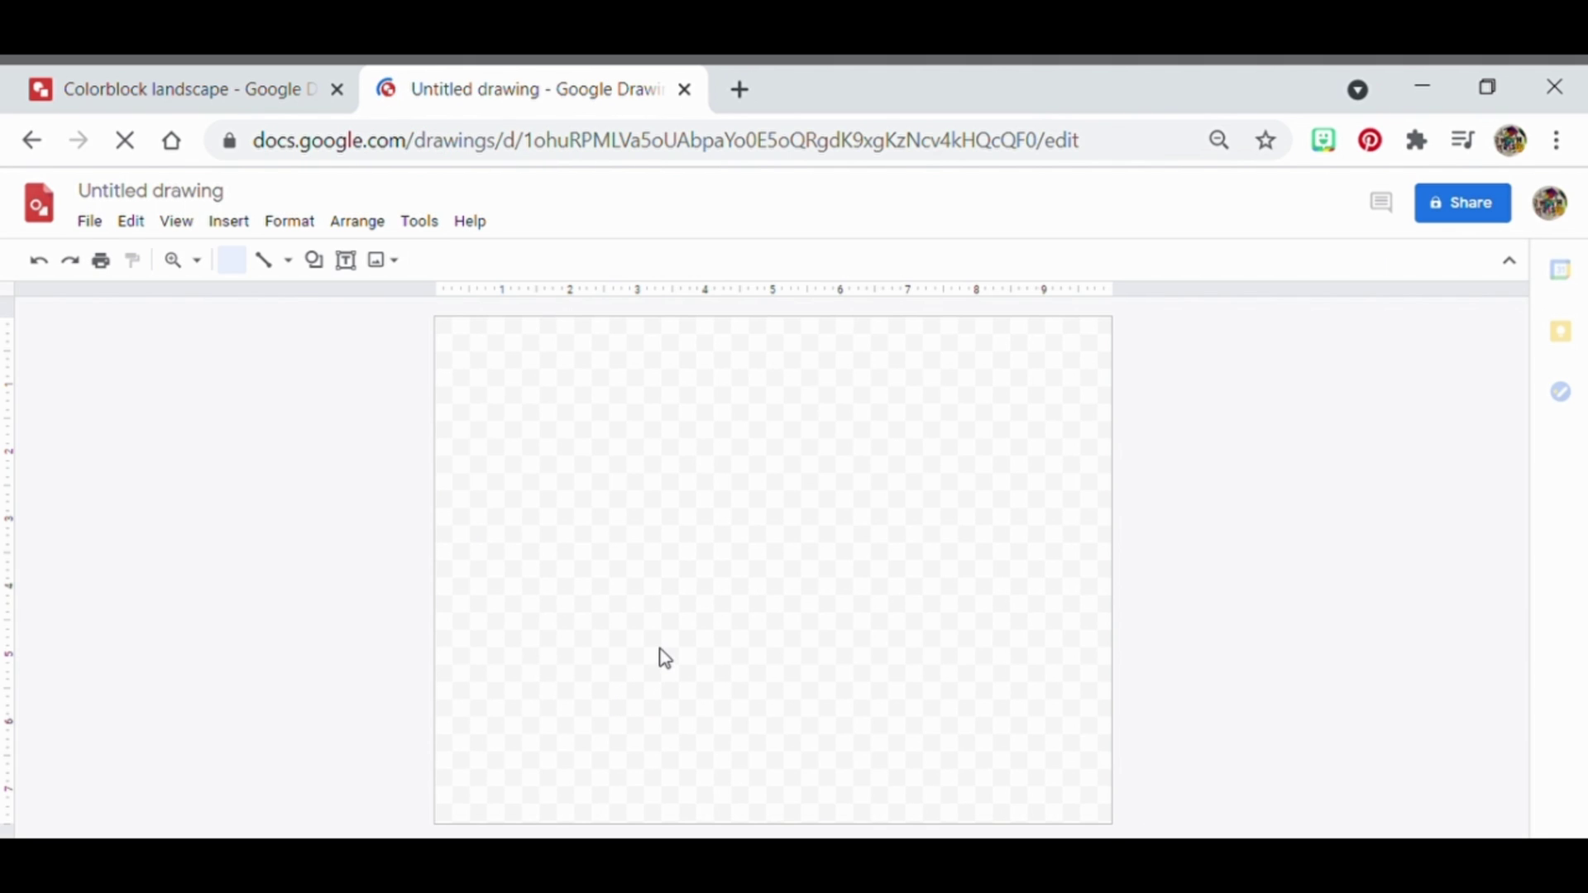
left_click(261, 106)
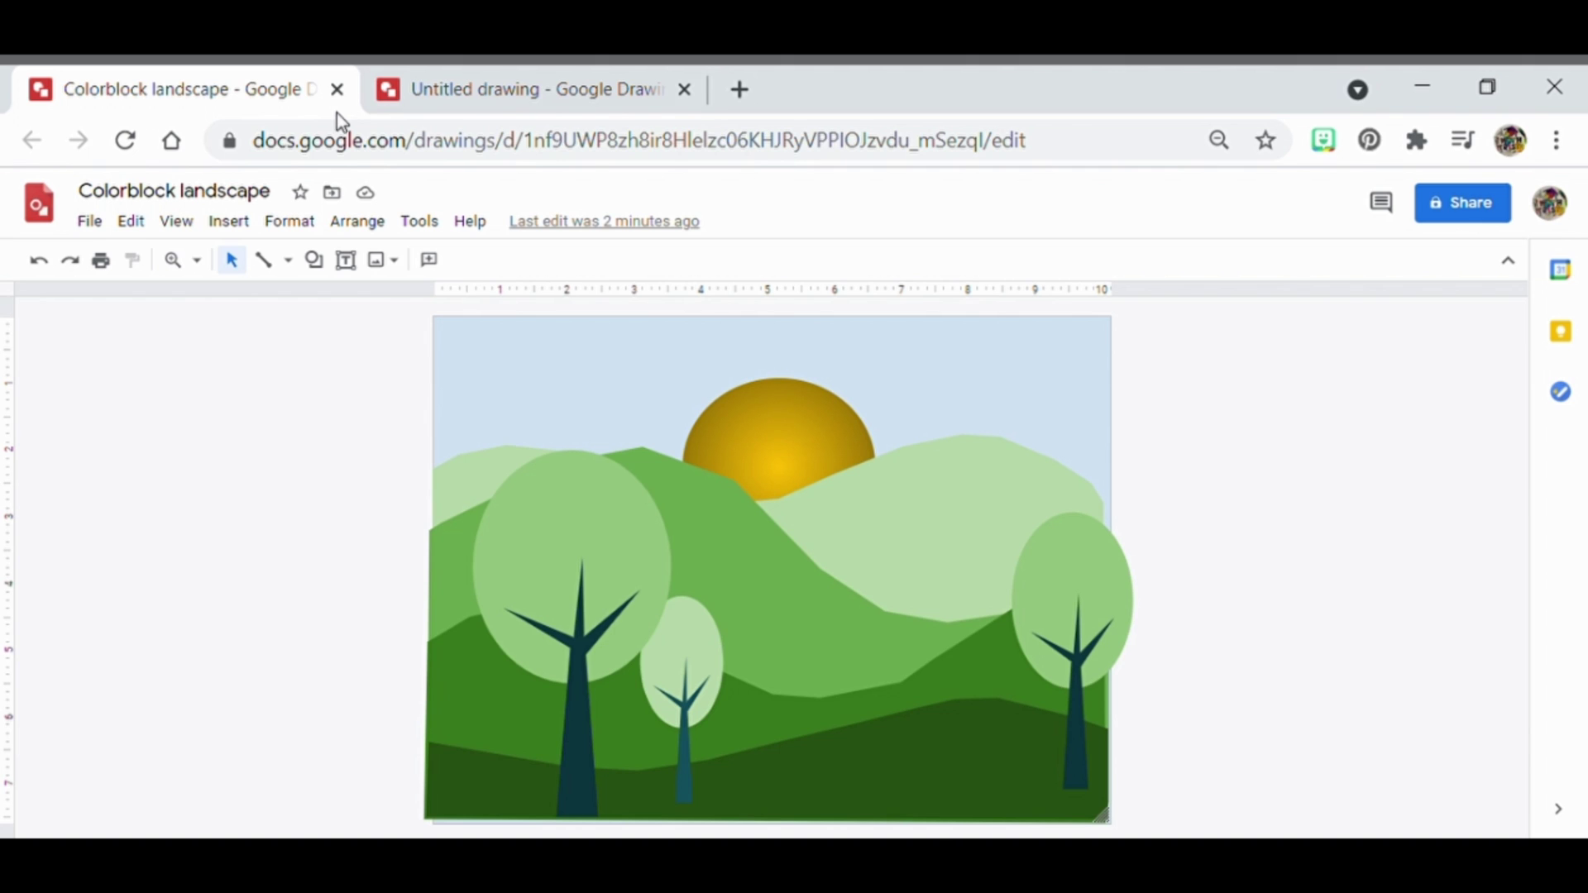
left_click(481, 97)
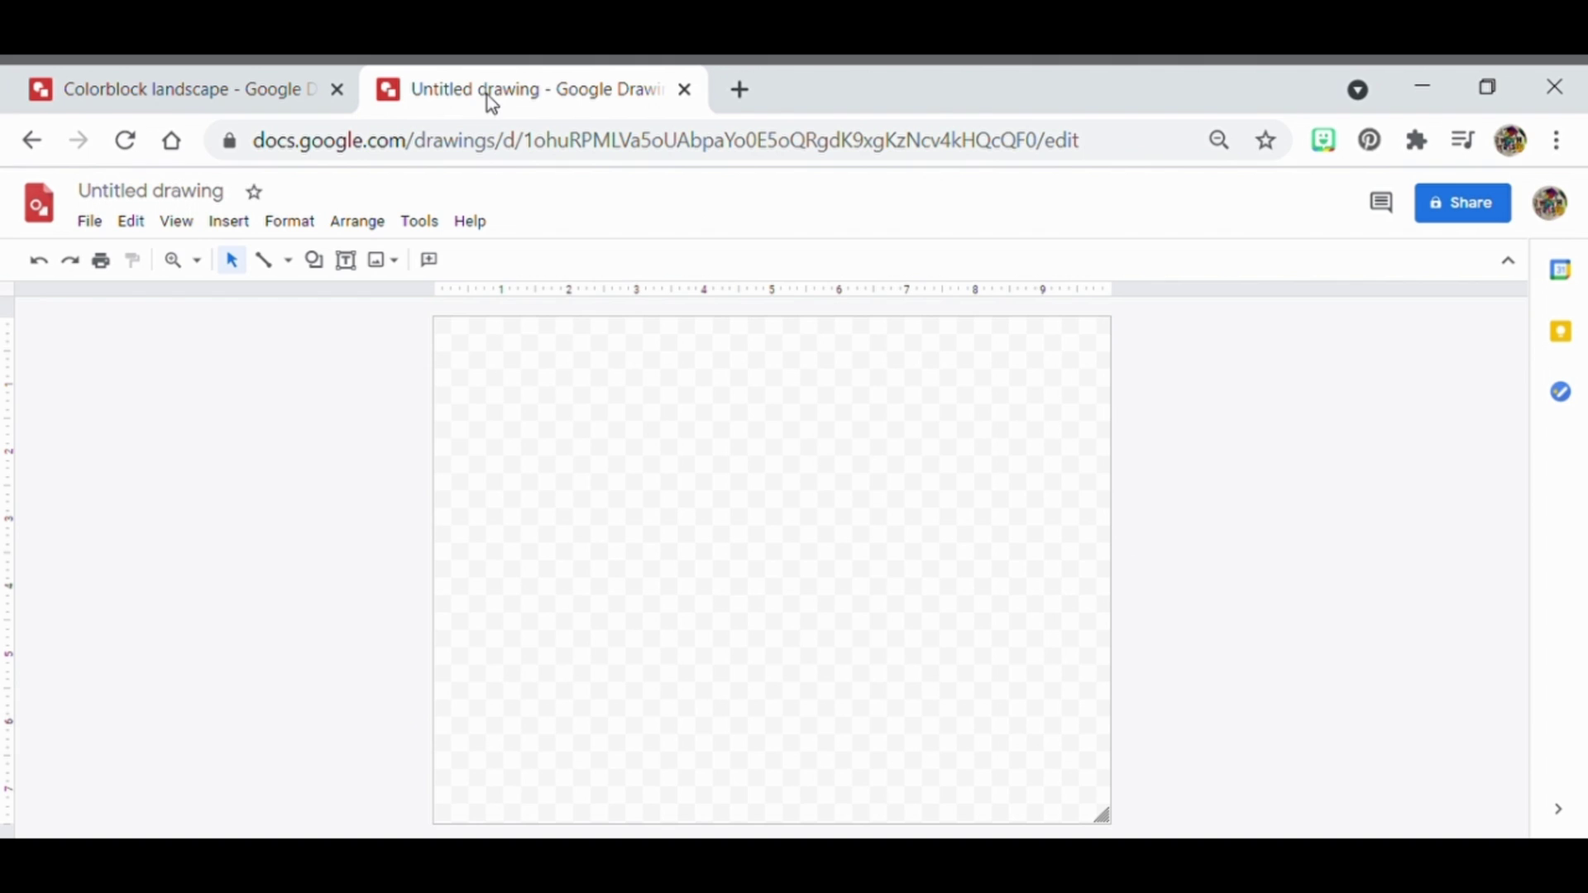
Title the drawing 'Colorblock Landscape' and set the canvas background to a light blue swatch.
left_click(220, 197)
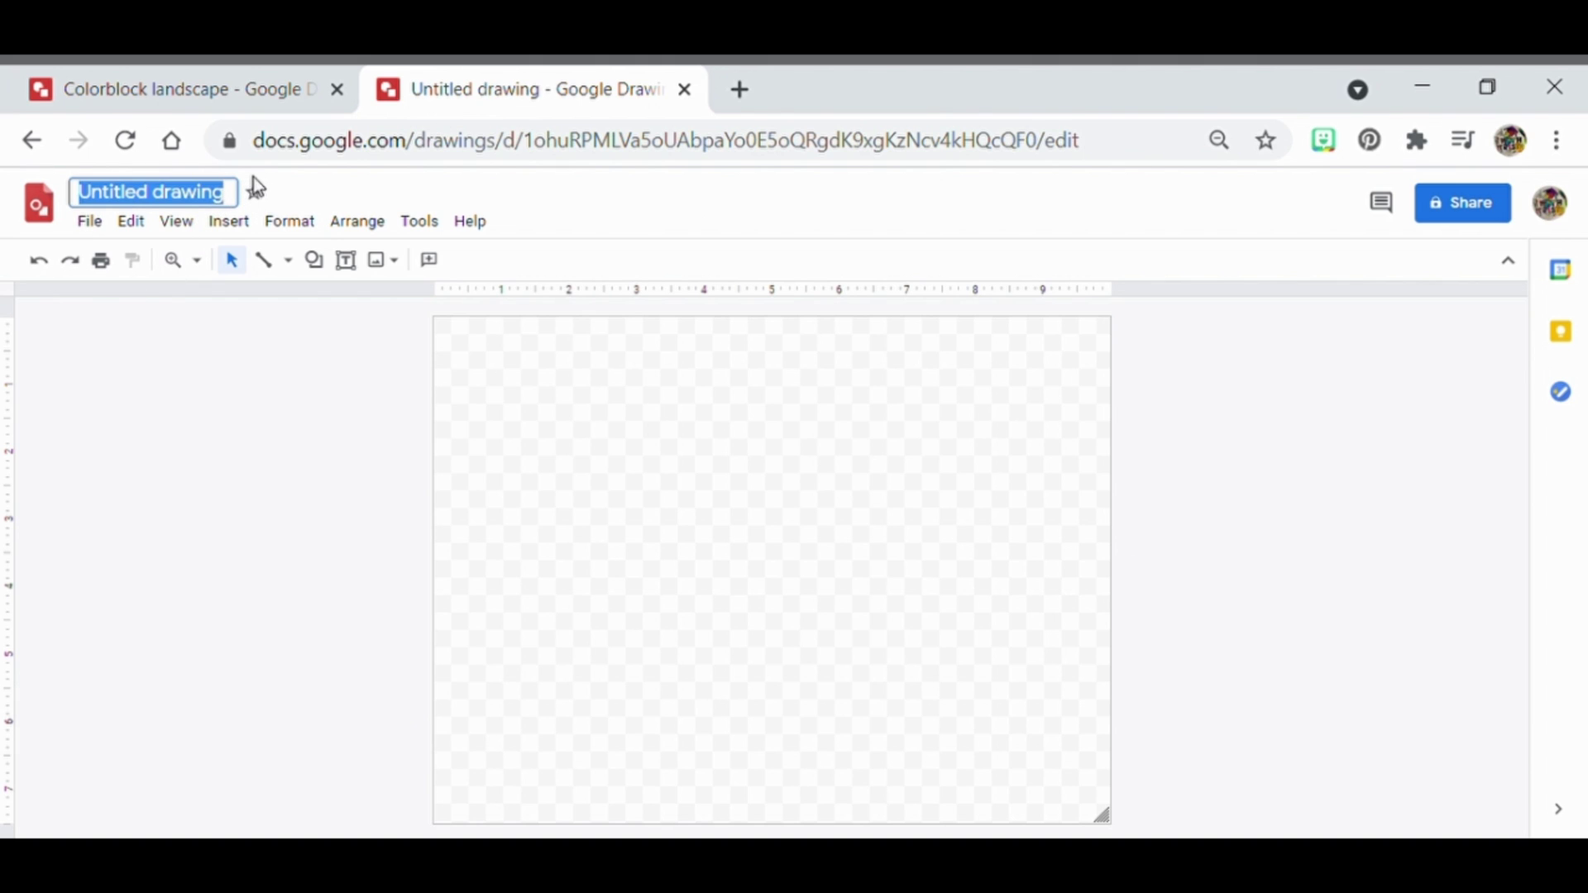
type("Color")
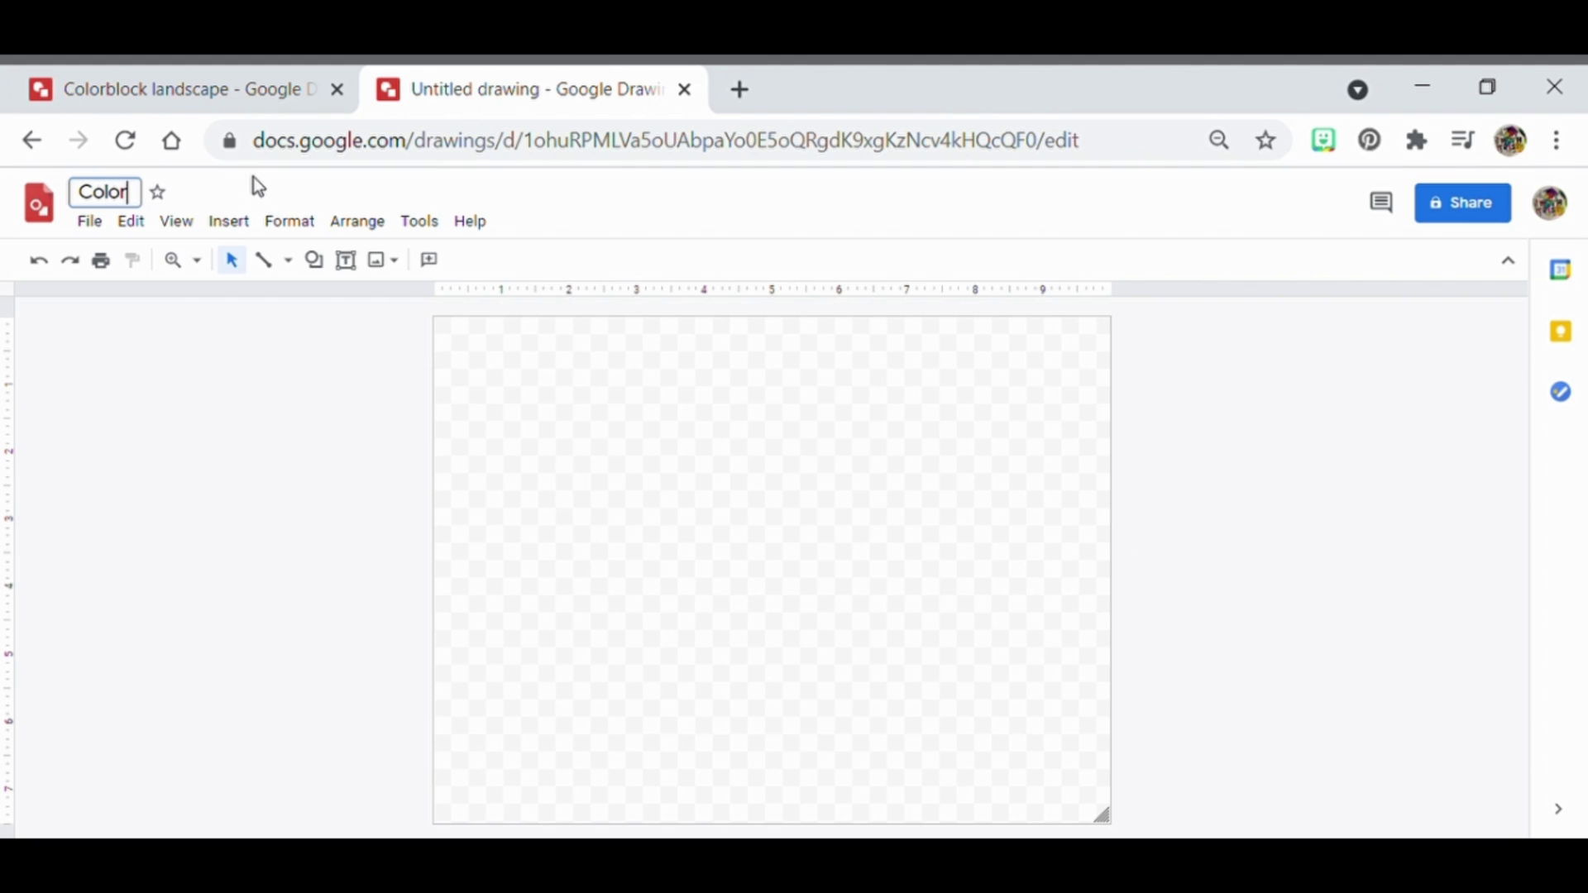
type("block Landscape")
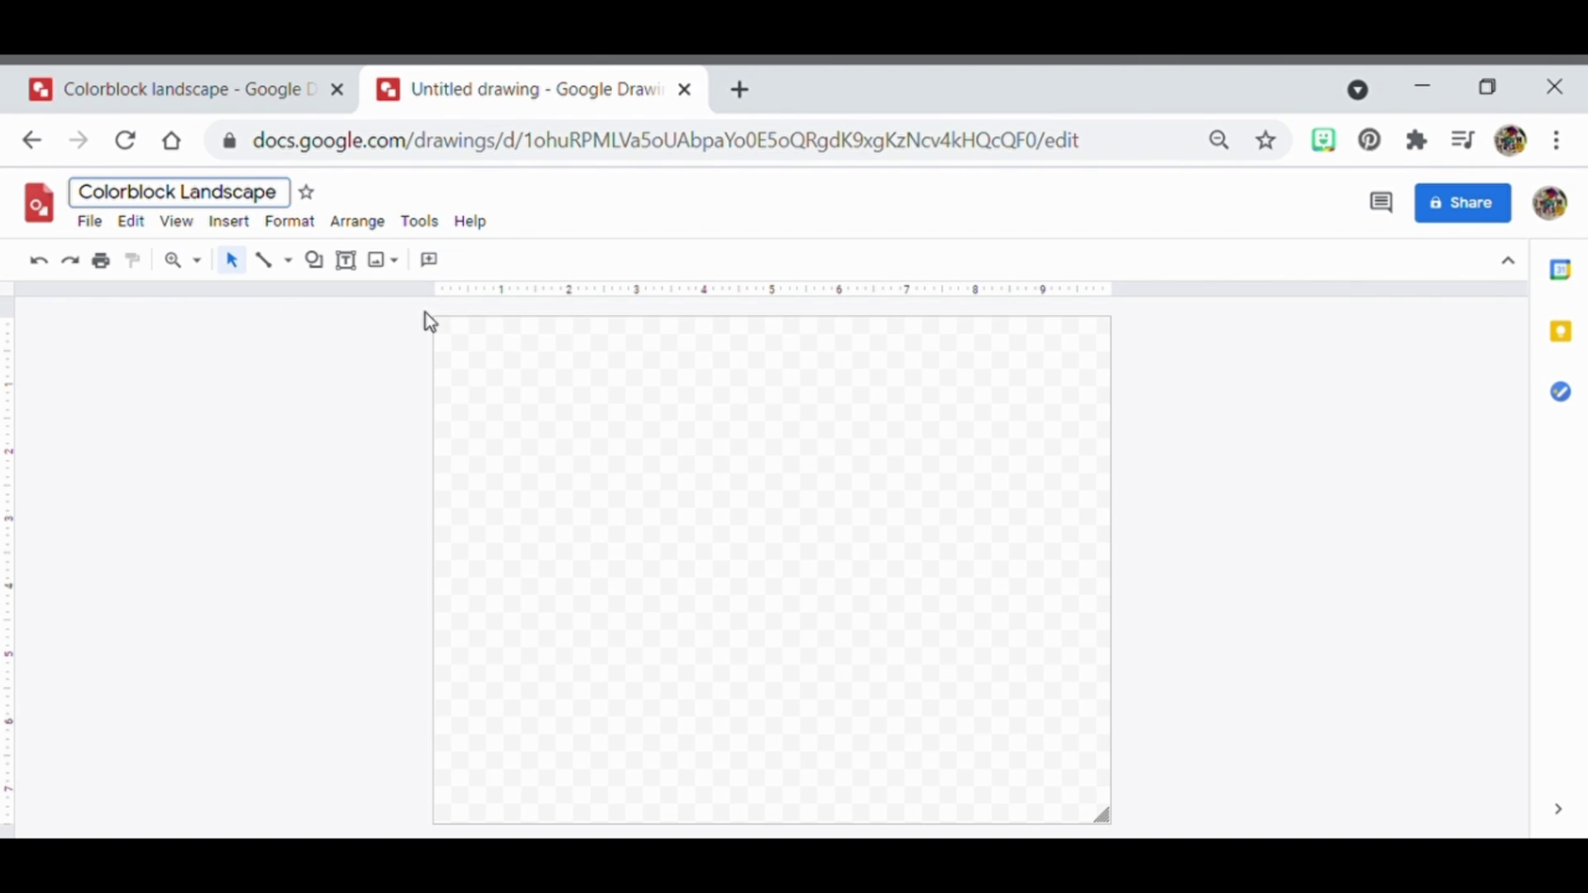
right_click(859, 457)
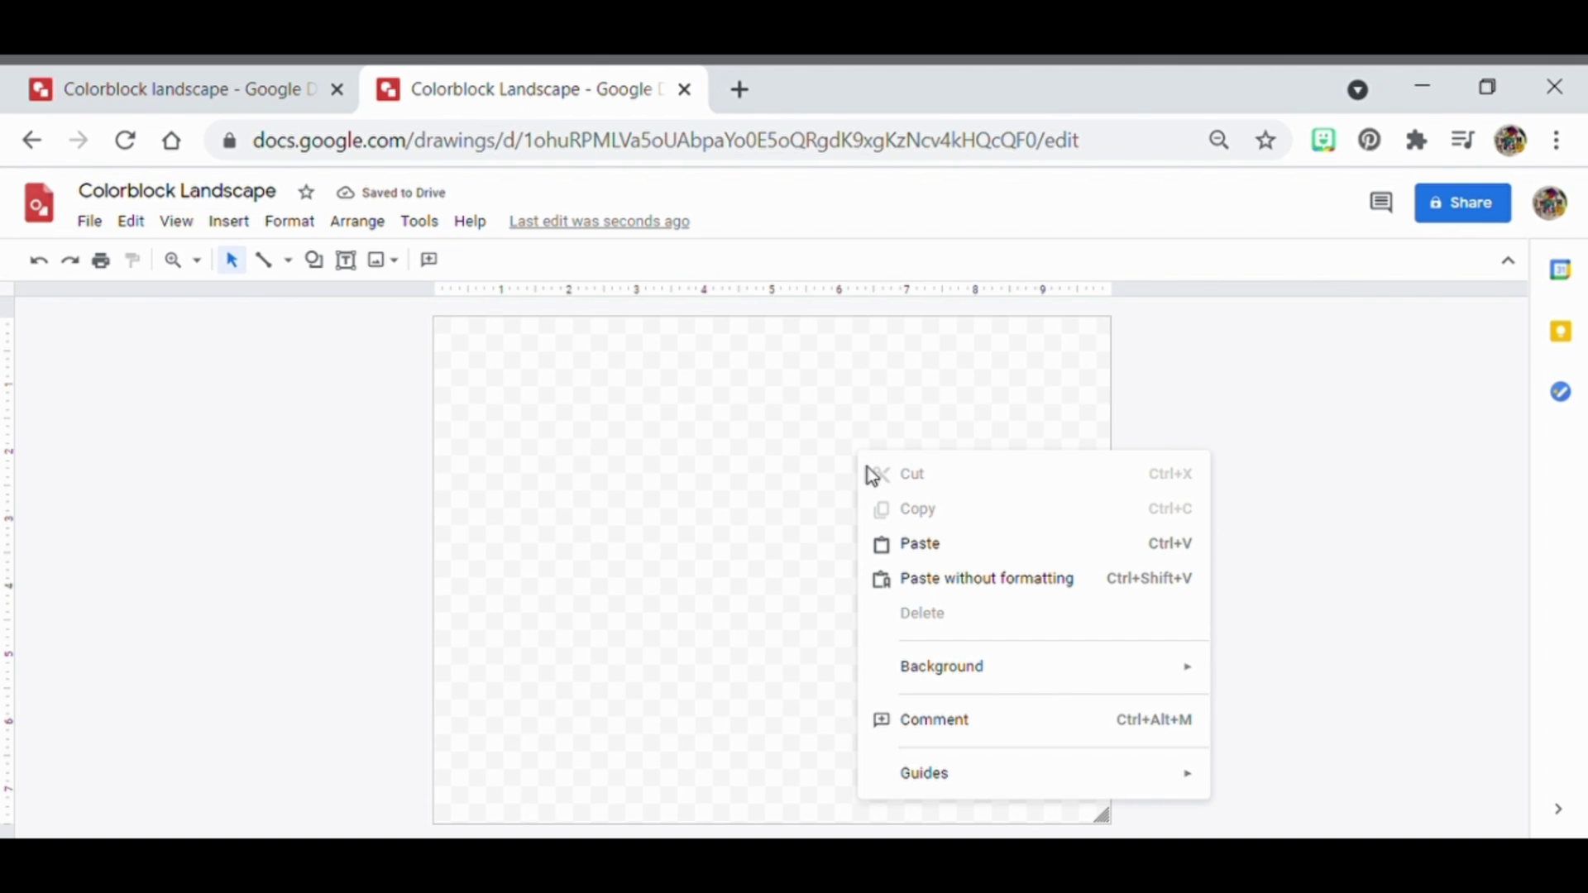
mouse_move(977, 678)
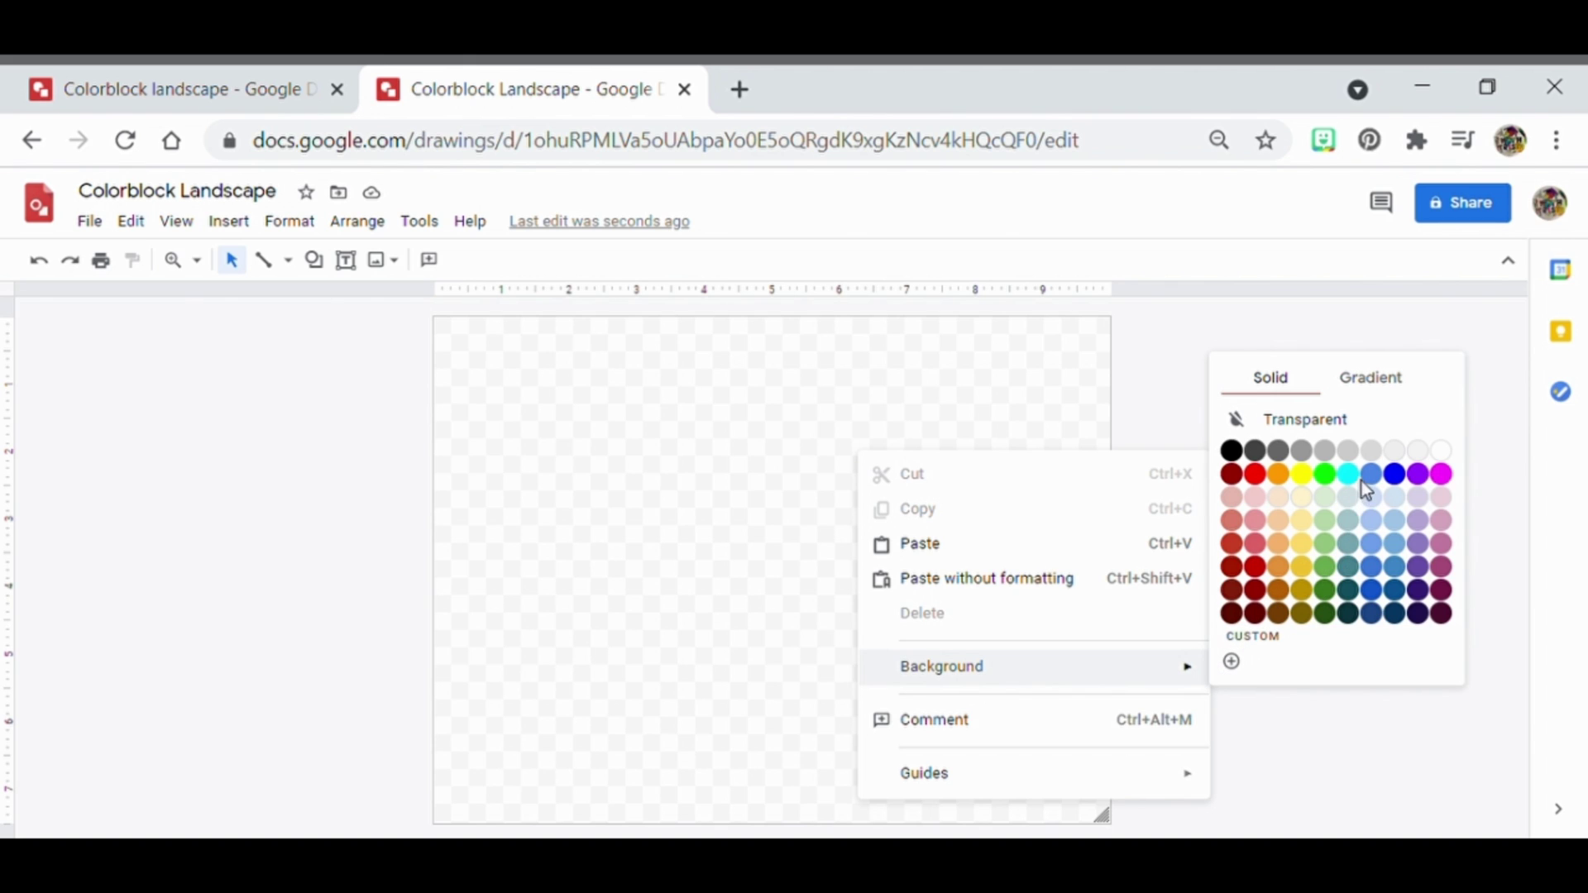
left_click(1398, 501)
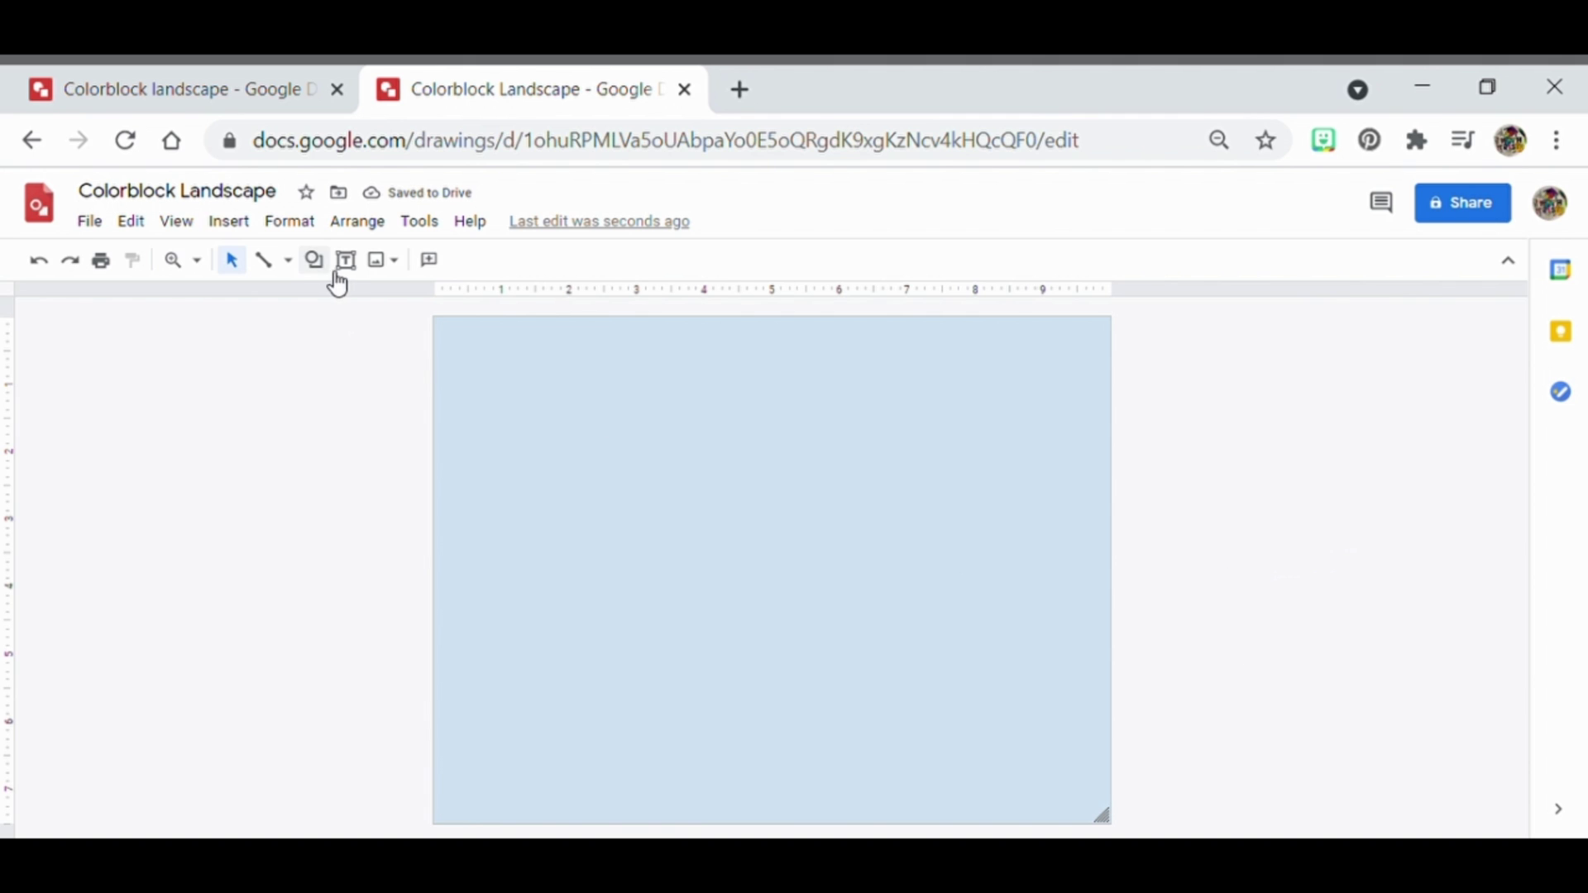
Draw a closed jagged polyline mountain range across the bottom of the canvas.
left_click(289, 263)
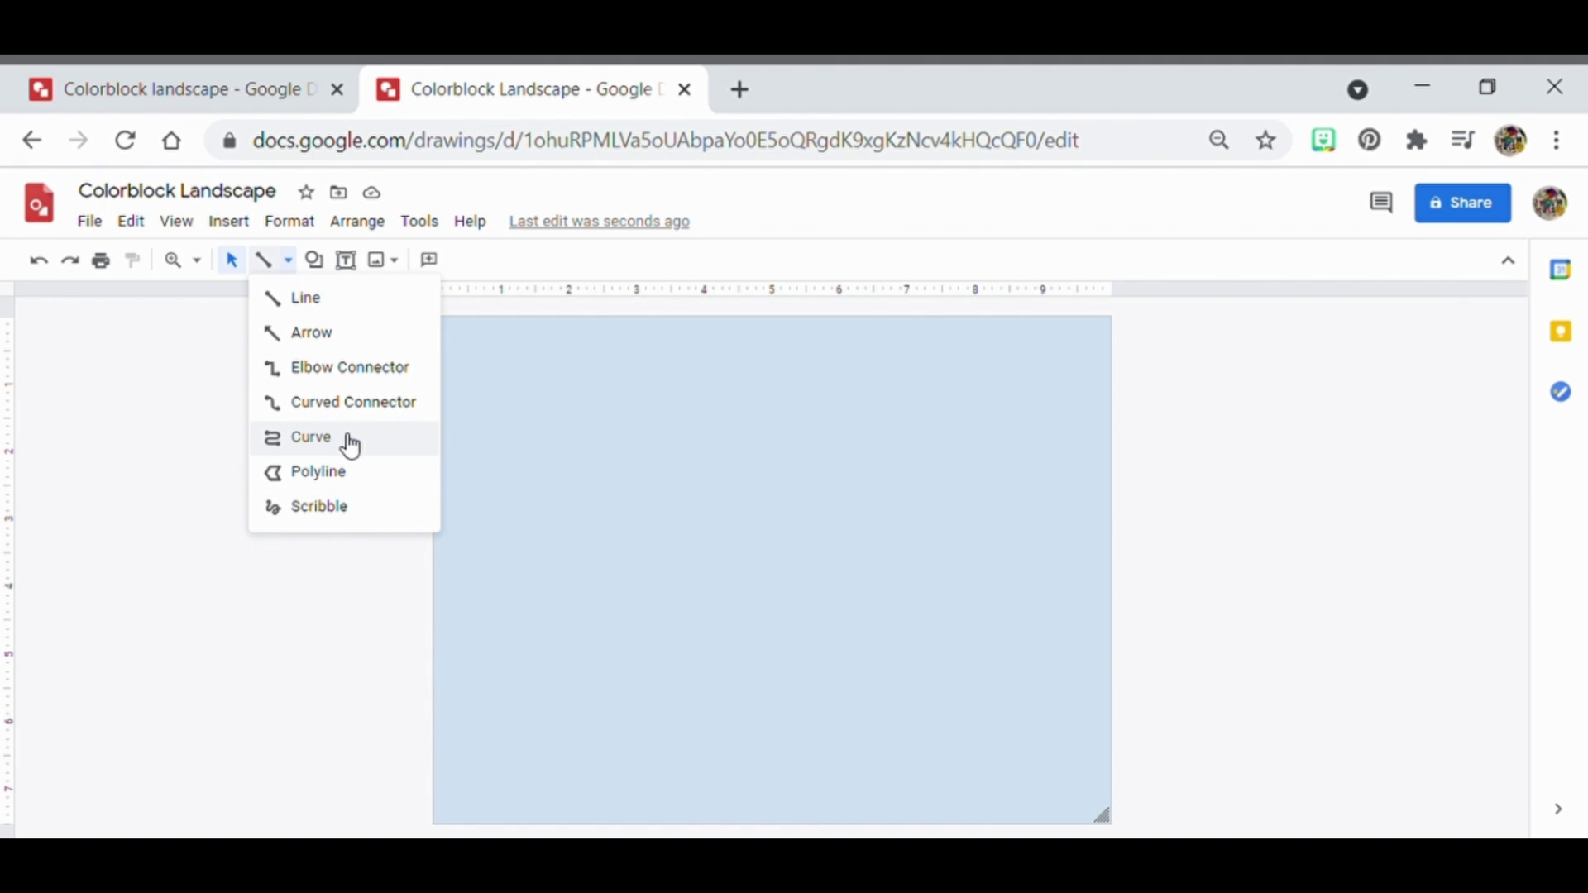
left_click(362, 485)
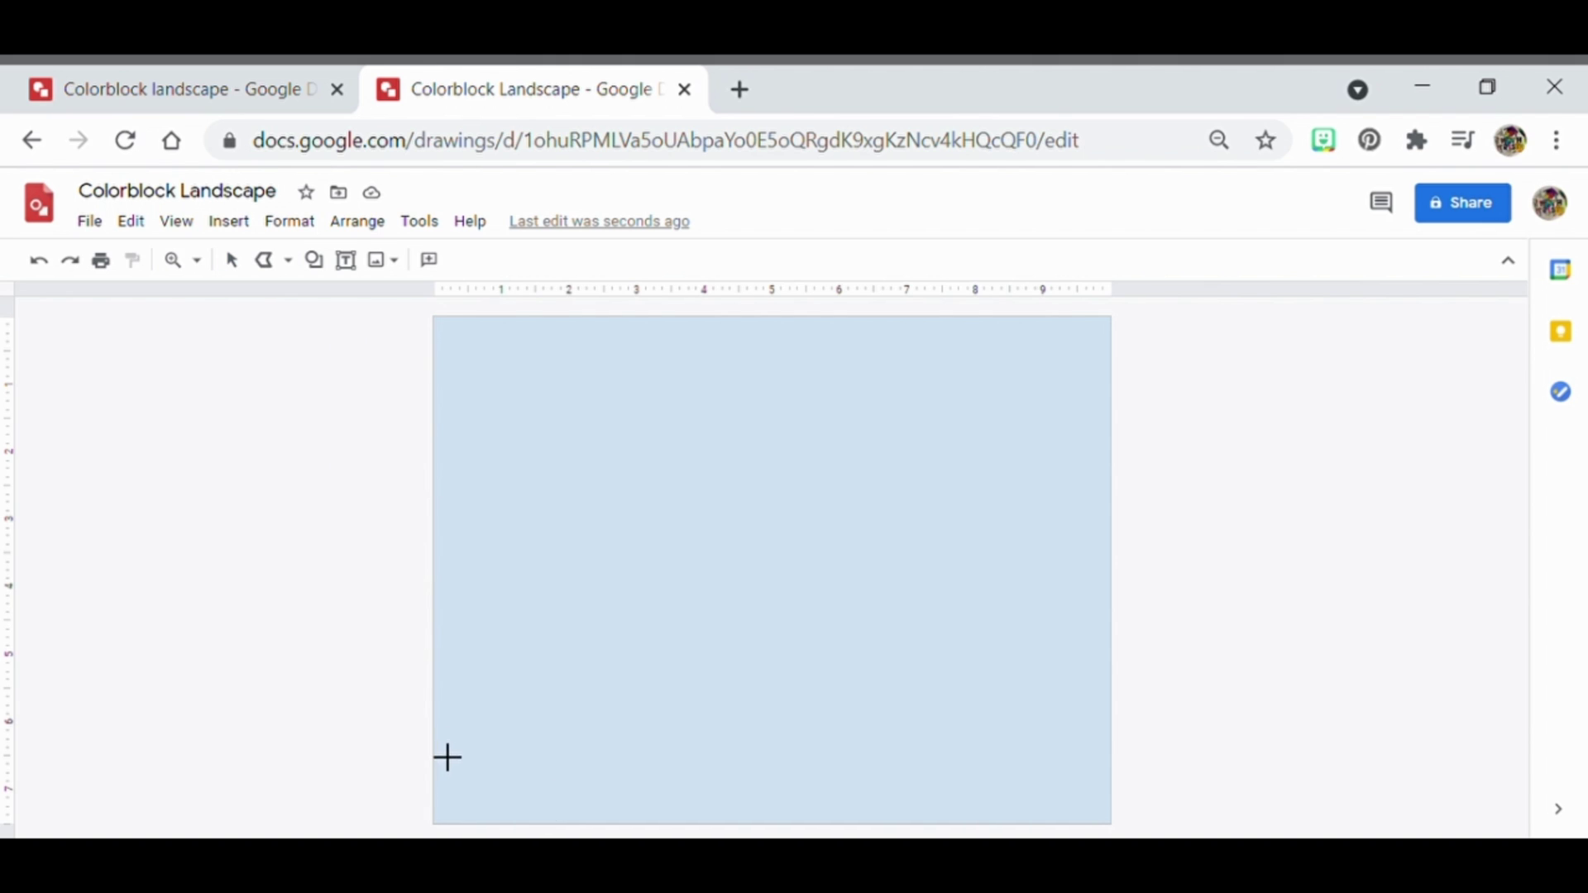
left_click(433, 712)
left_click(516, 680)
left_click(654, 746)
left_click(775, 687)
left_click(907, 720)
left_click(1016, 638)
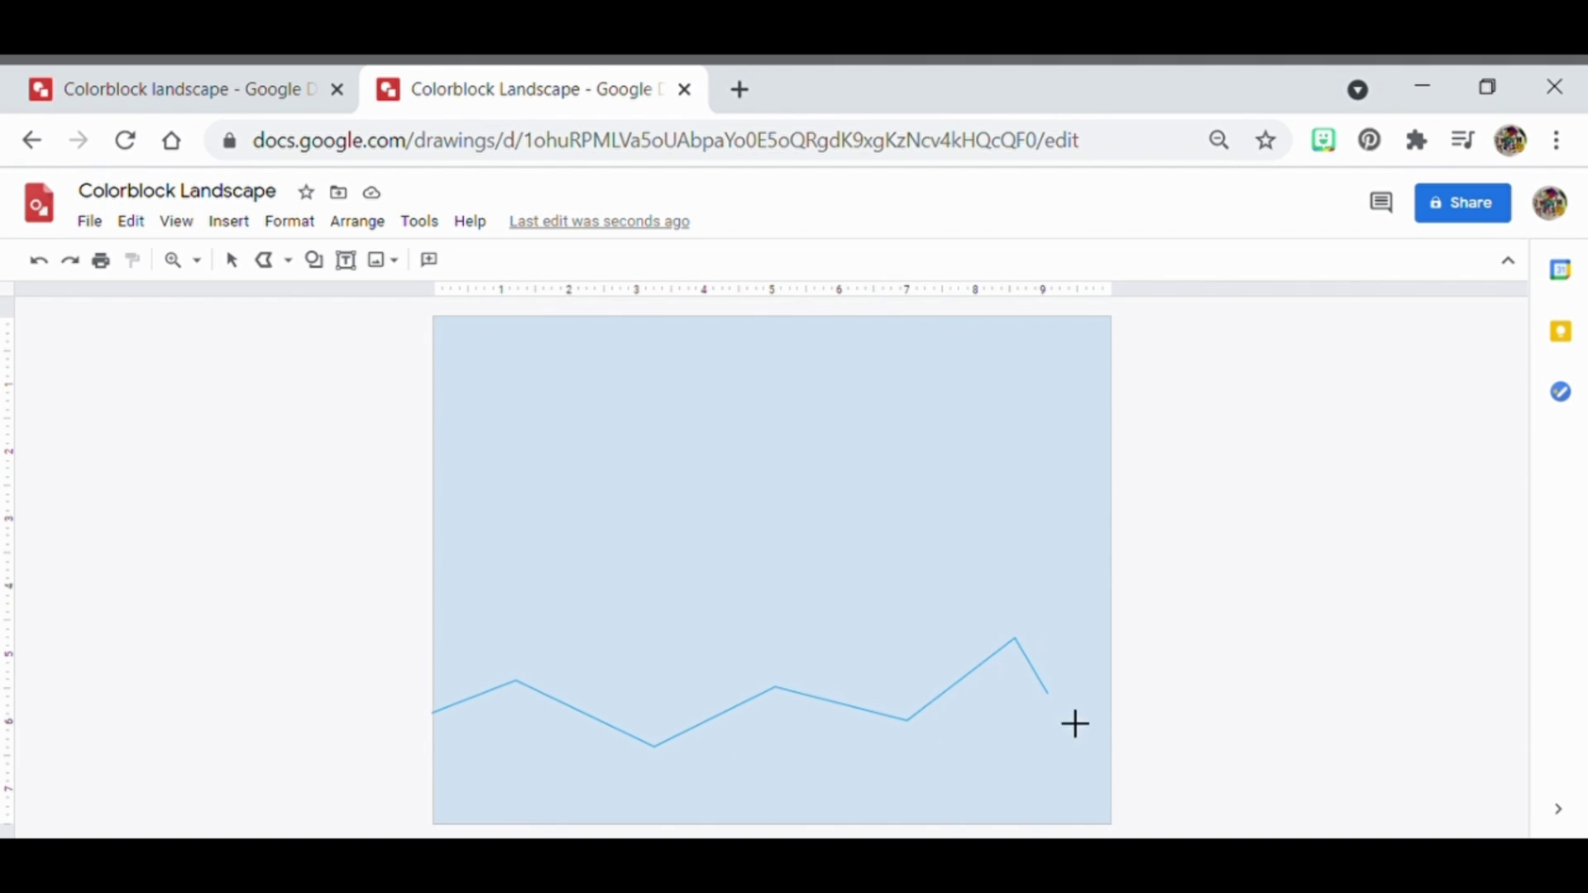
left_click(1129, 755)
left_click(1130, 833)
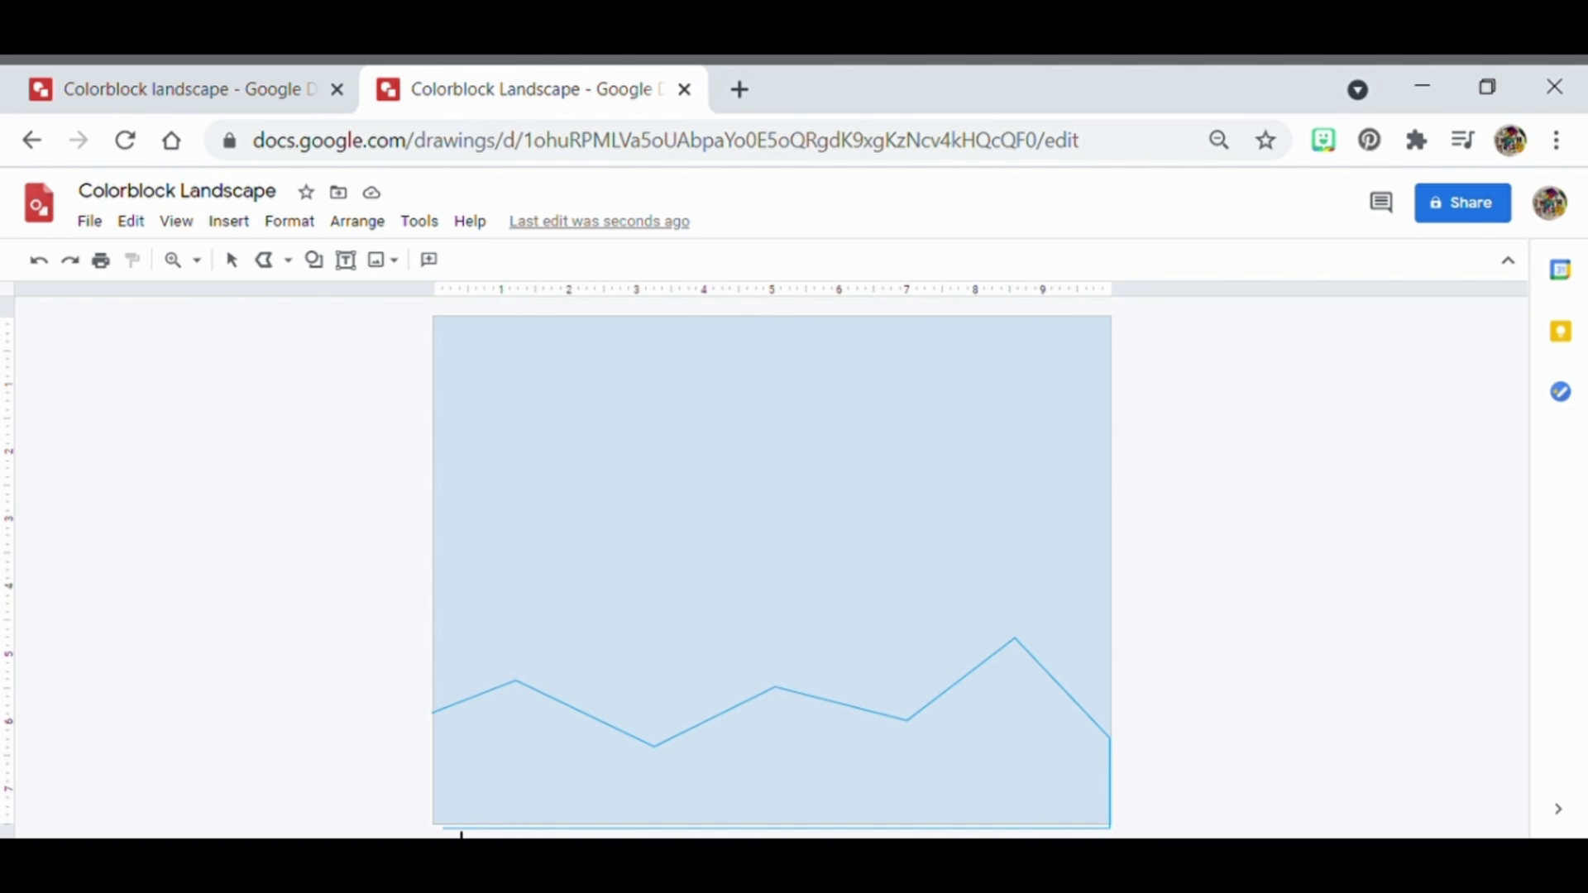
left_click(451, 836)
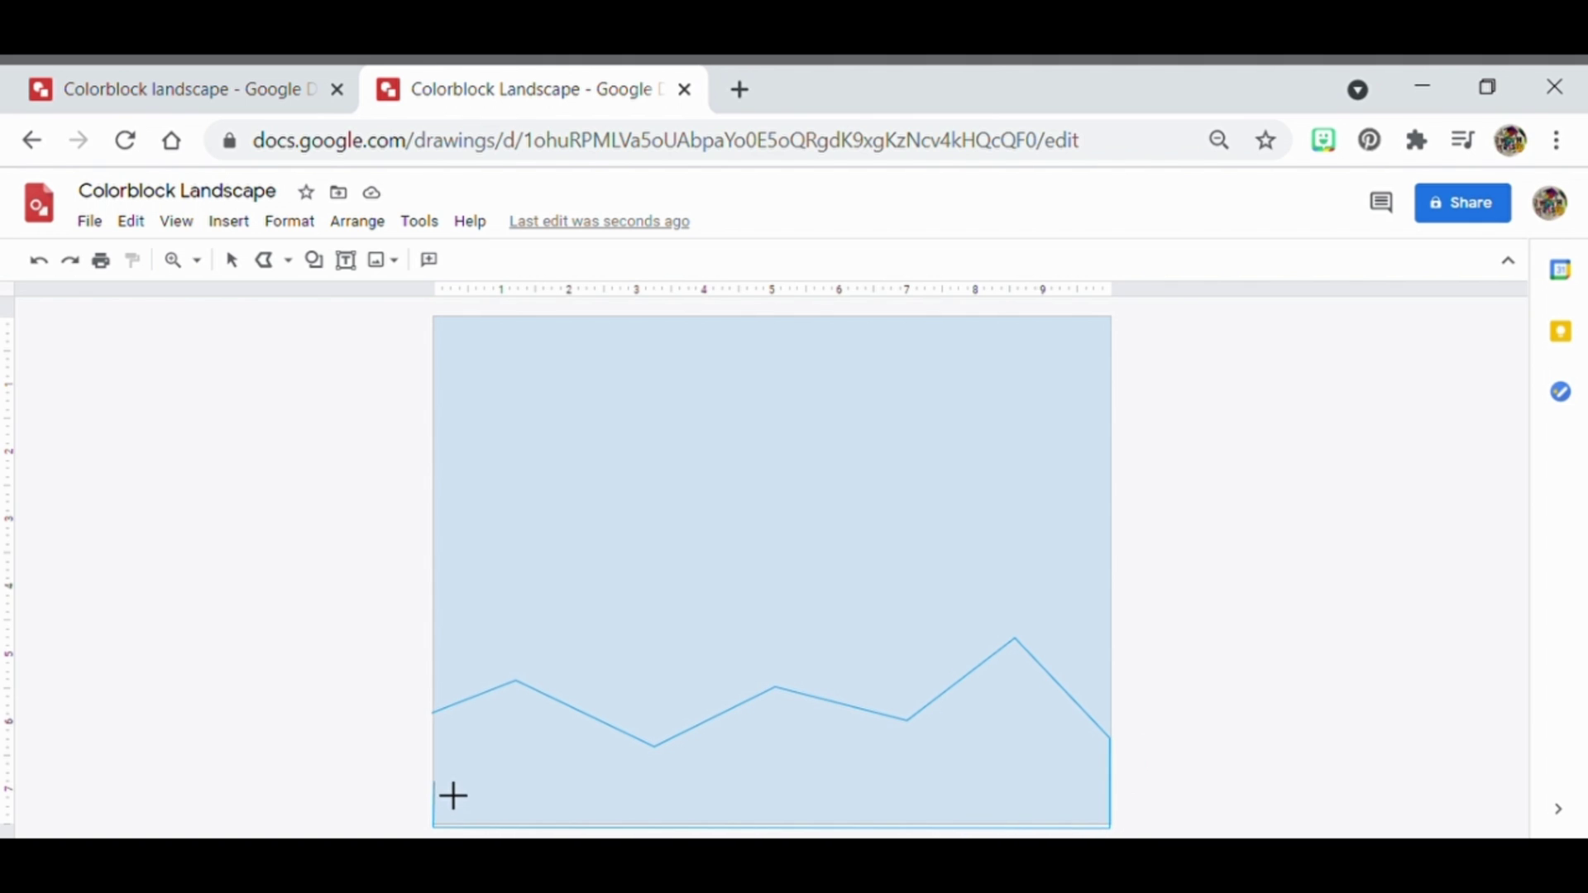
left_click(449, 731)
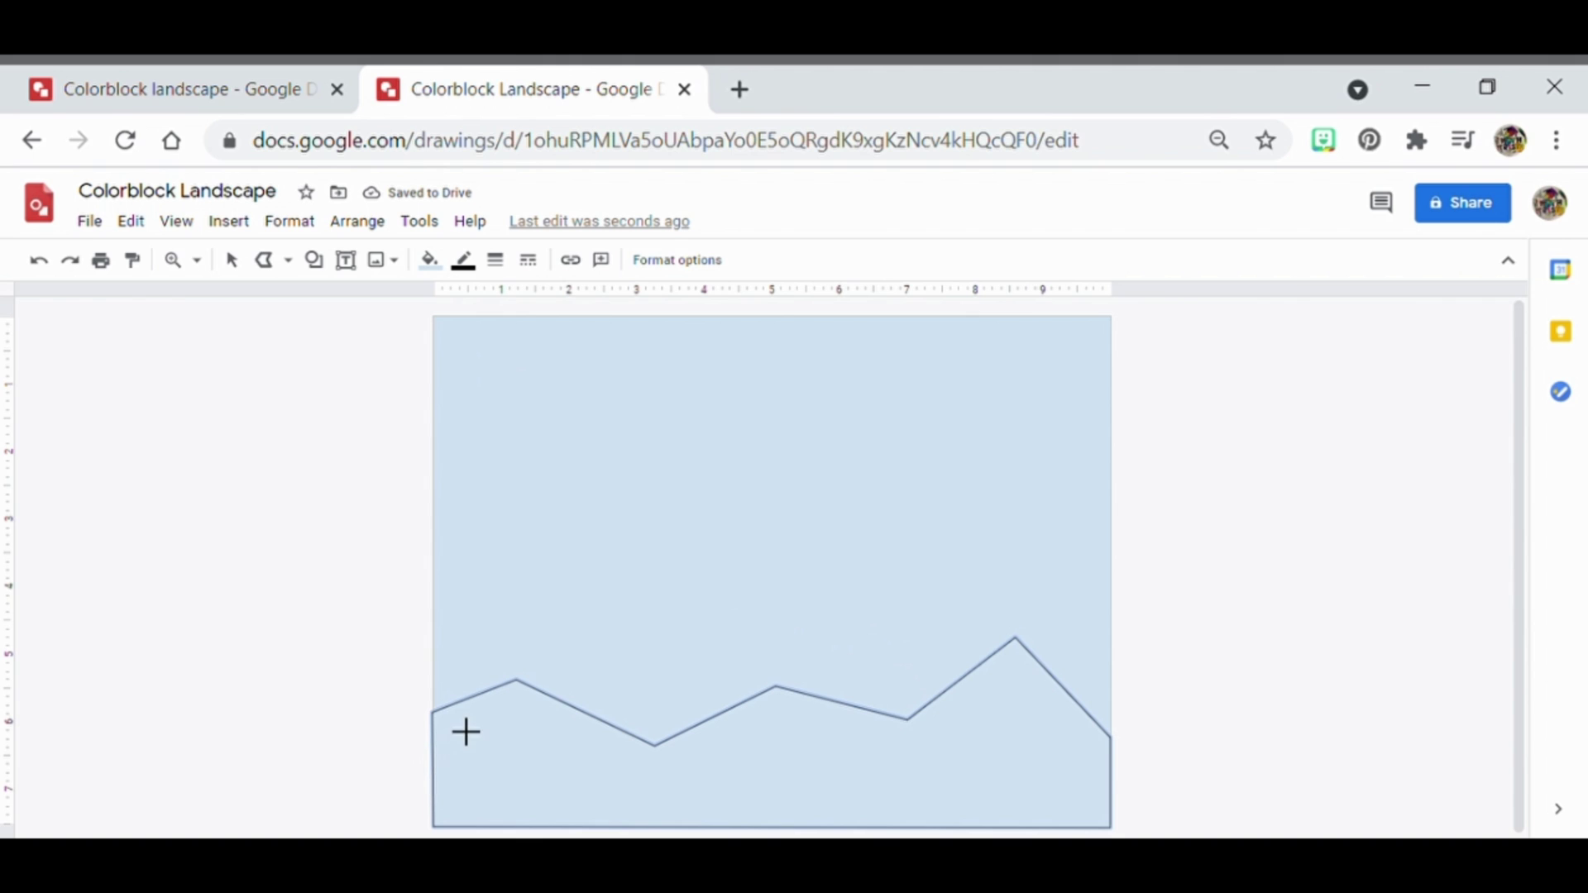
Give the mountain a transparent border and a dark navy fill.
left_click(471, 271)
left_click(529, 306)
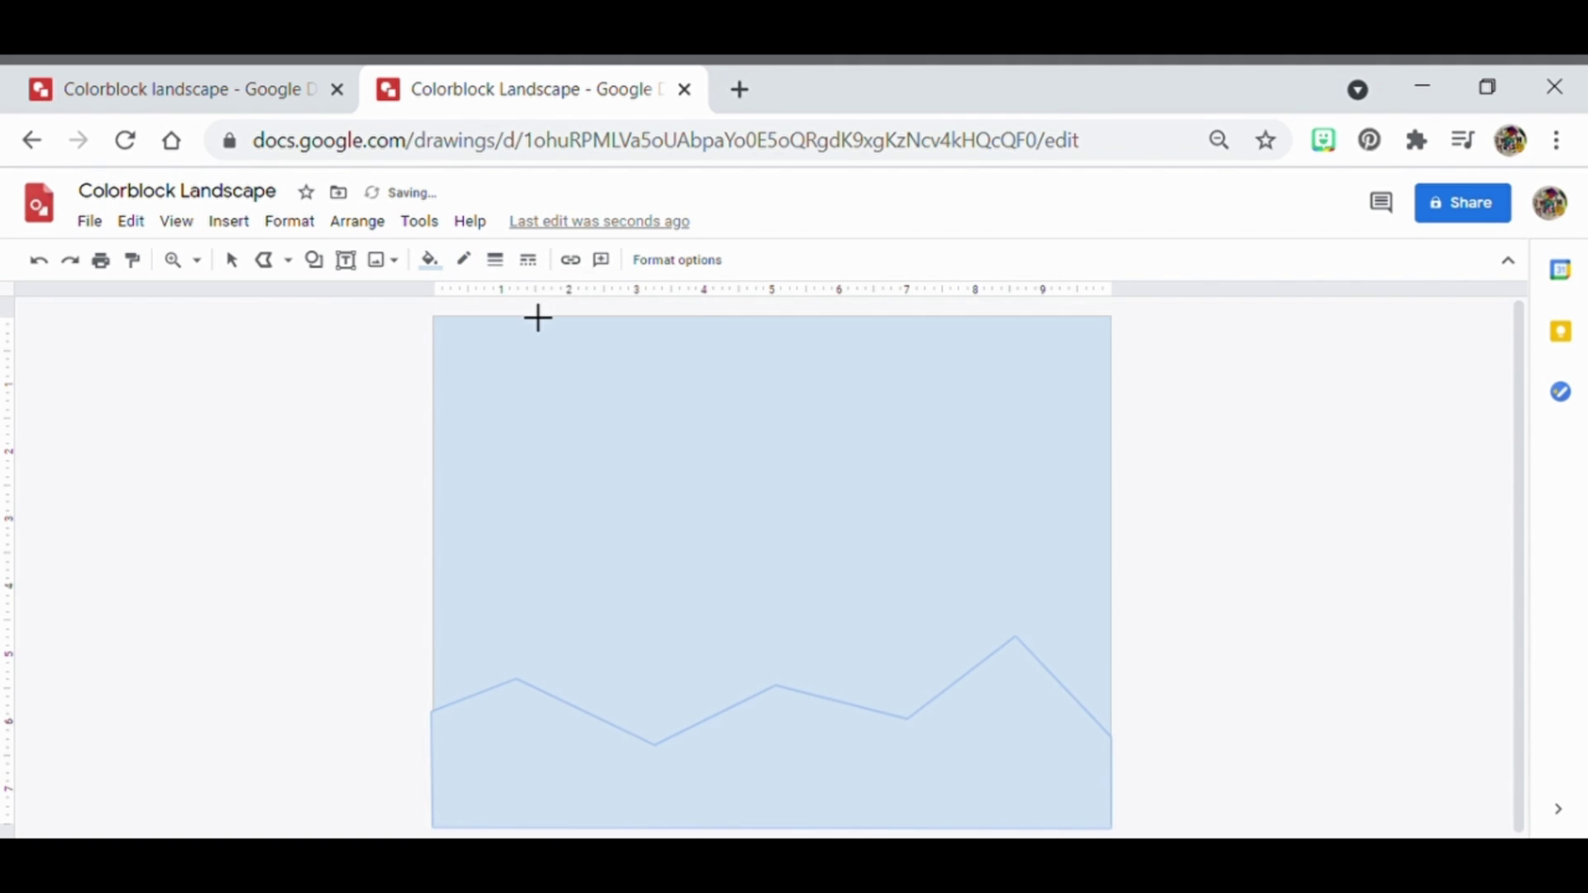
left_click(437, 270)
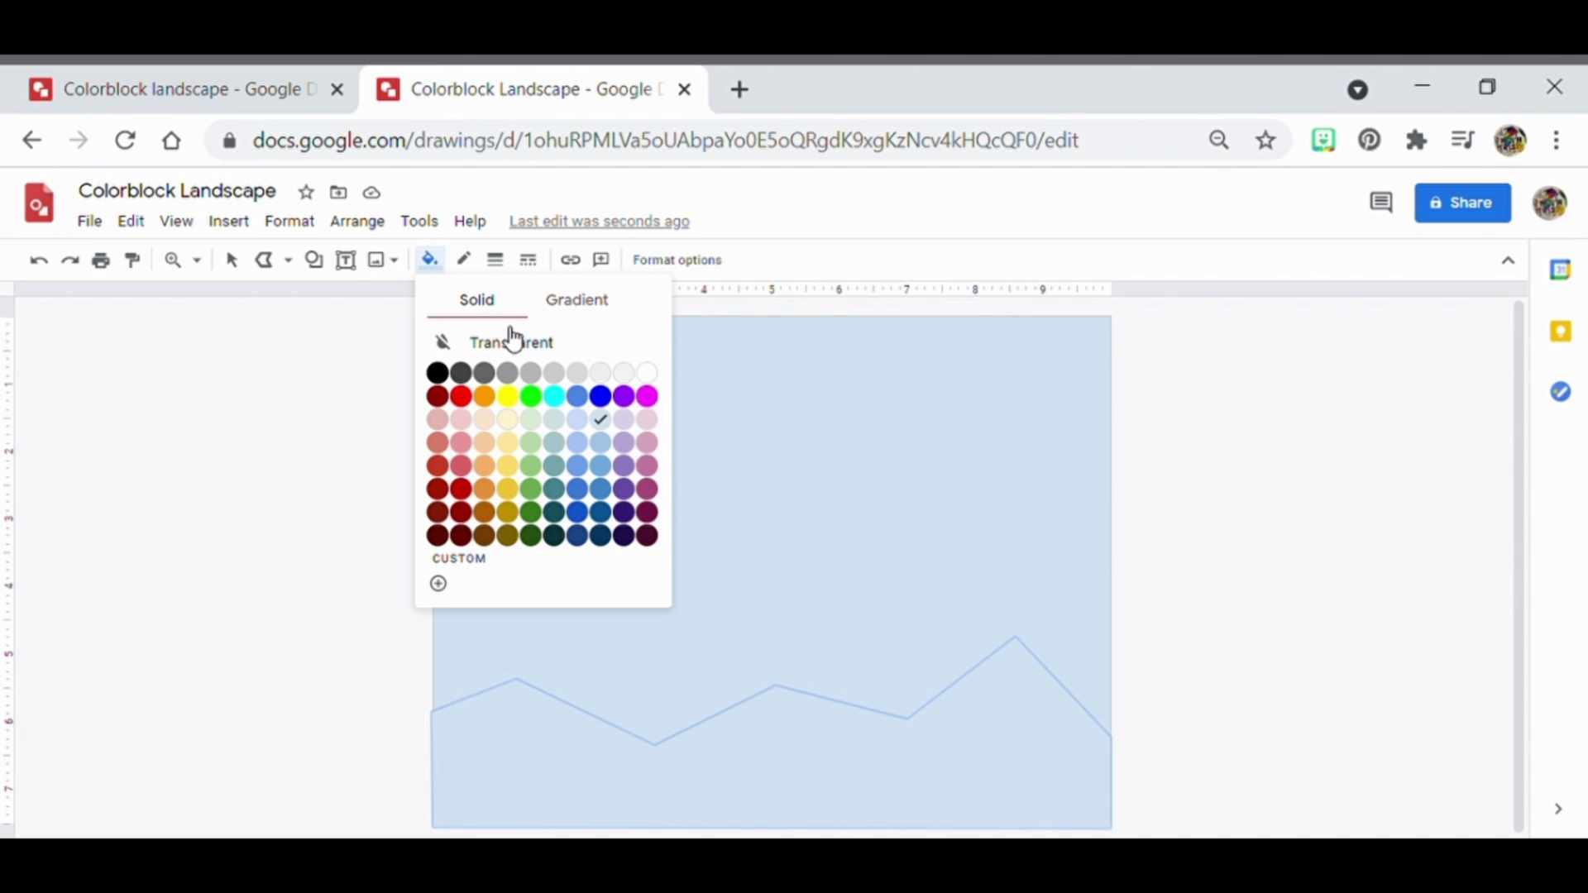
left_click(601, 536)
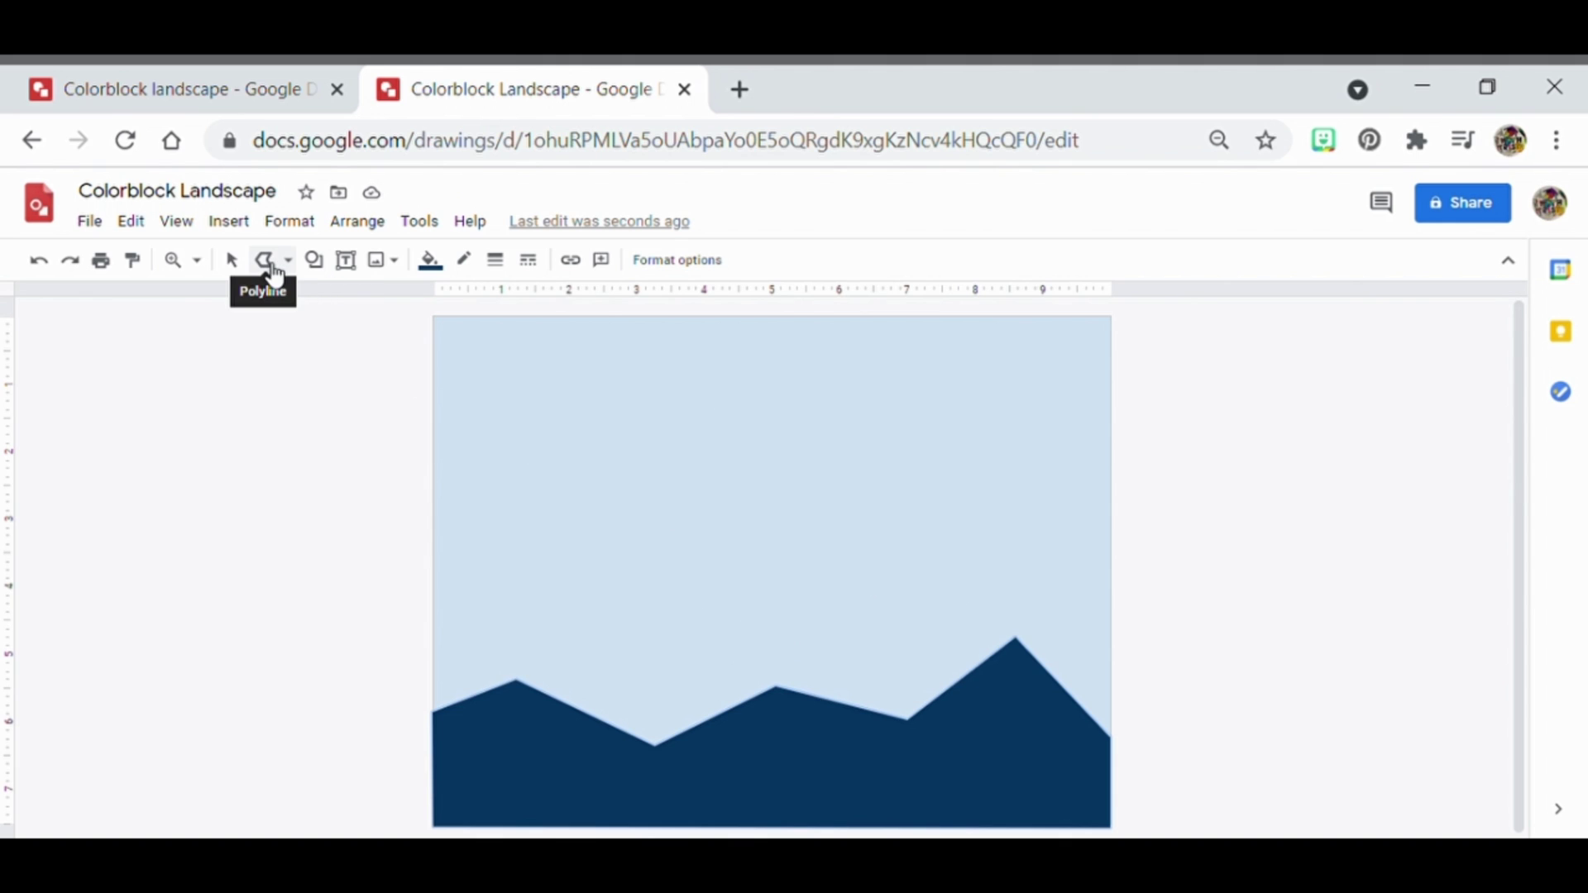
Start a second, taller polyline ridge from the left edge with alternating peaks and valleys.
key("ctrl+a")
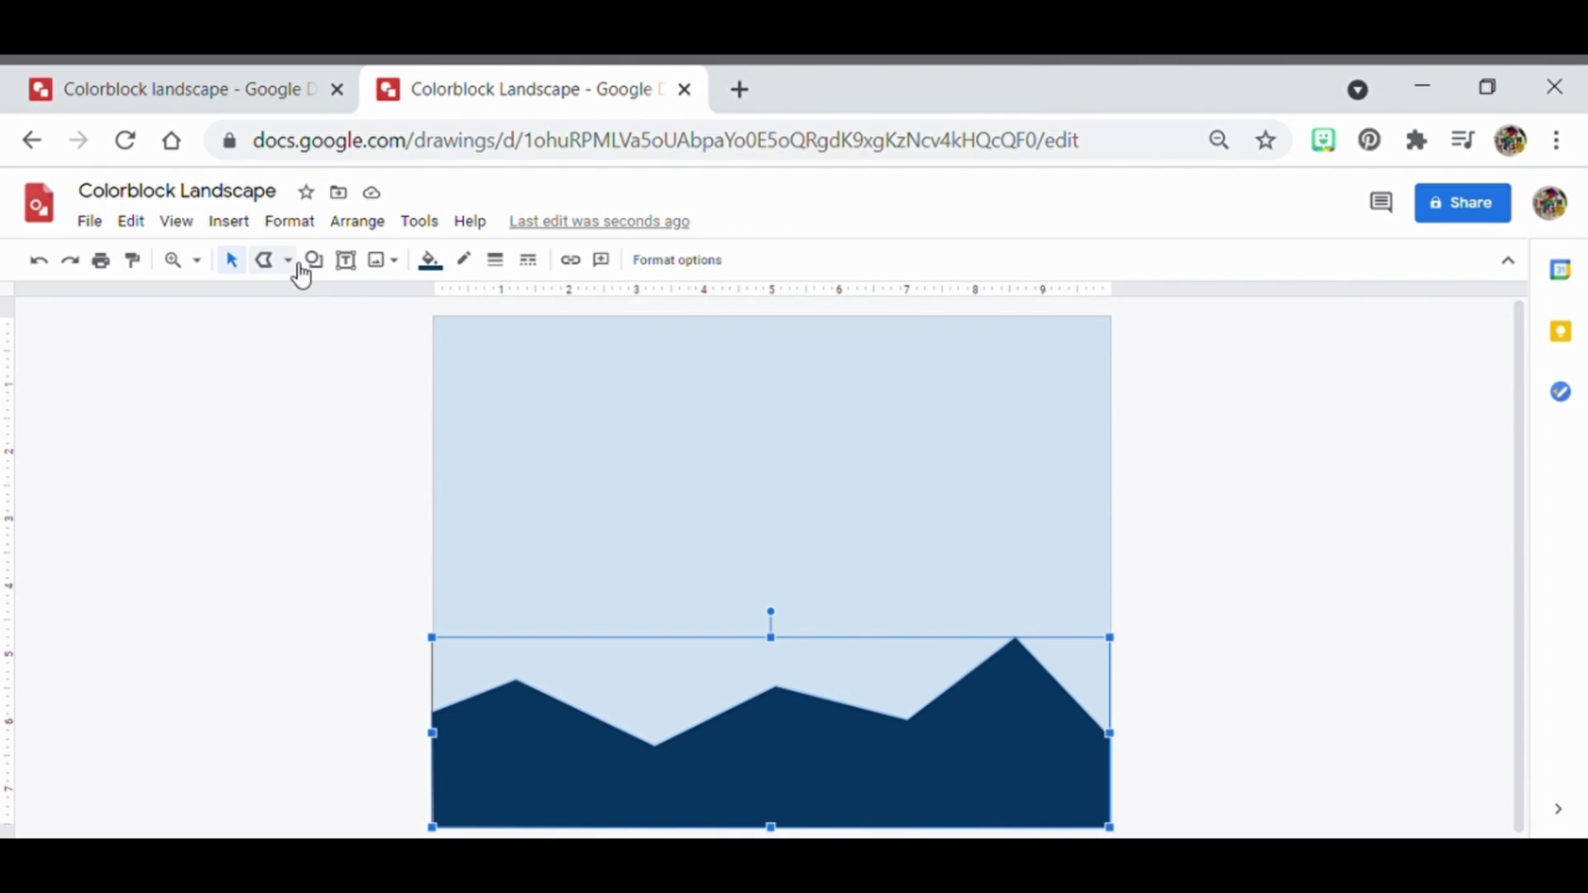
left_click(294, 263)
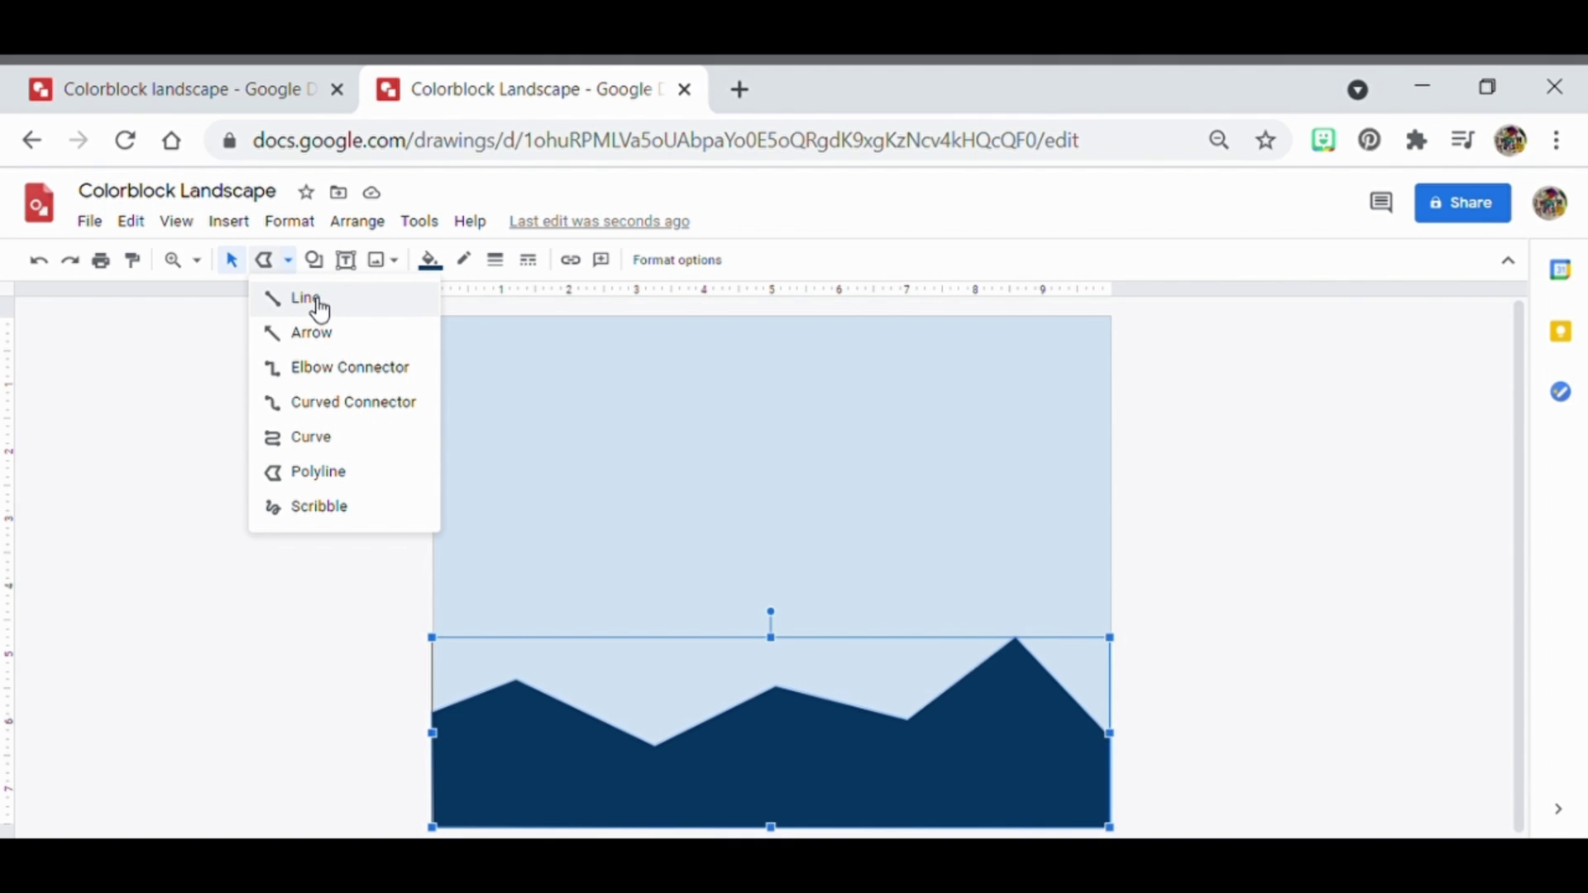
left_click(316, 311)
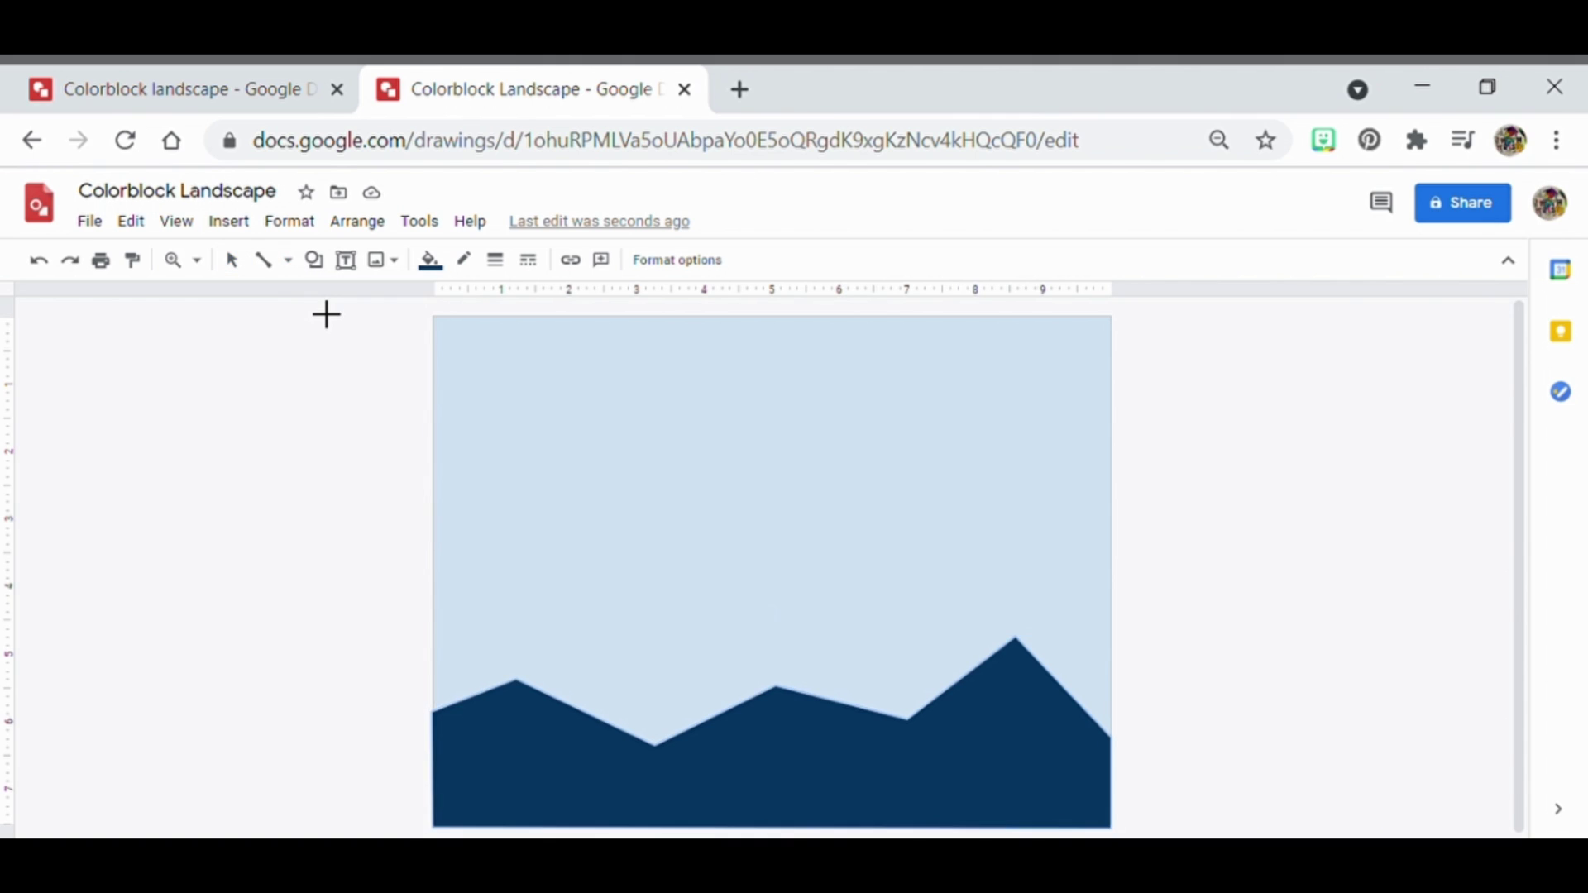
left_click(291, 263)
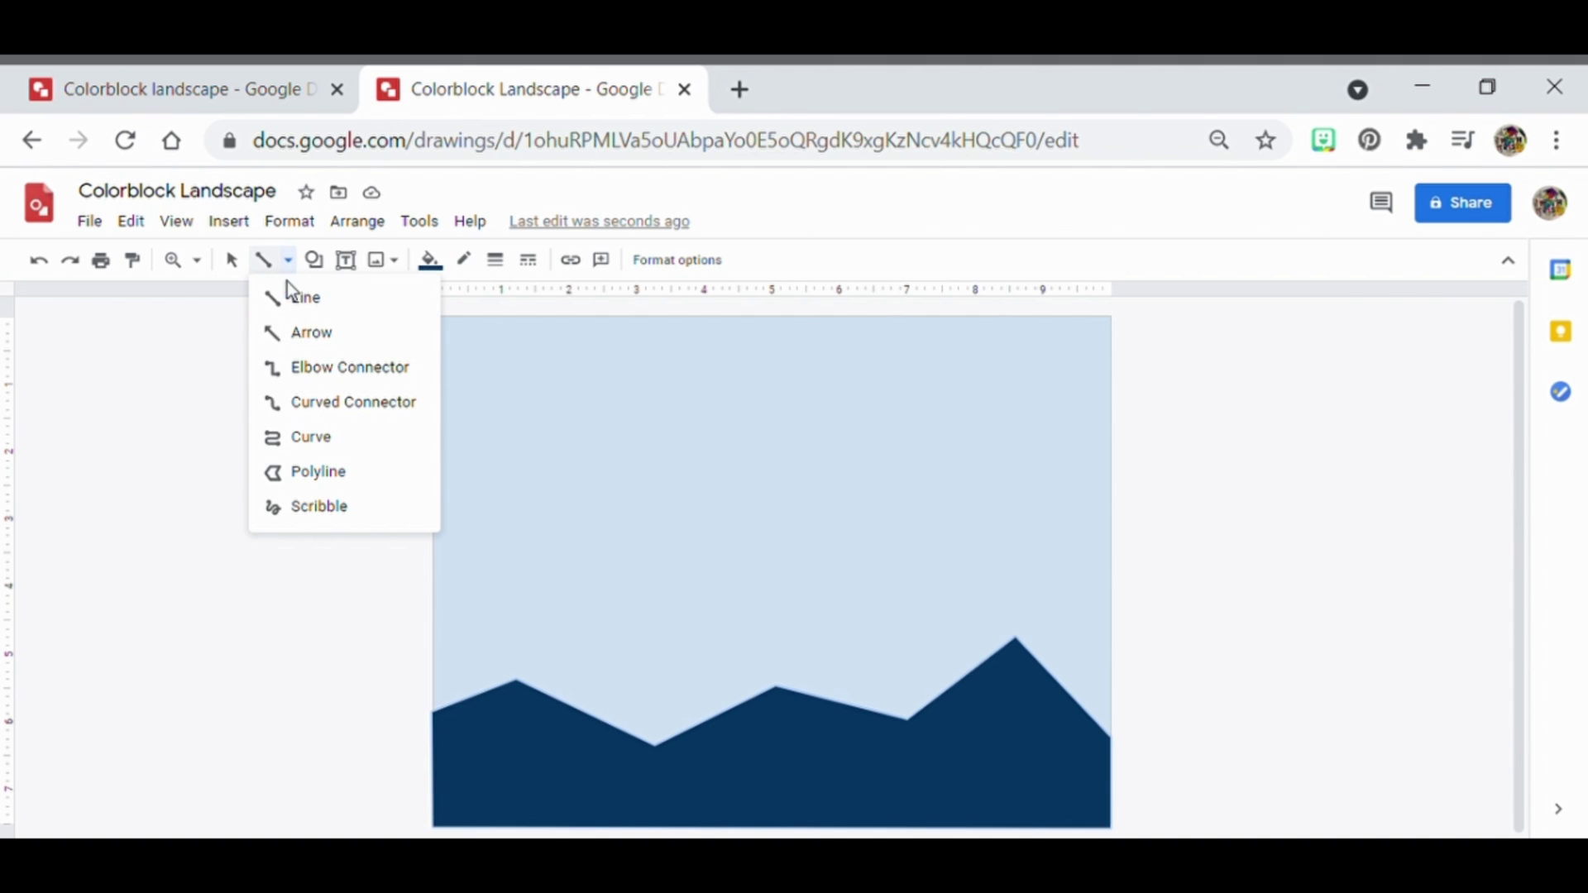
left_click(328, 475)
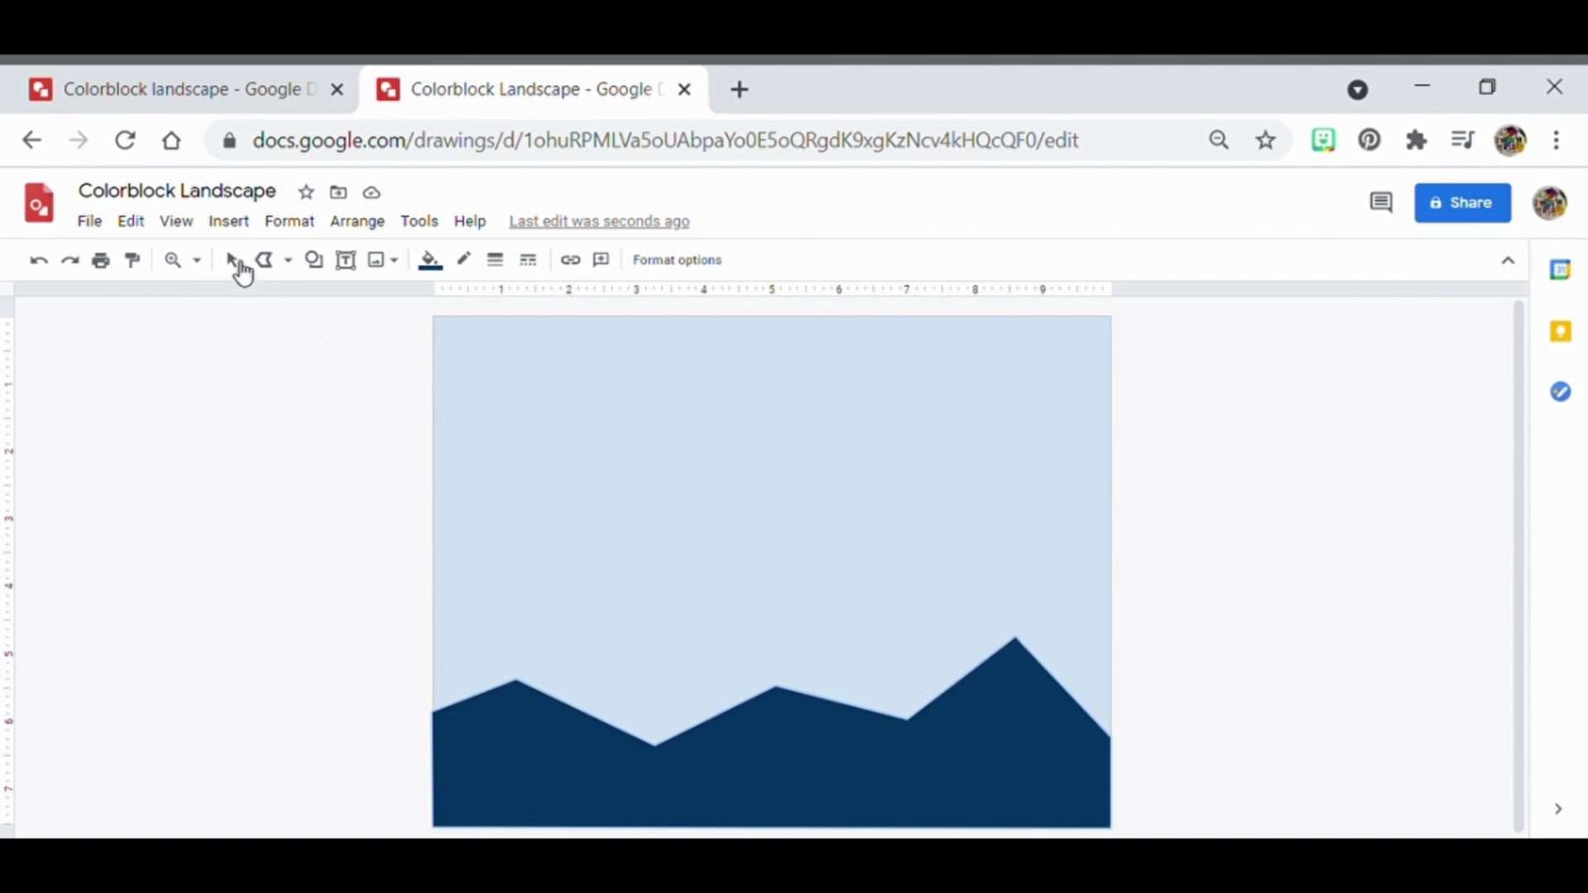
left_click(432, 581)
left_click(499, 598)
left_click(521, 565)
left_click(593, 622)
left_click(659, 556)
left_click(777, 634)
left_click(835, 543)
Finish the ridge at the right edge and close it along the bottom corners.
left_click(933, 651)
left_click(988, 504)
left_click(1043, 596)
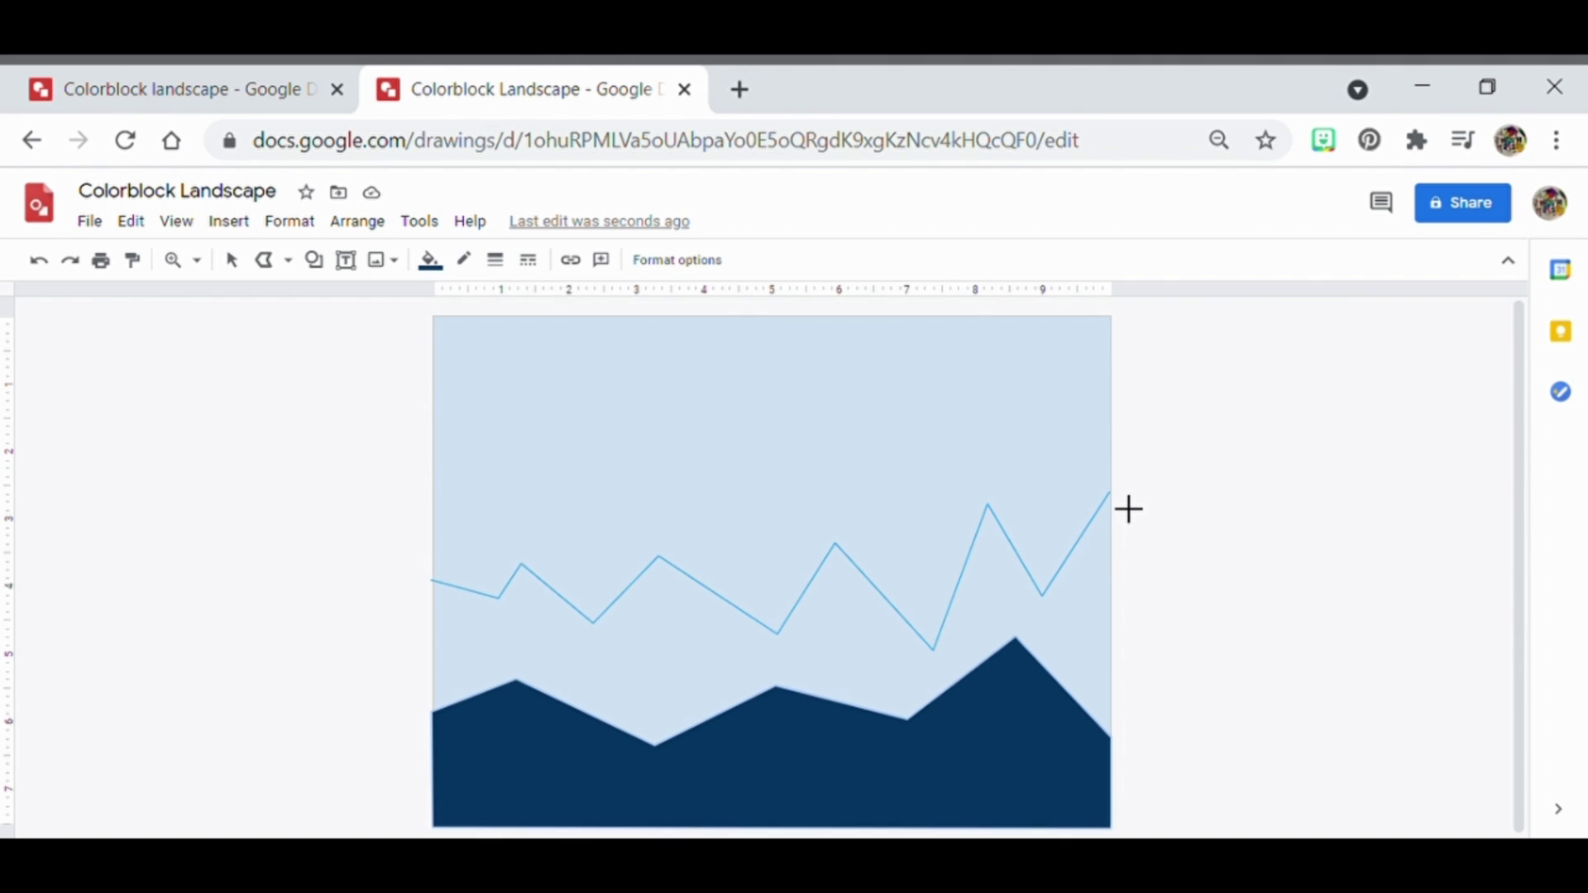
left_click(1126, 510)
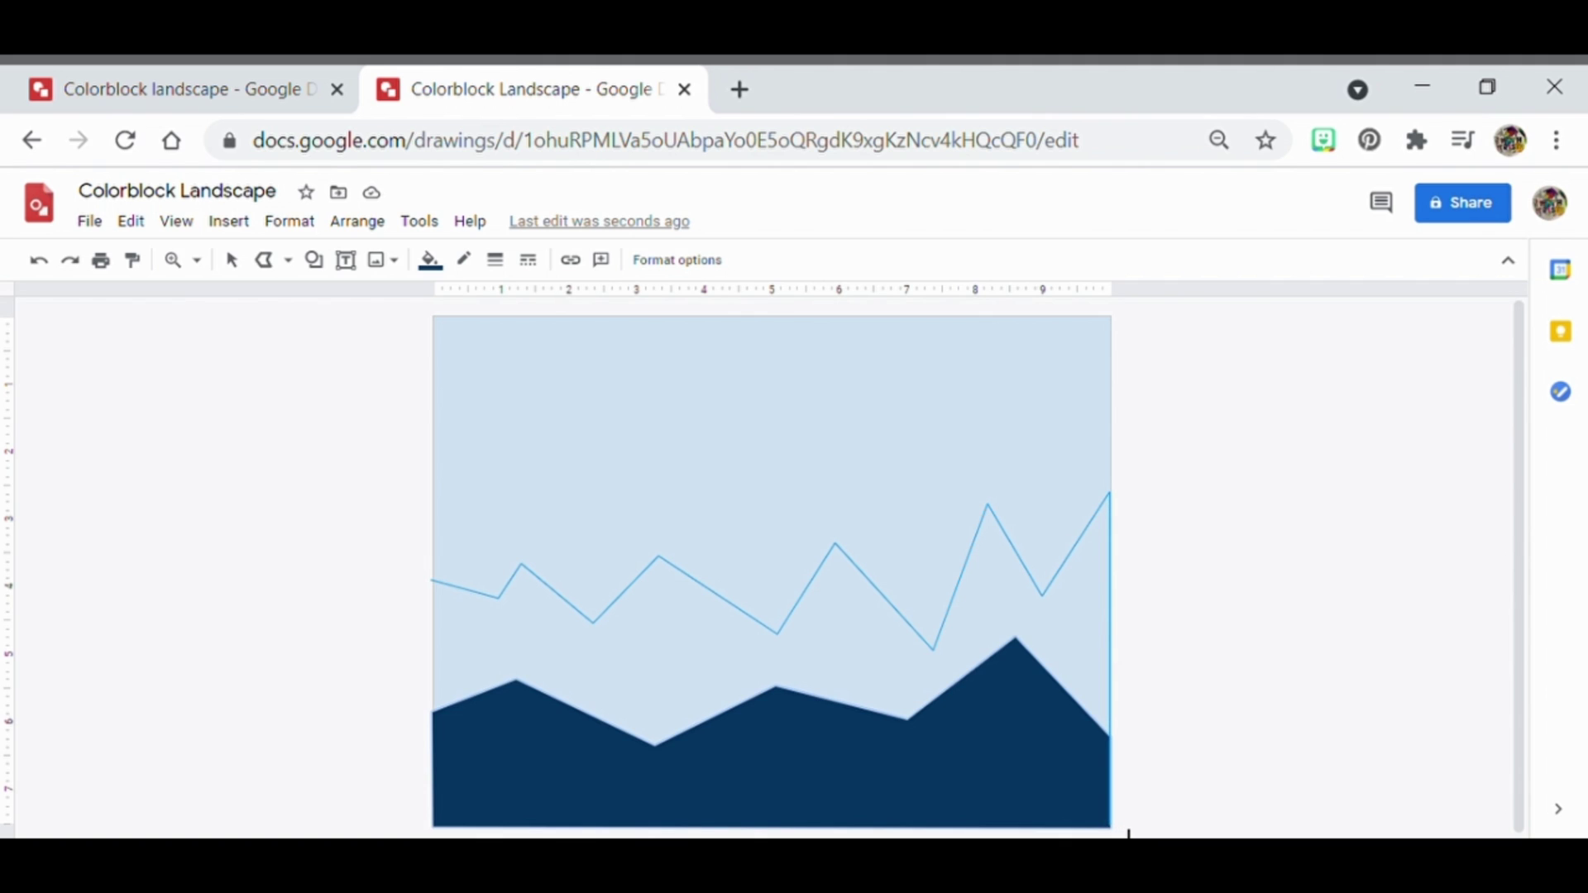
left_click(1108, 830)
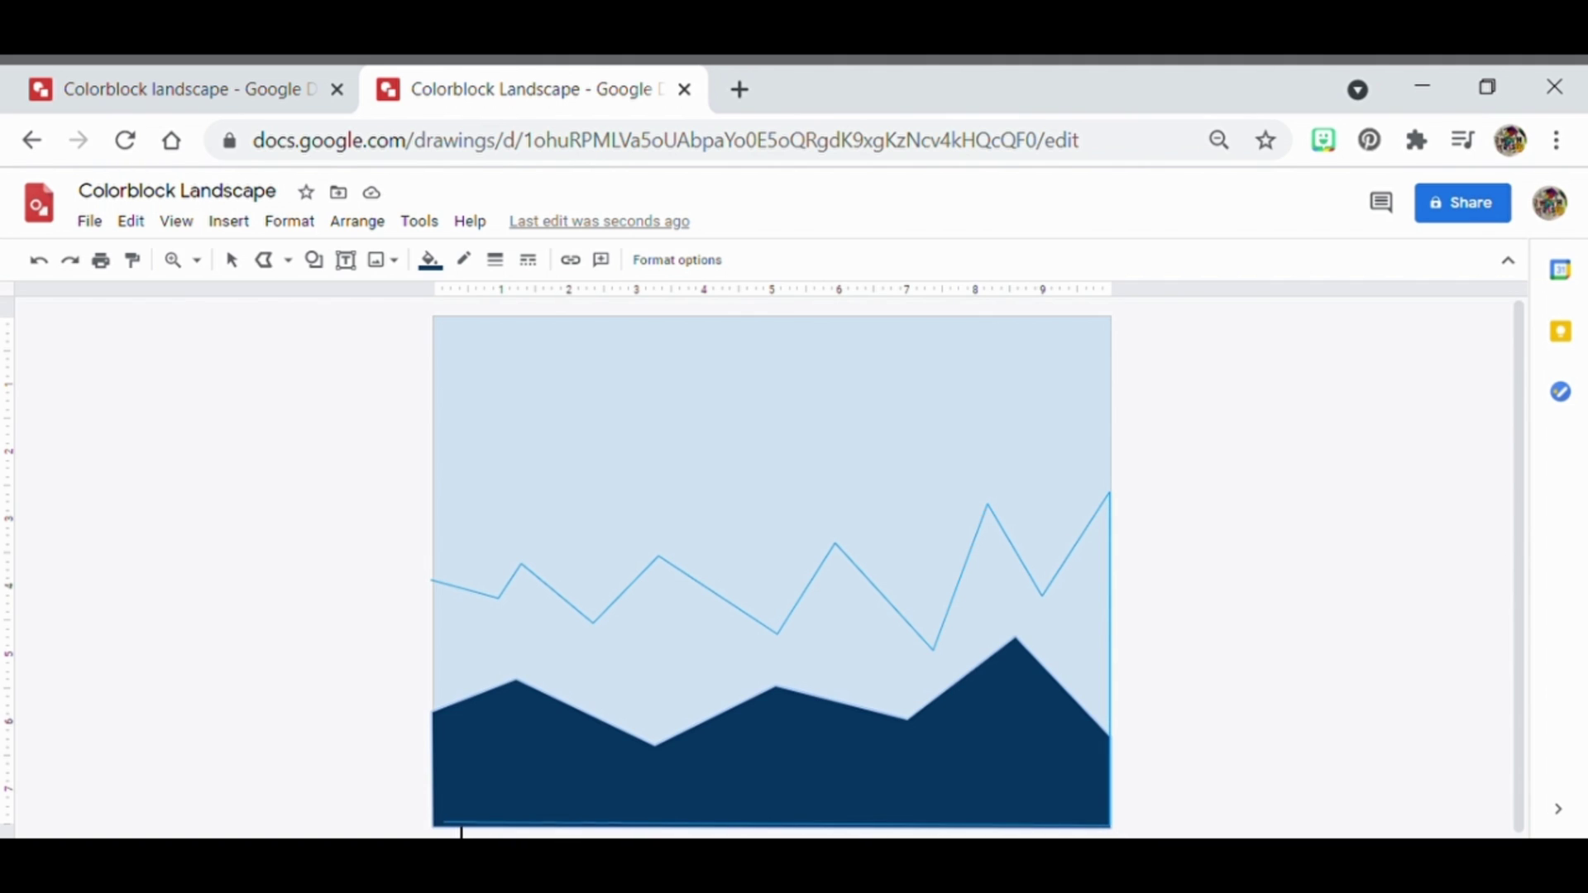
left_click(453, 830)
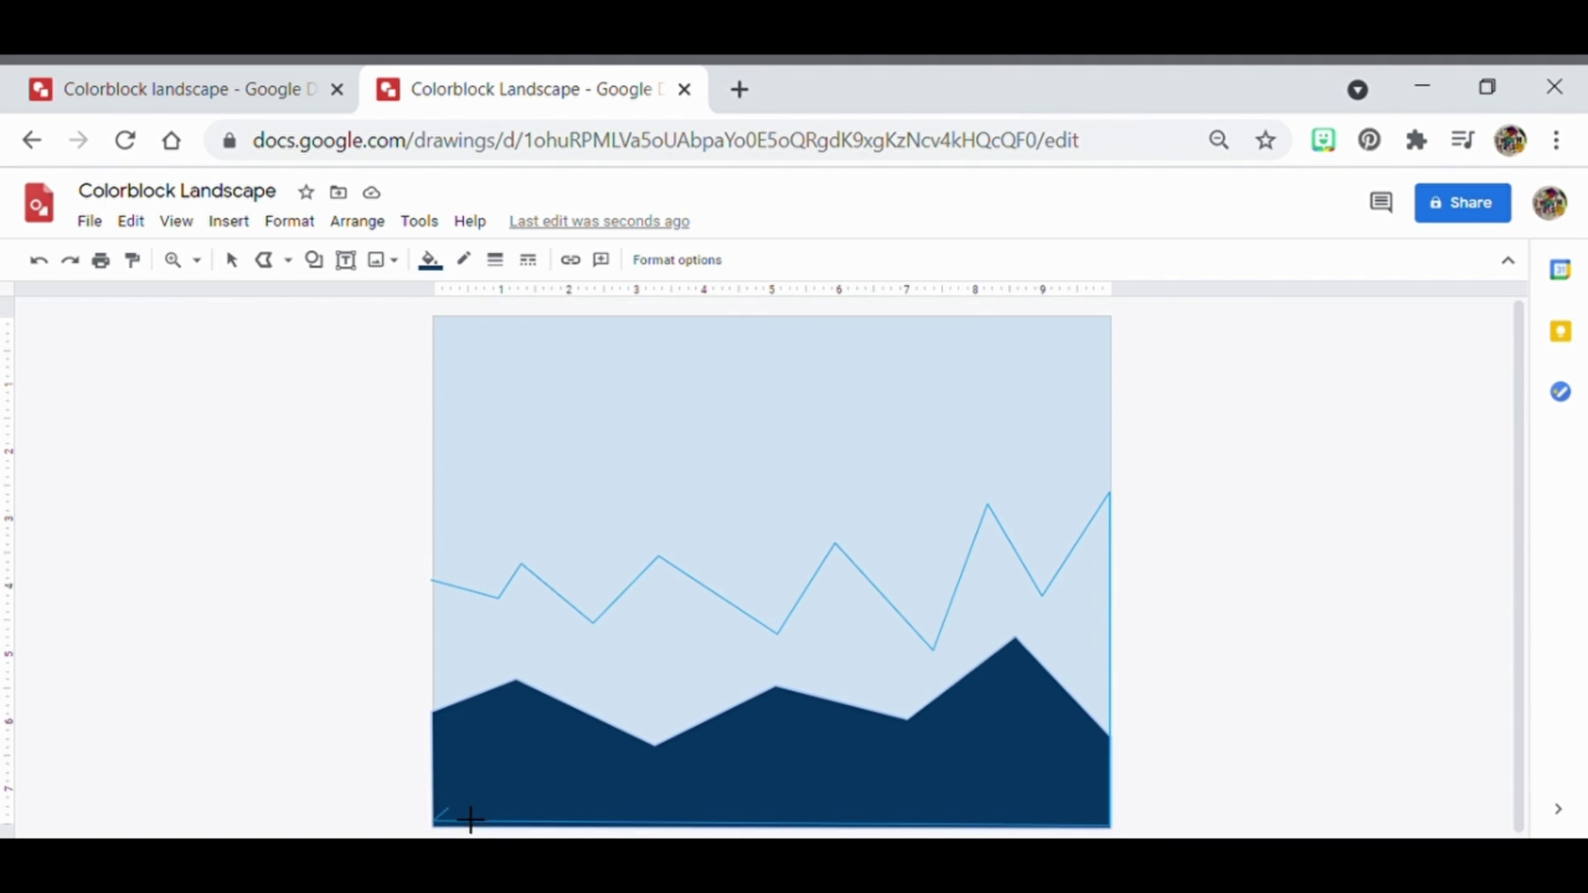
left_click(448, 597)
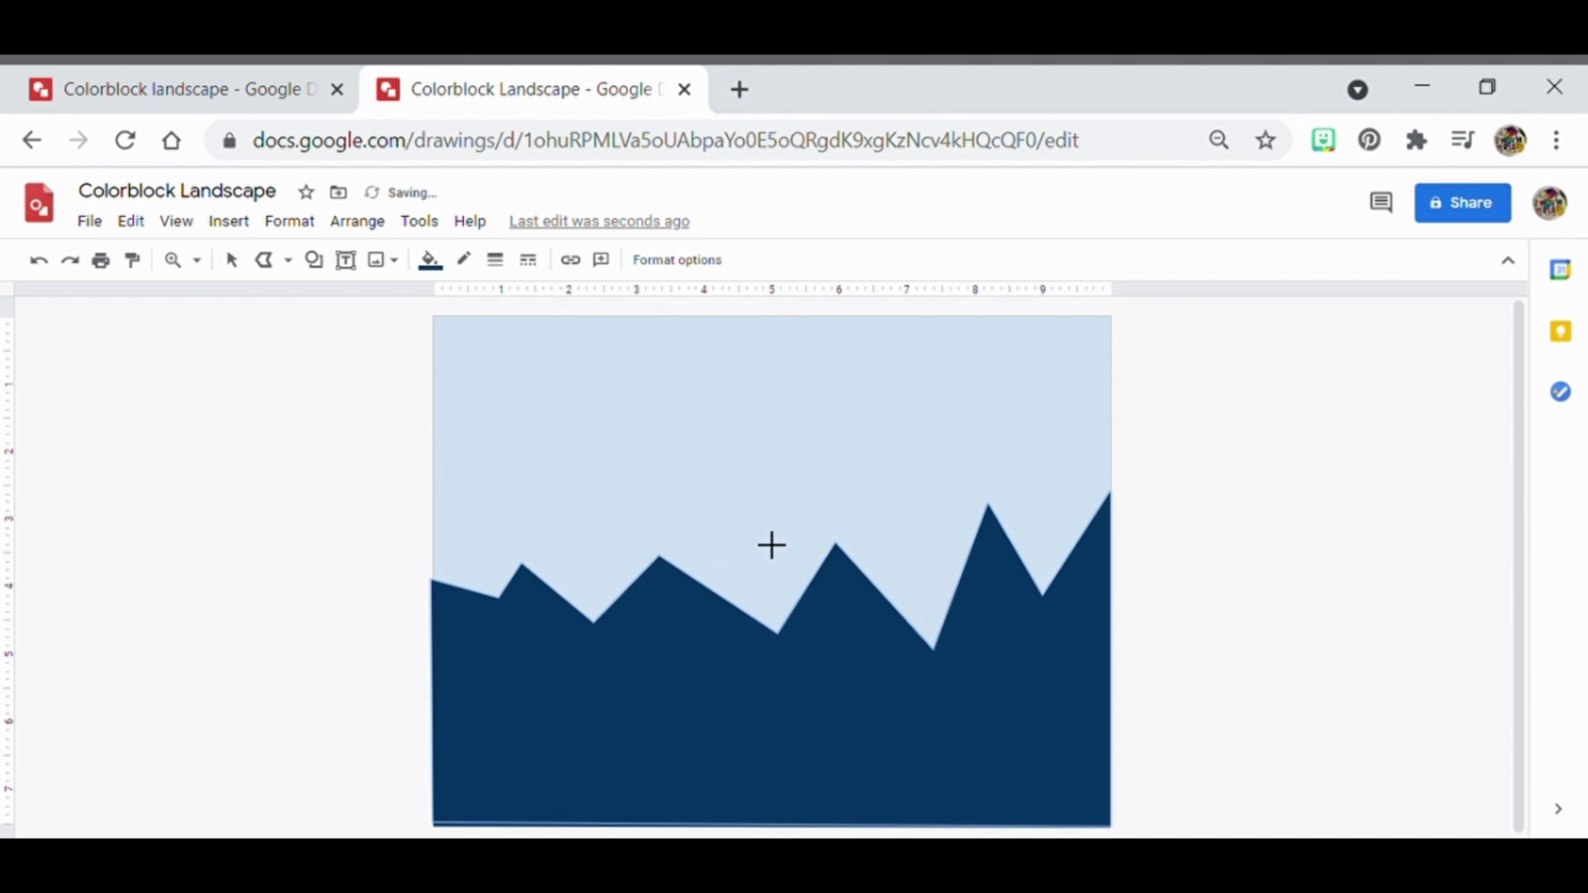
Fill the new mountain medium dark blue and send it backward behind the front mountain.
left_click(430, 261)
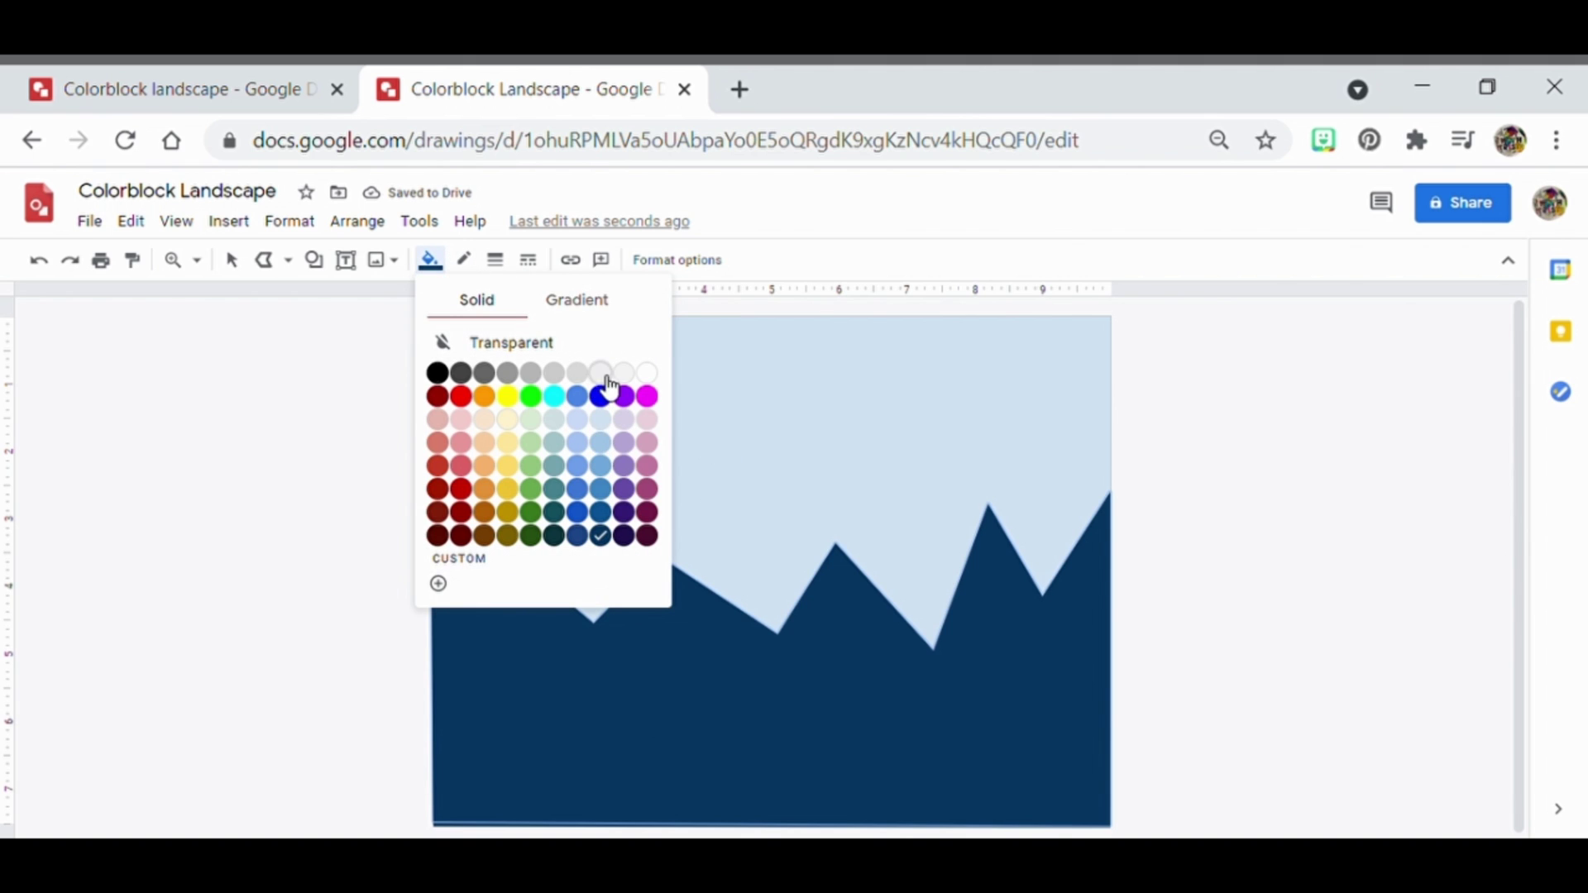
left_click(602, 513)
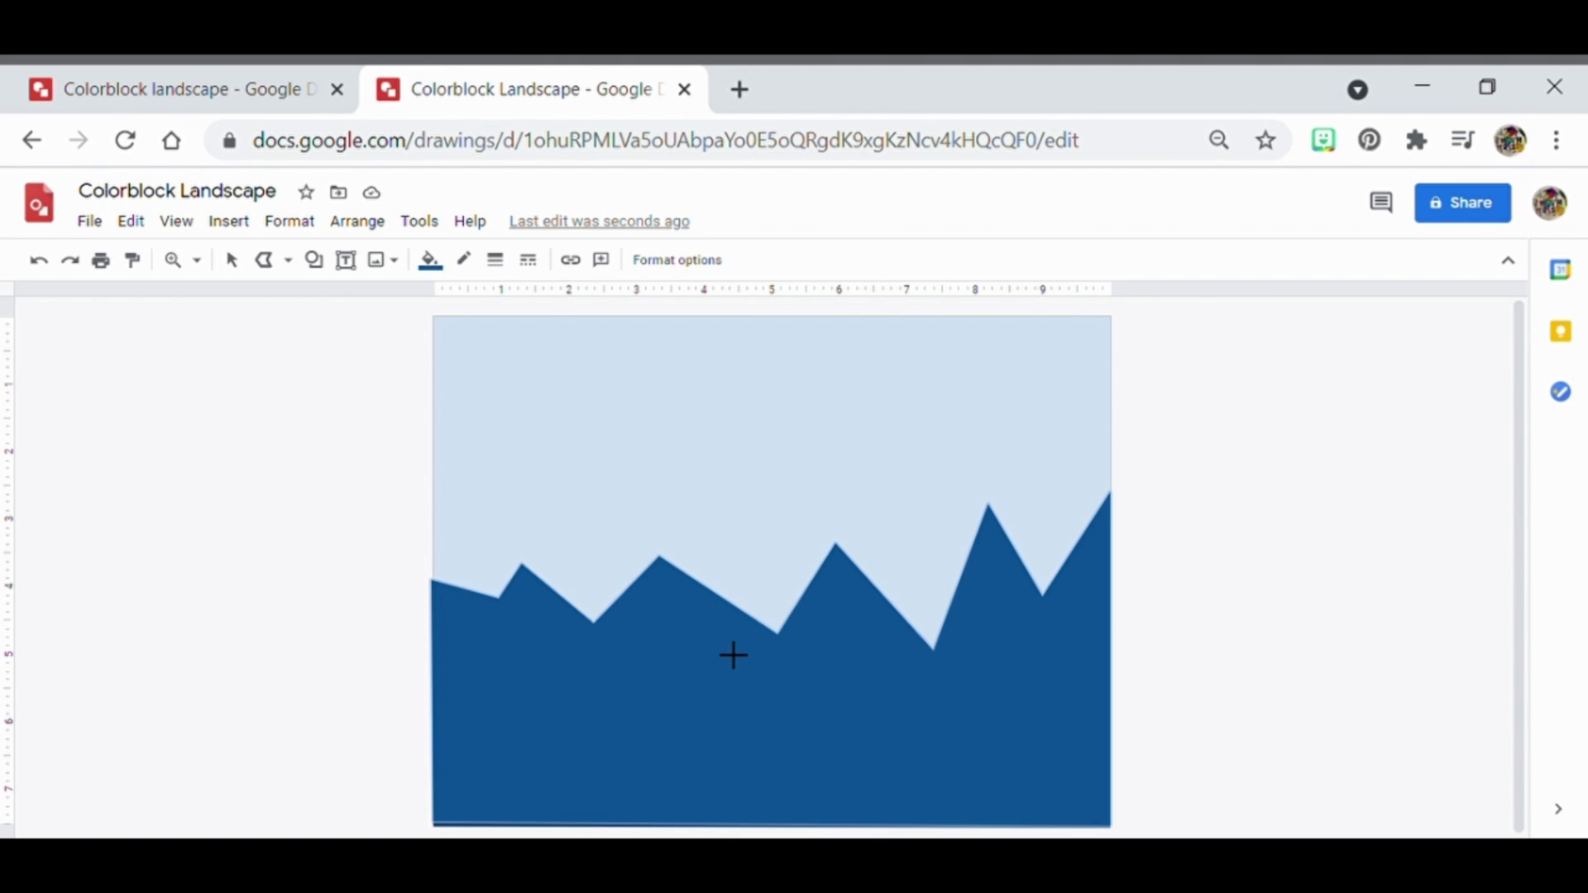
left_click(241, 275)
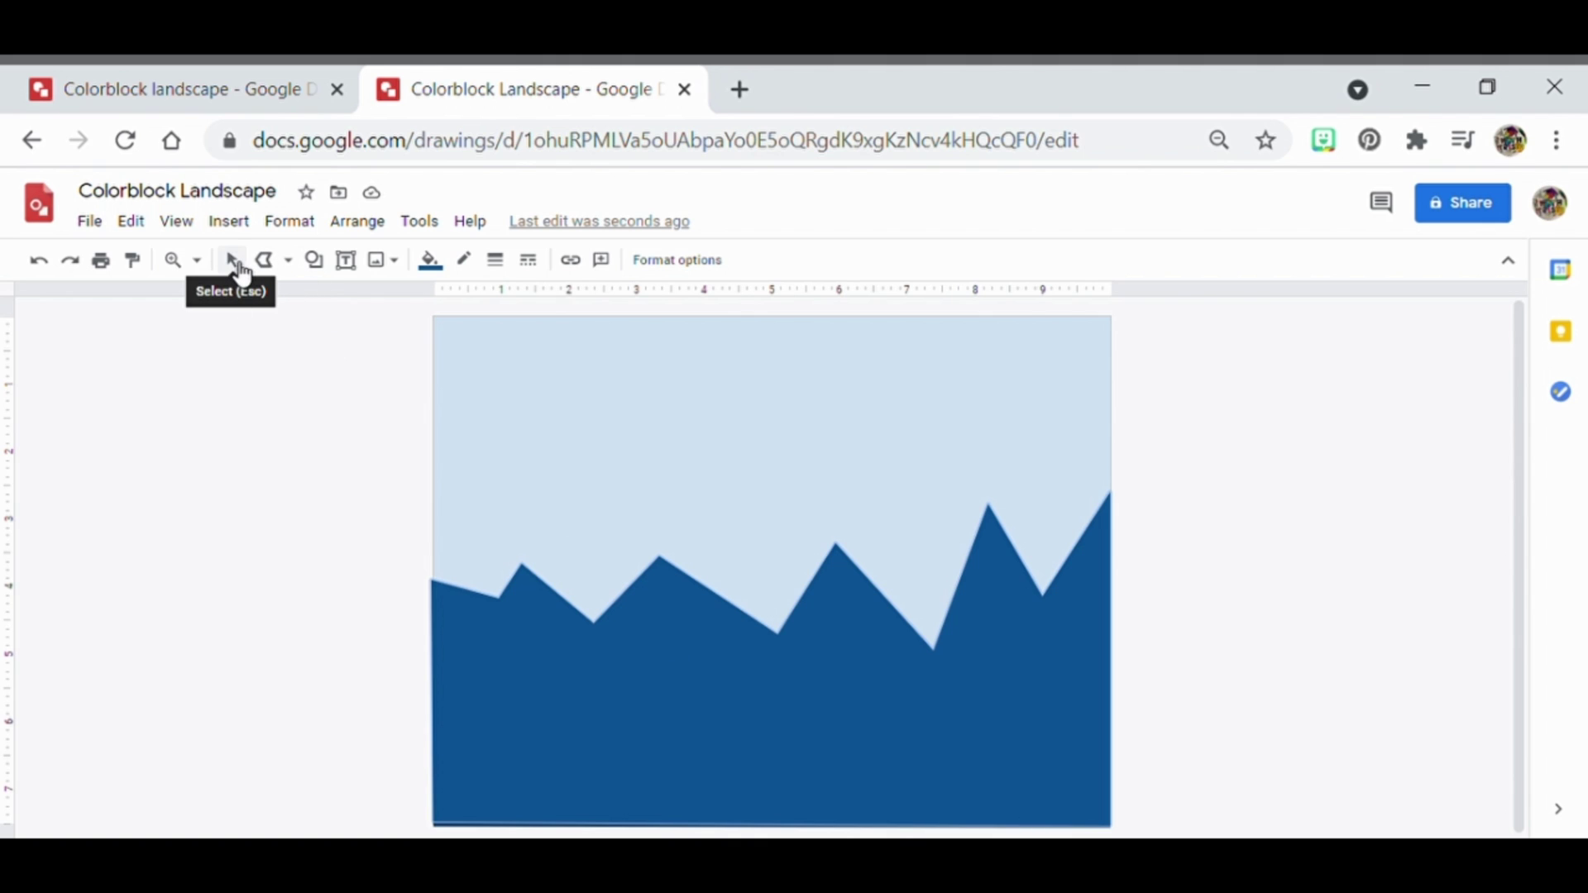
key("ctrl+a")
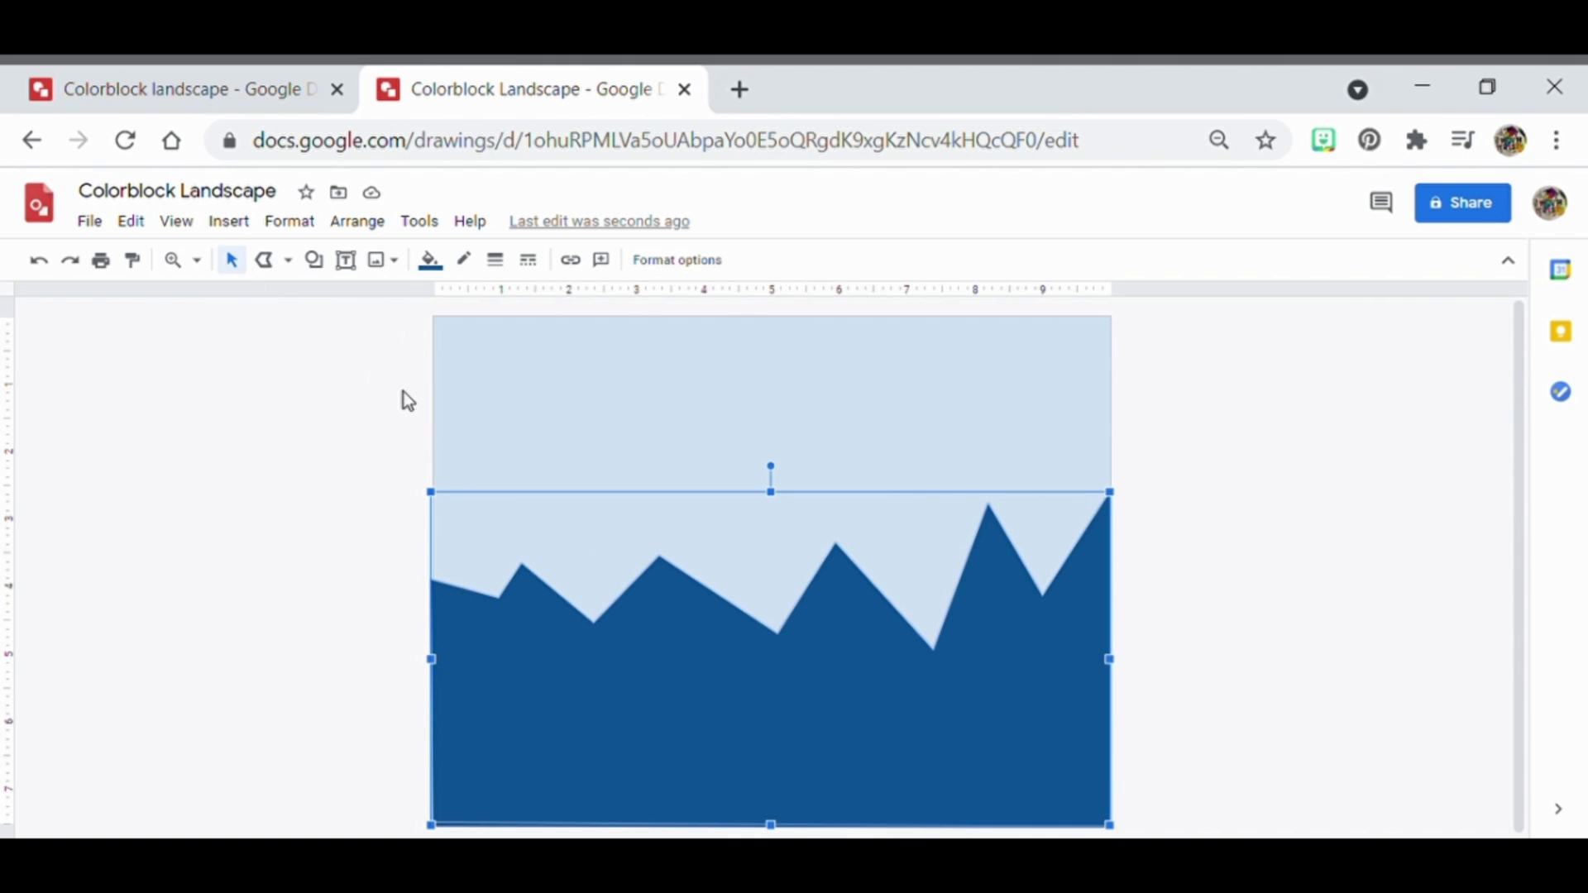
left_click(362, 232)
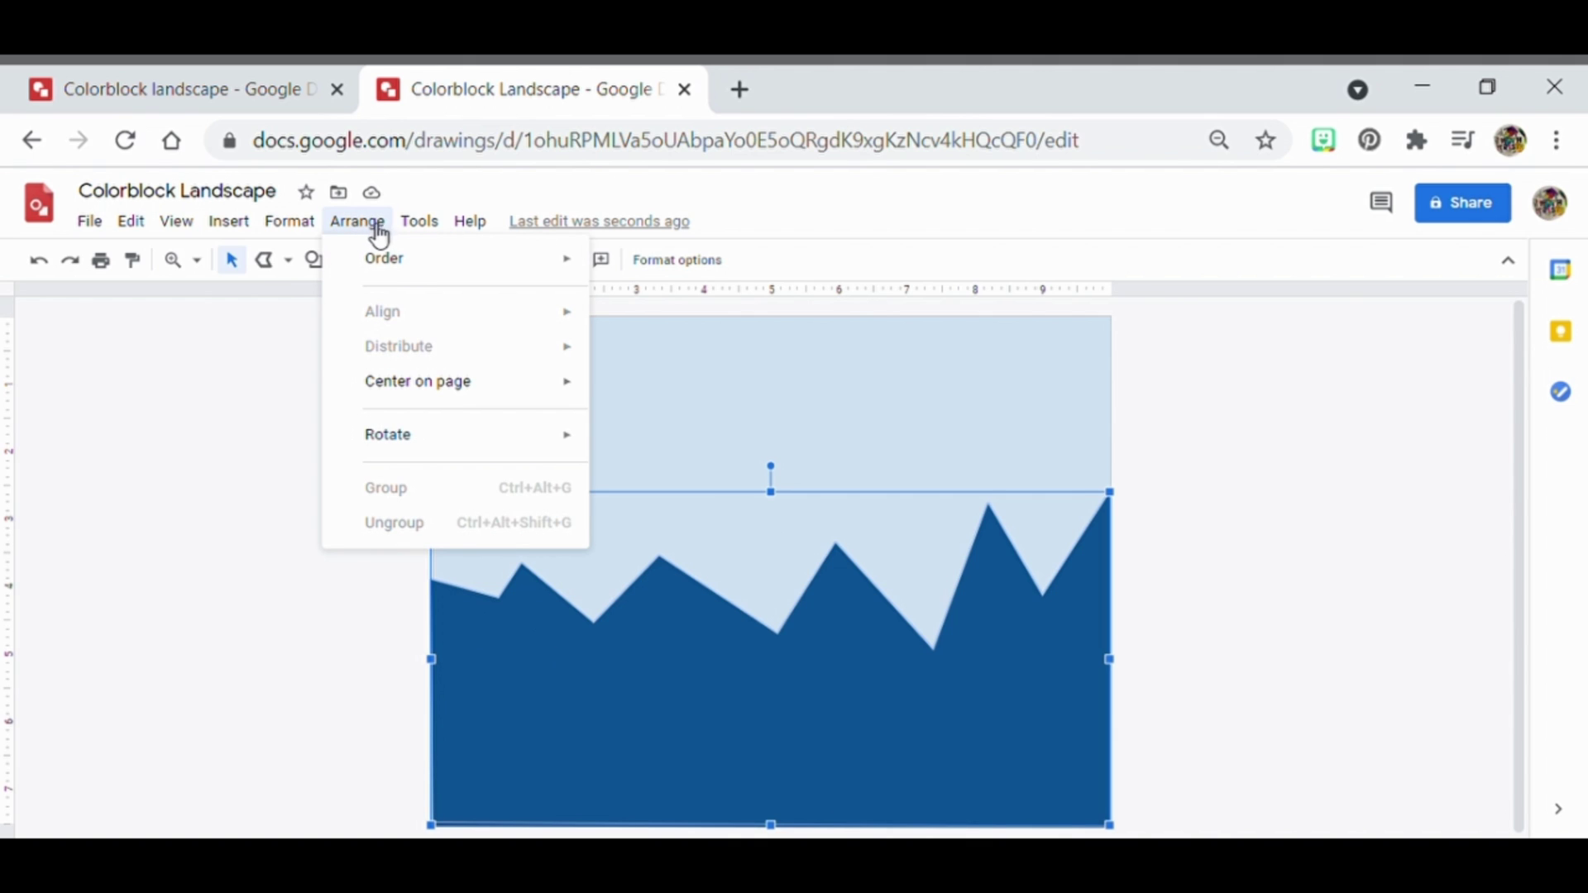
mouse_move(413, 273)
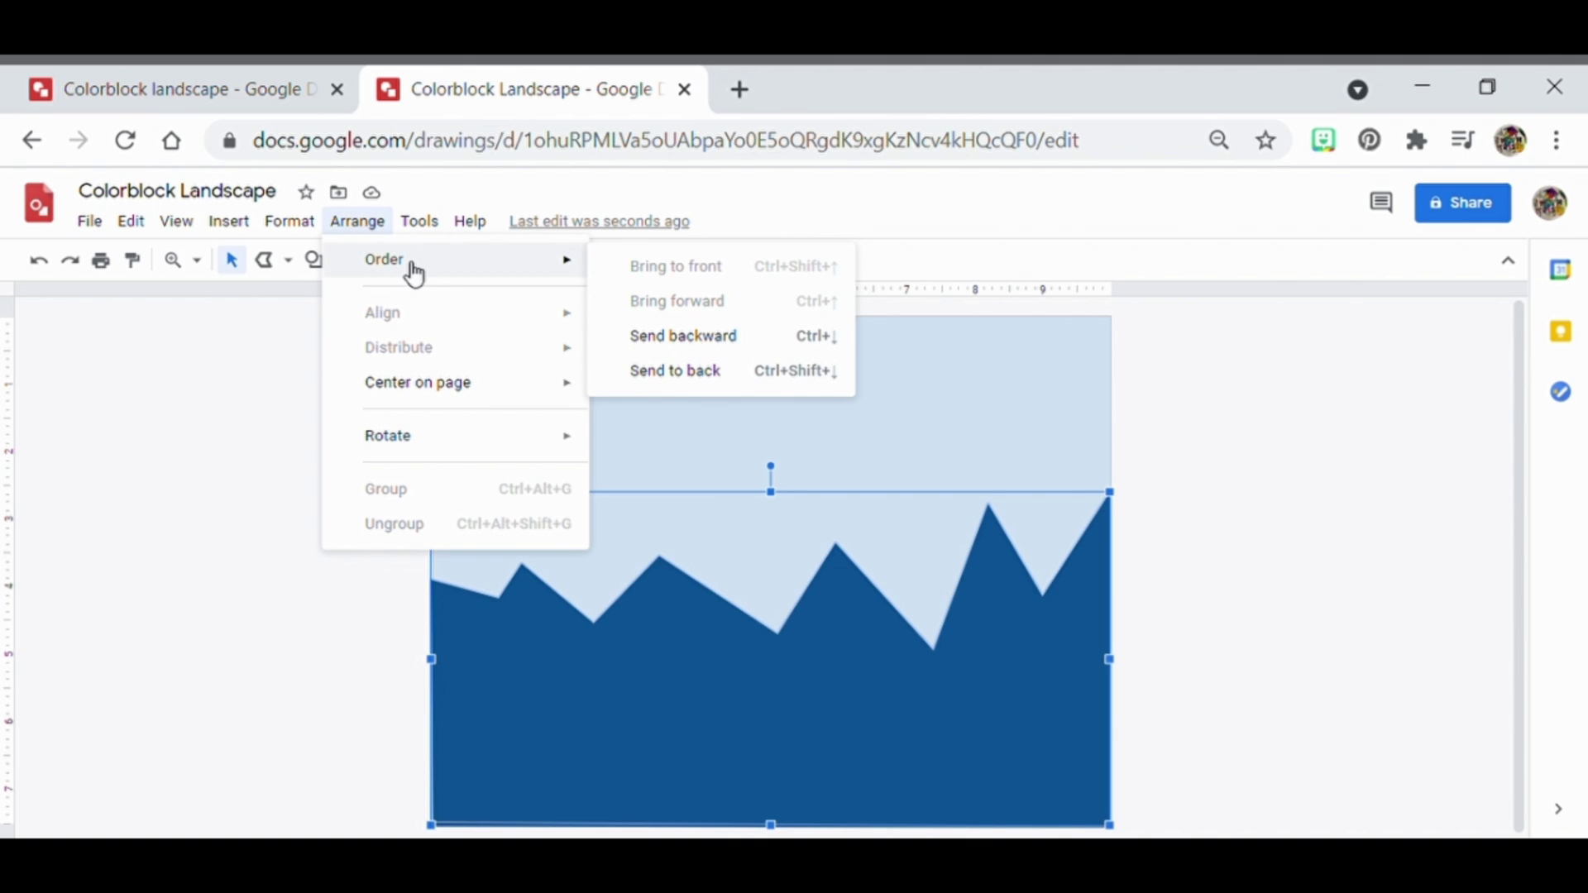
left_click(704, 339)
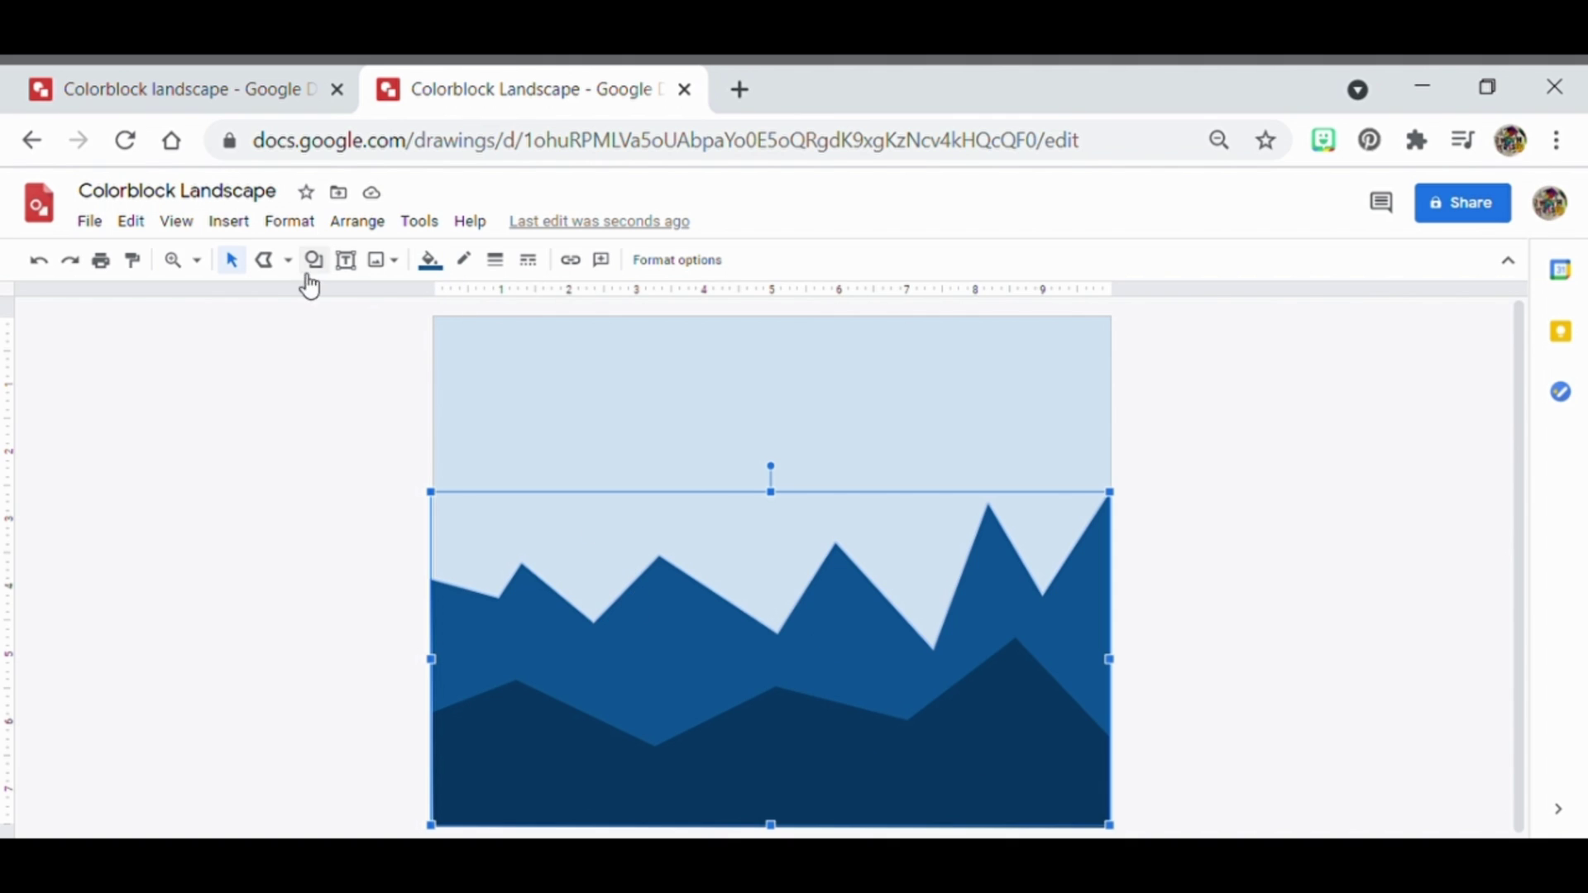
left_click(273, 273)
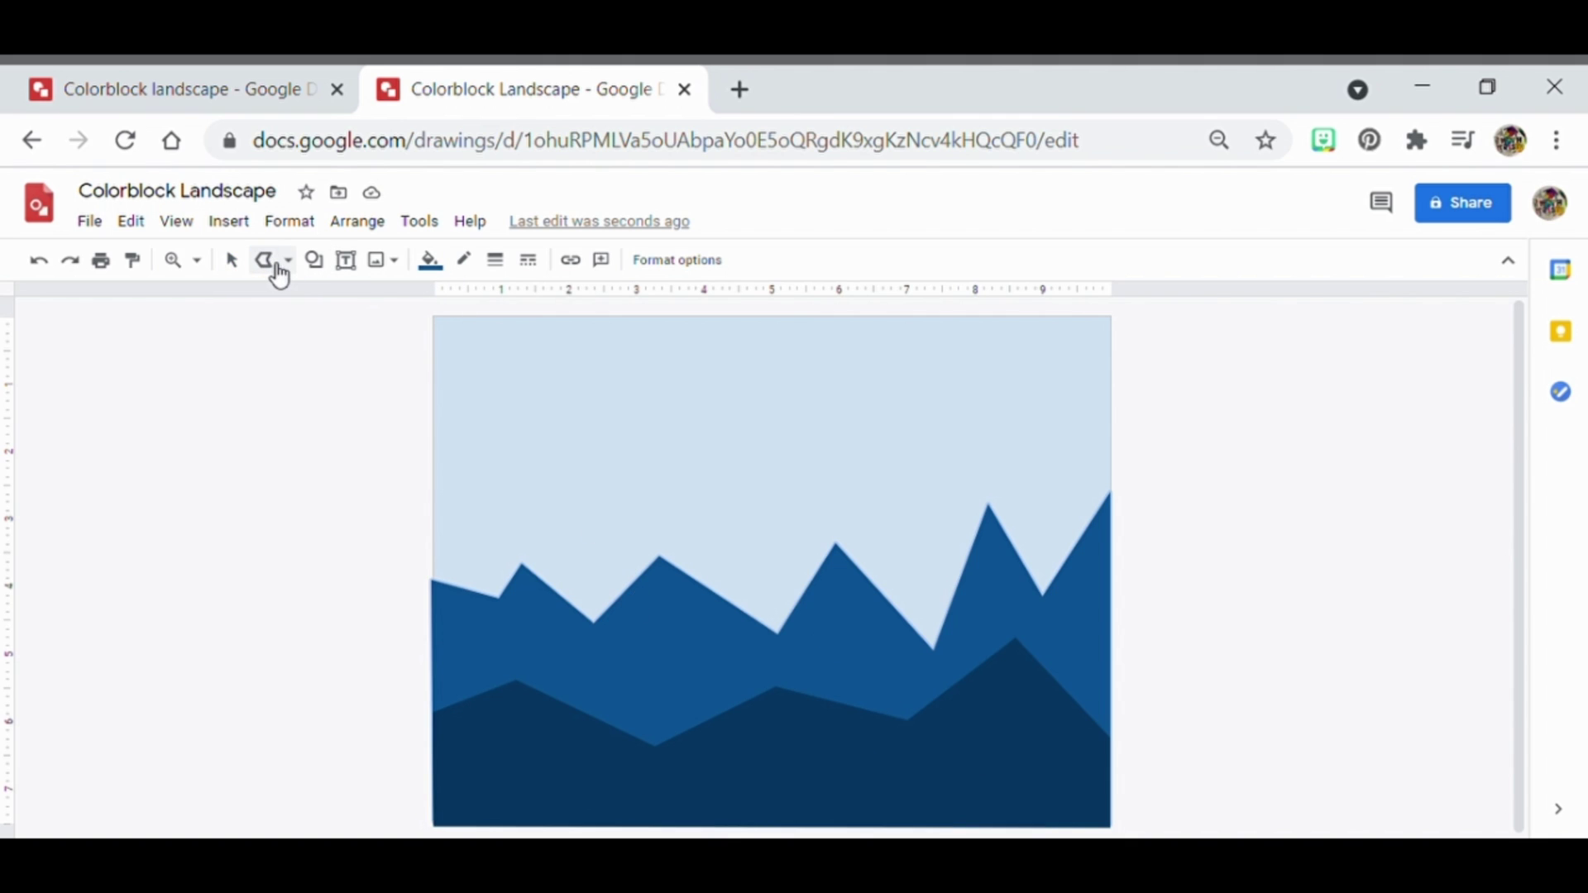
Draw a third, highest polyline ridge with three peaks and close it into a shape.
left_click(436, 510)
left_click(604, 433)
left_click(740, 569)
left_click(845, 422)
left_click(943, 561)
left_click(1031, 405)
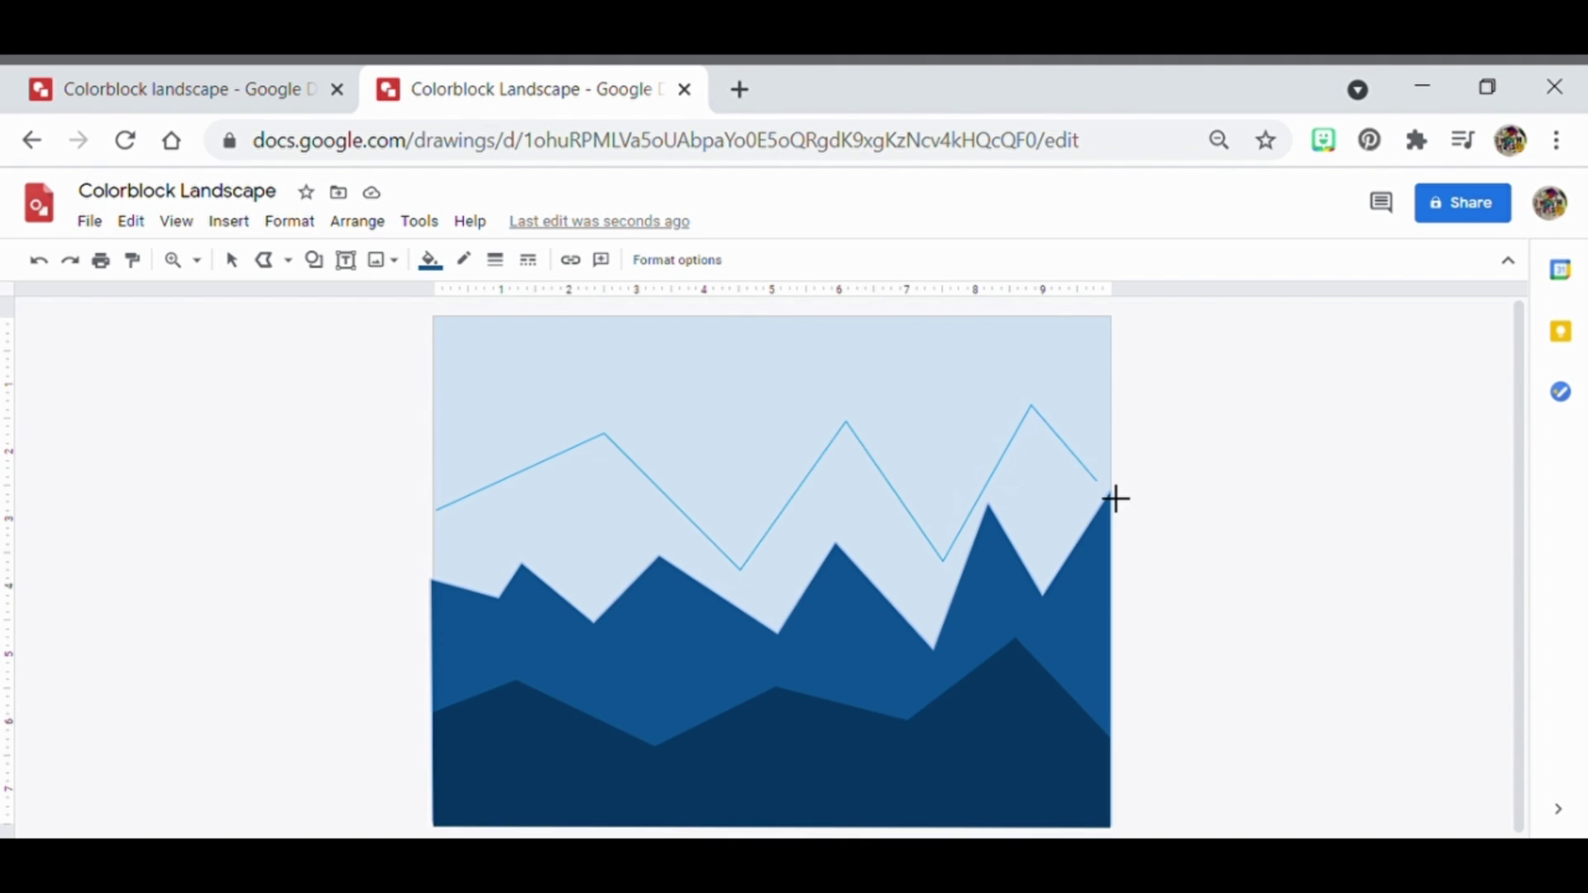
left_click(1113, 486)
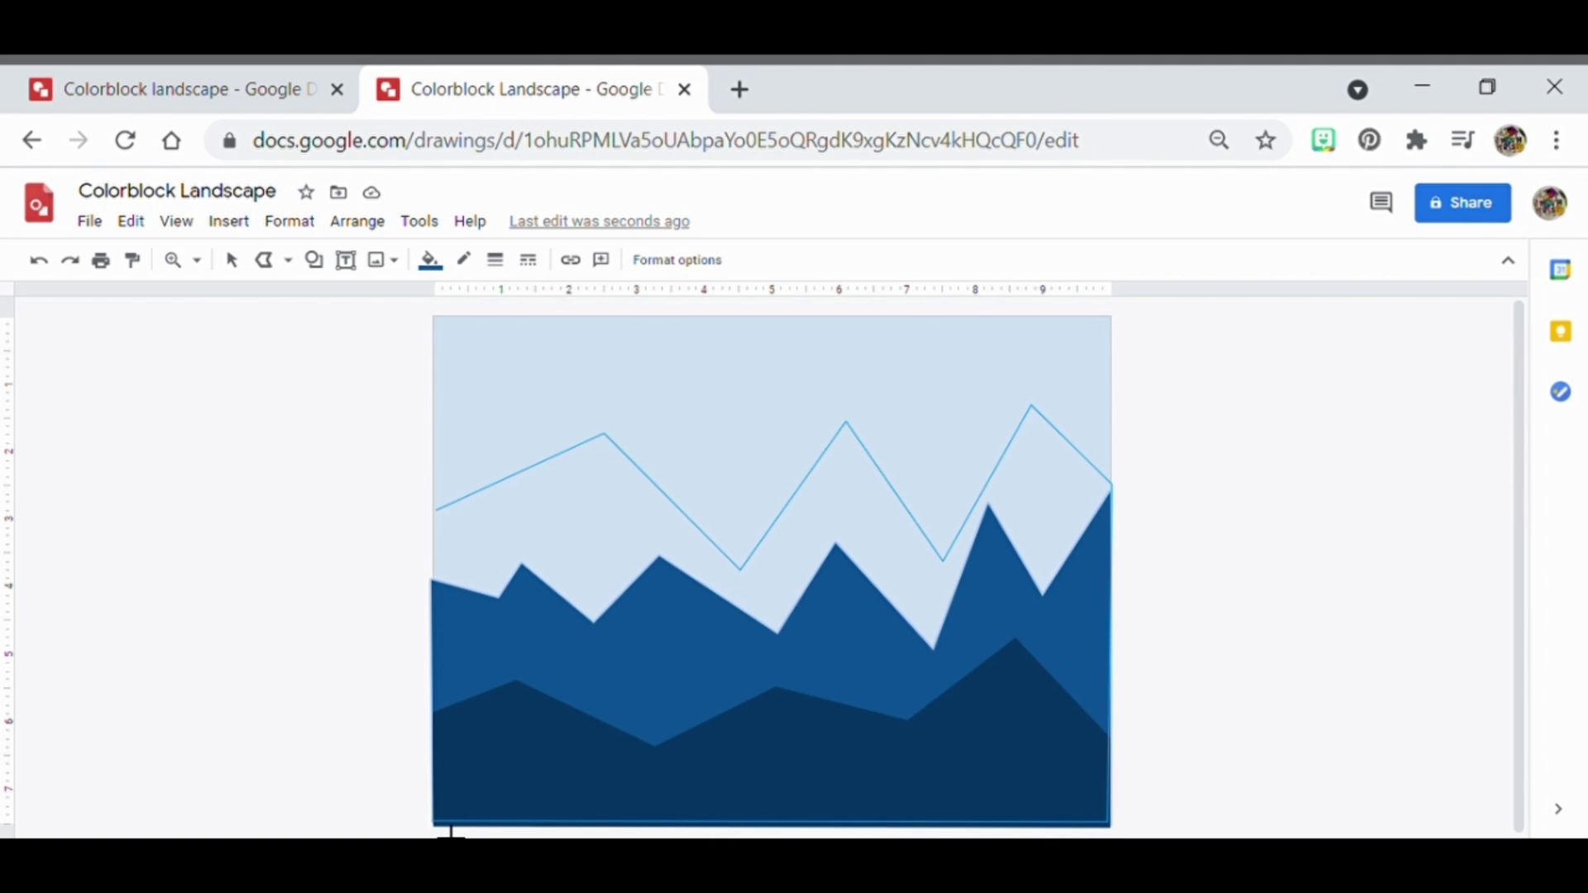
left_click(452, 527)
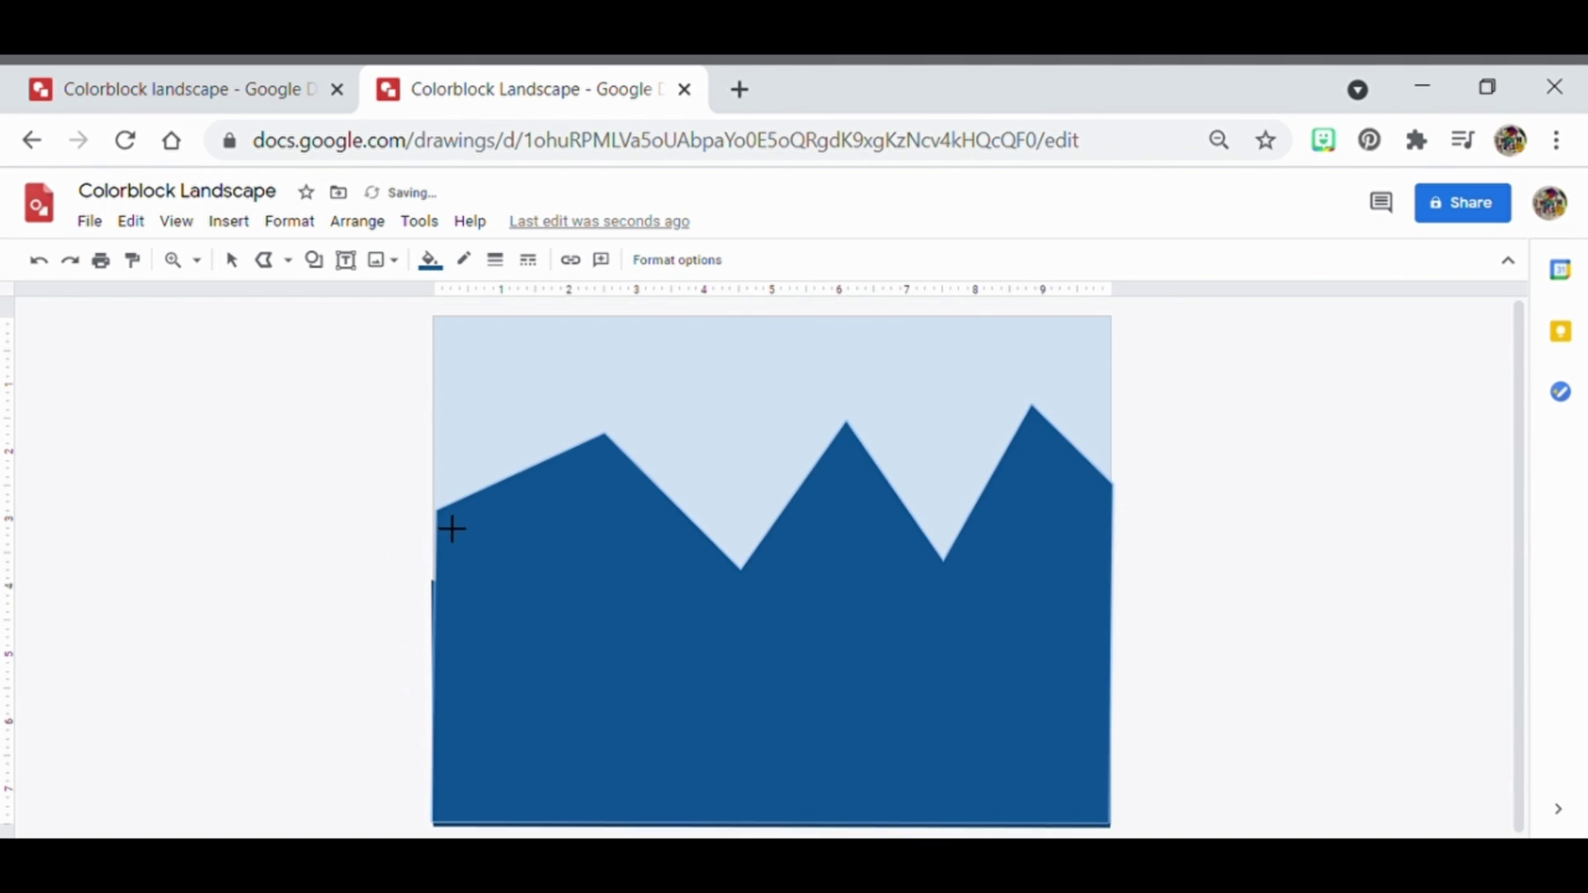
Fill the third mountain a lighter blue and send it to the back.
left_click(441, 273)
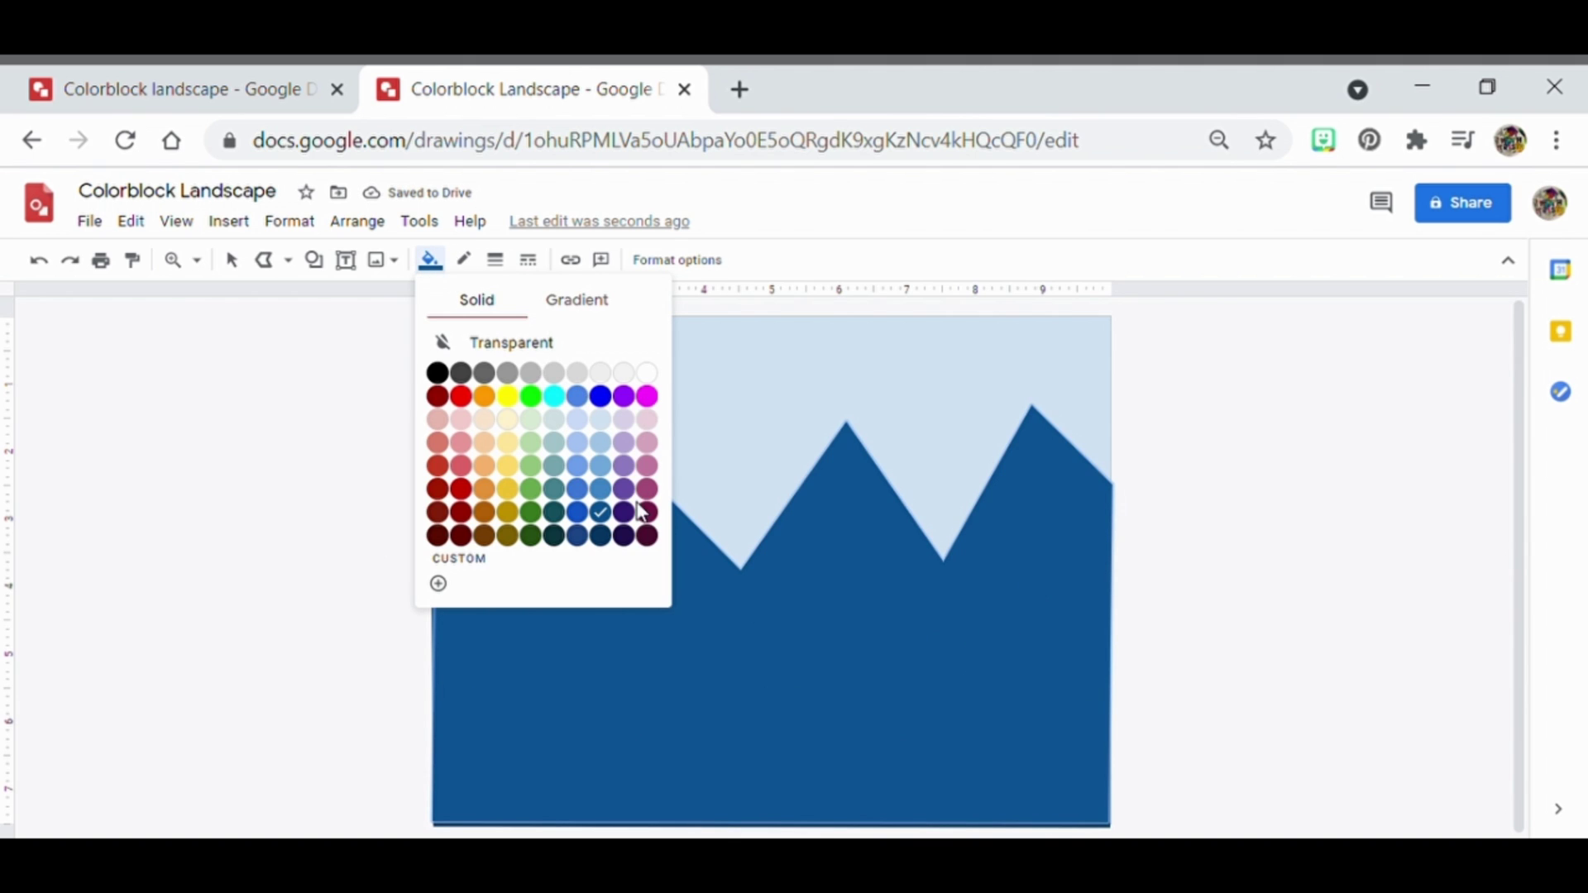
left_click(601, 490)
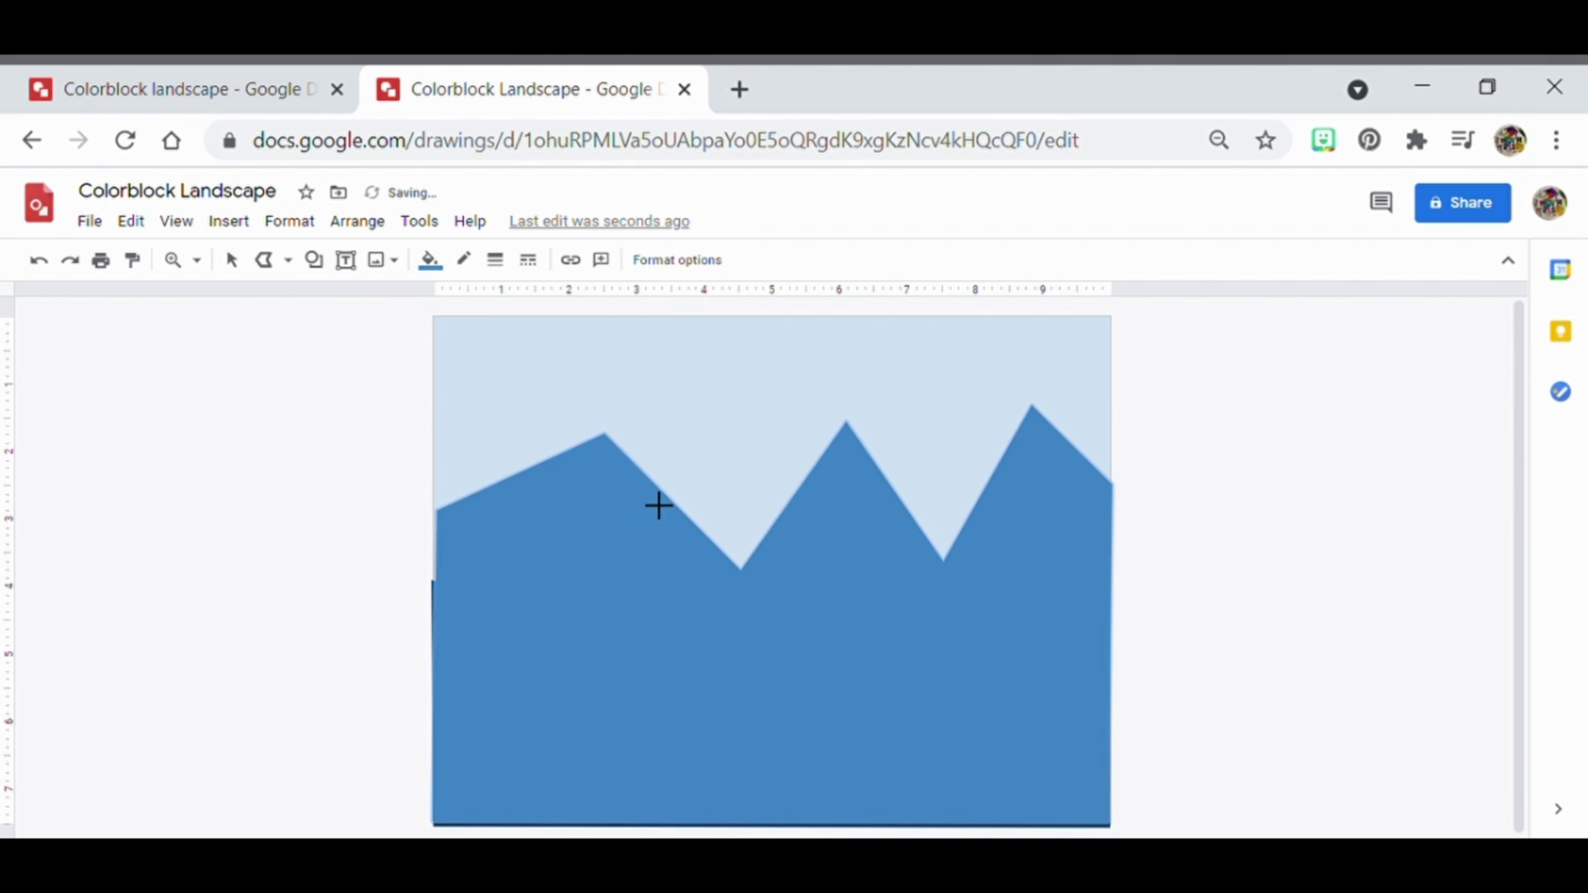
left_click(359, 222)
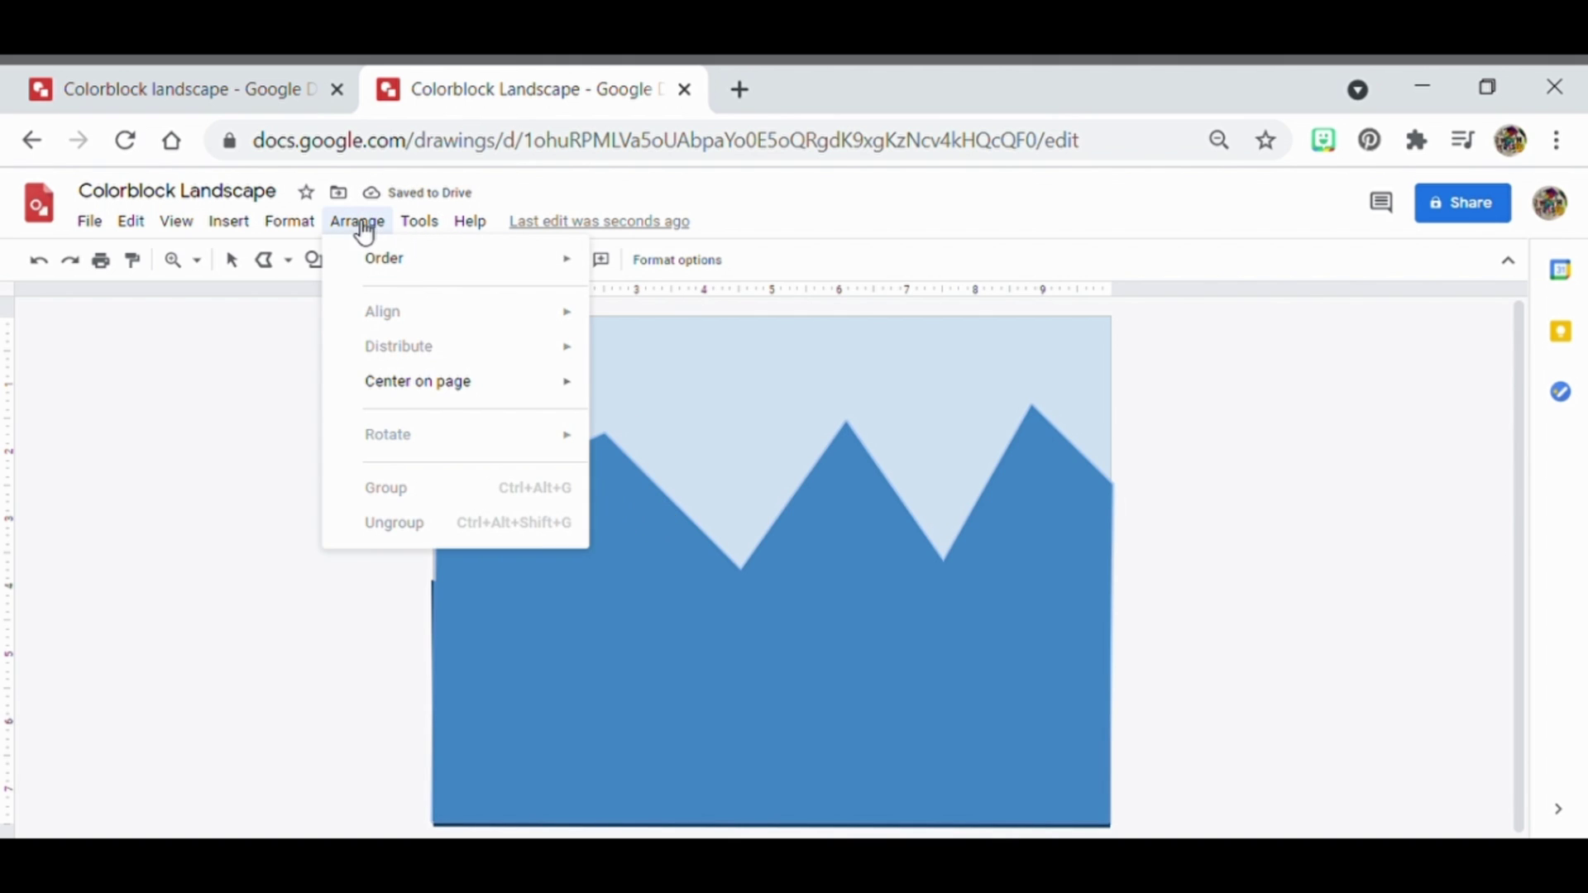
mouse_move(408, 270)
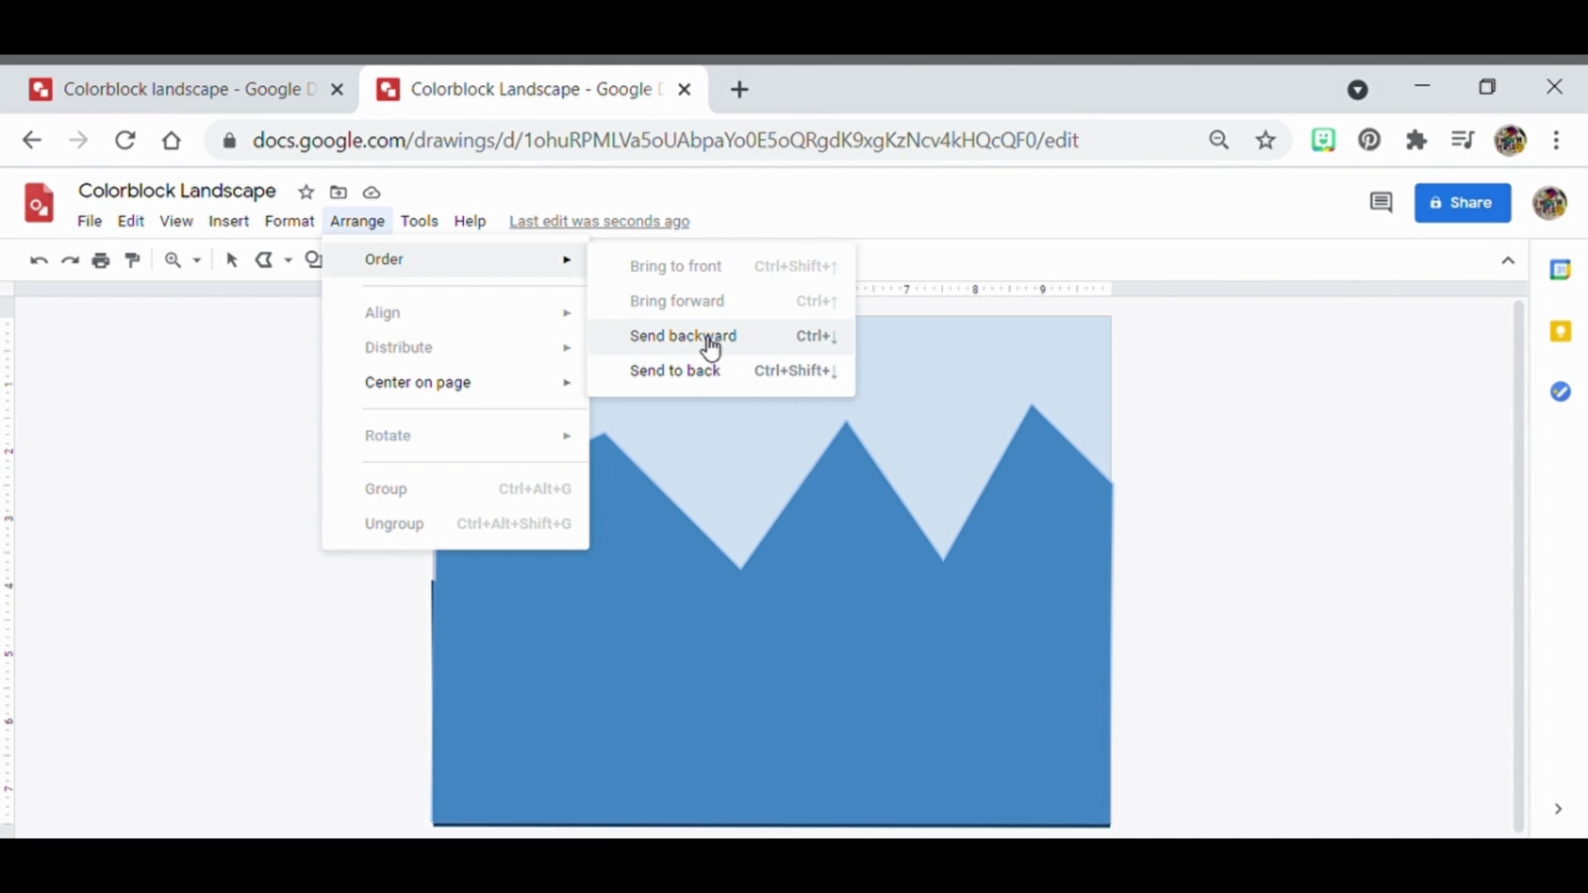
left_click(703, 371)
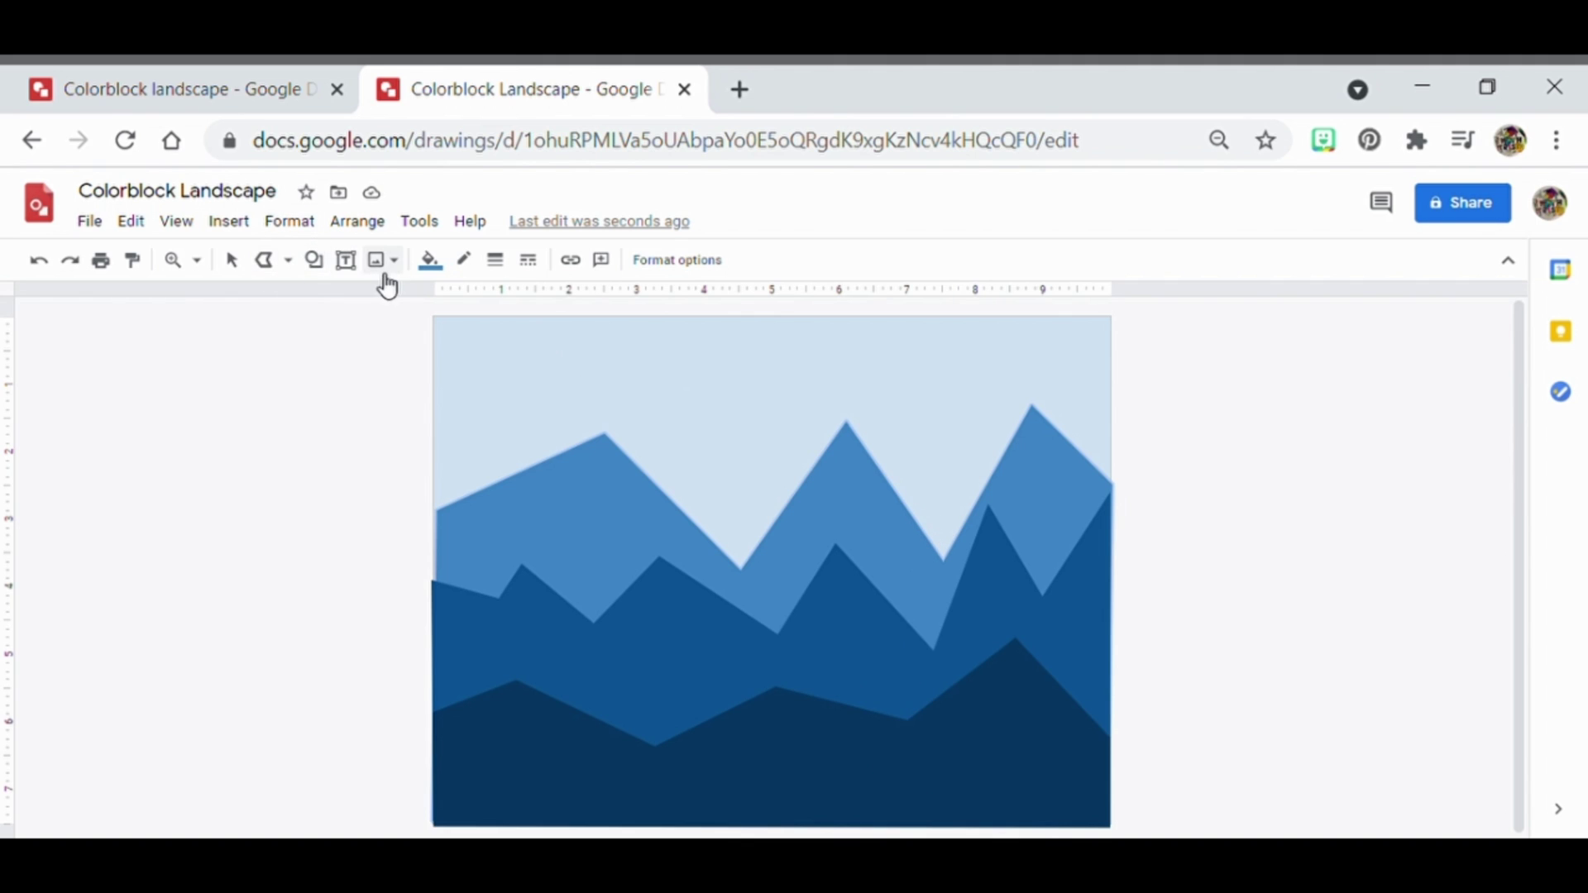
Draw a circle in the sky and give it a light yellow gradient fill.
left_click(315, 262)
mouse_move(358, 303)
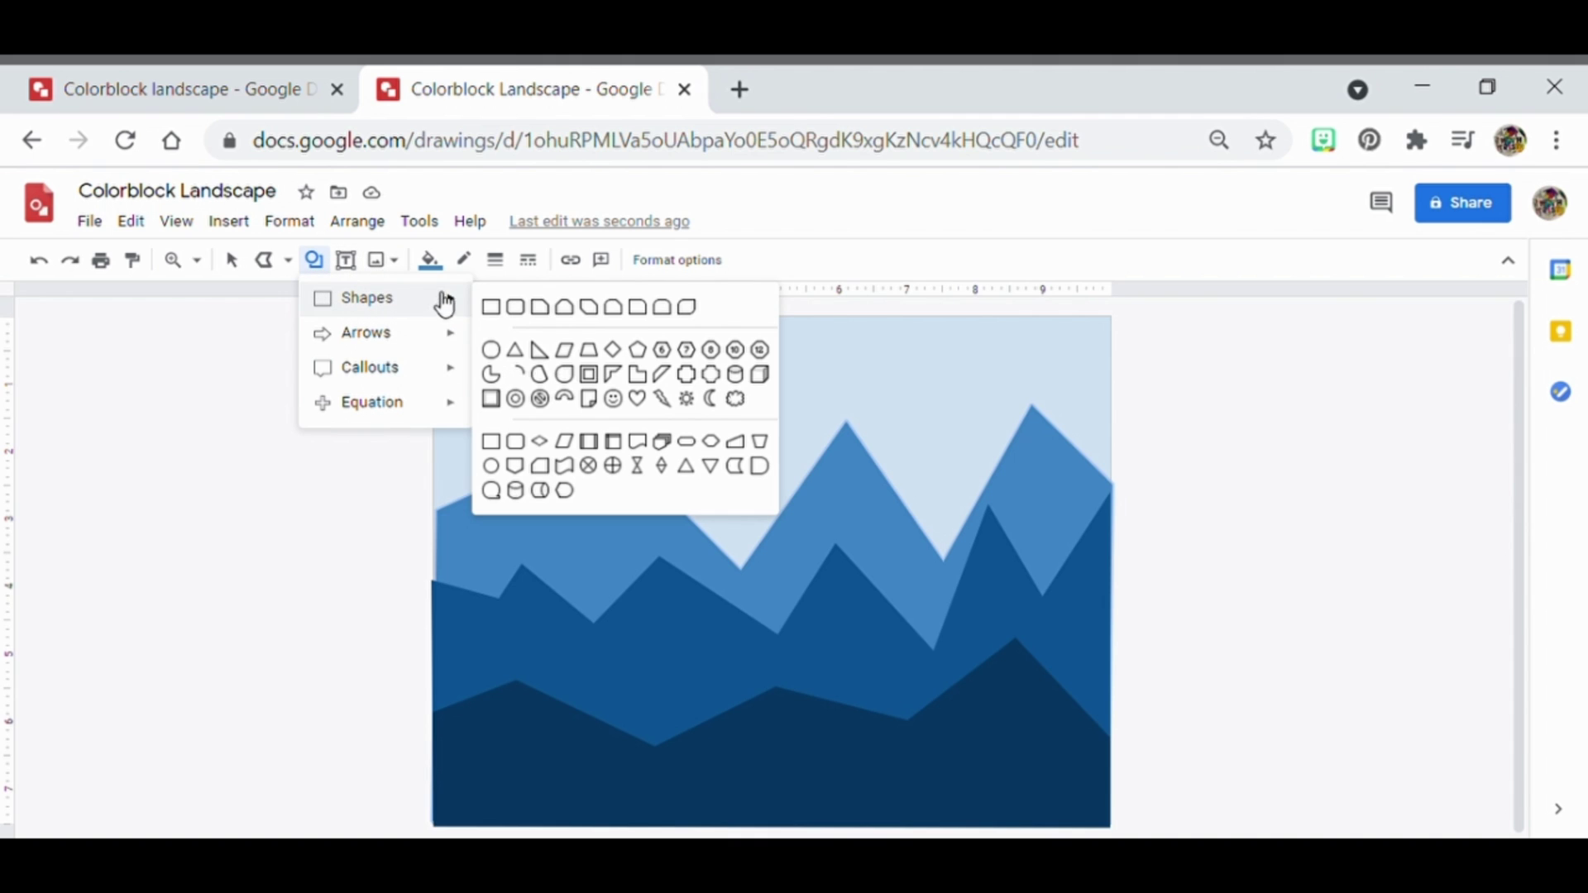
left_click(492, 351)
left_click_drag(637, 398, 809, 548)
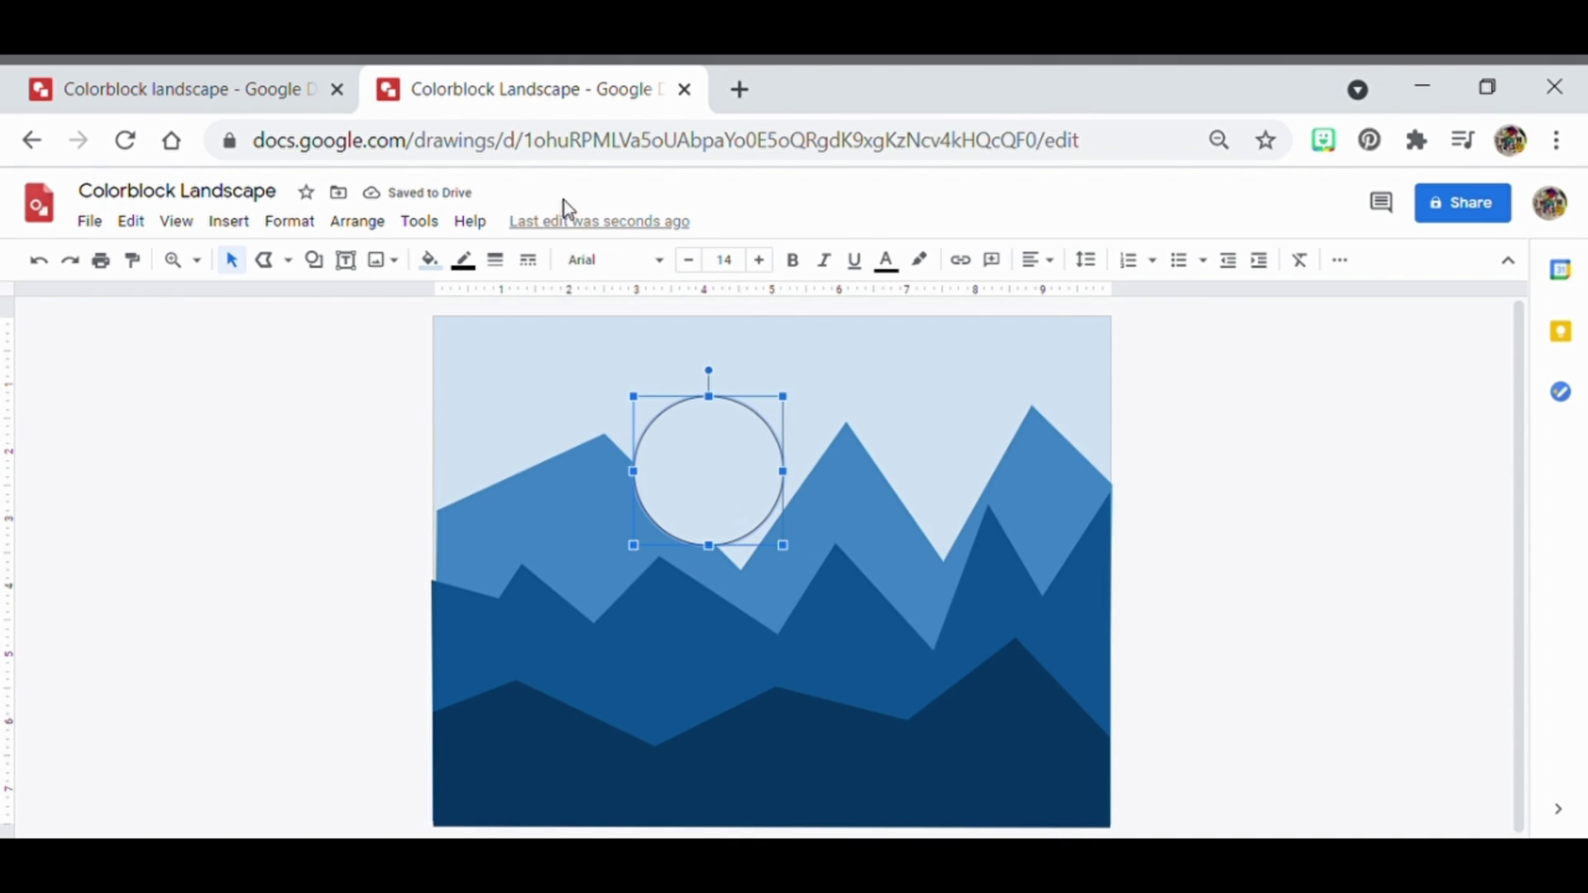
left_click(431, 262)
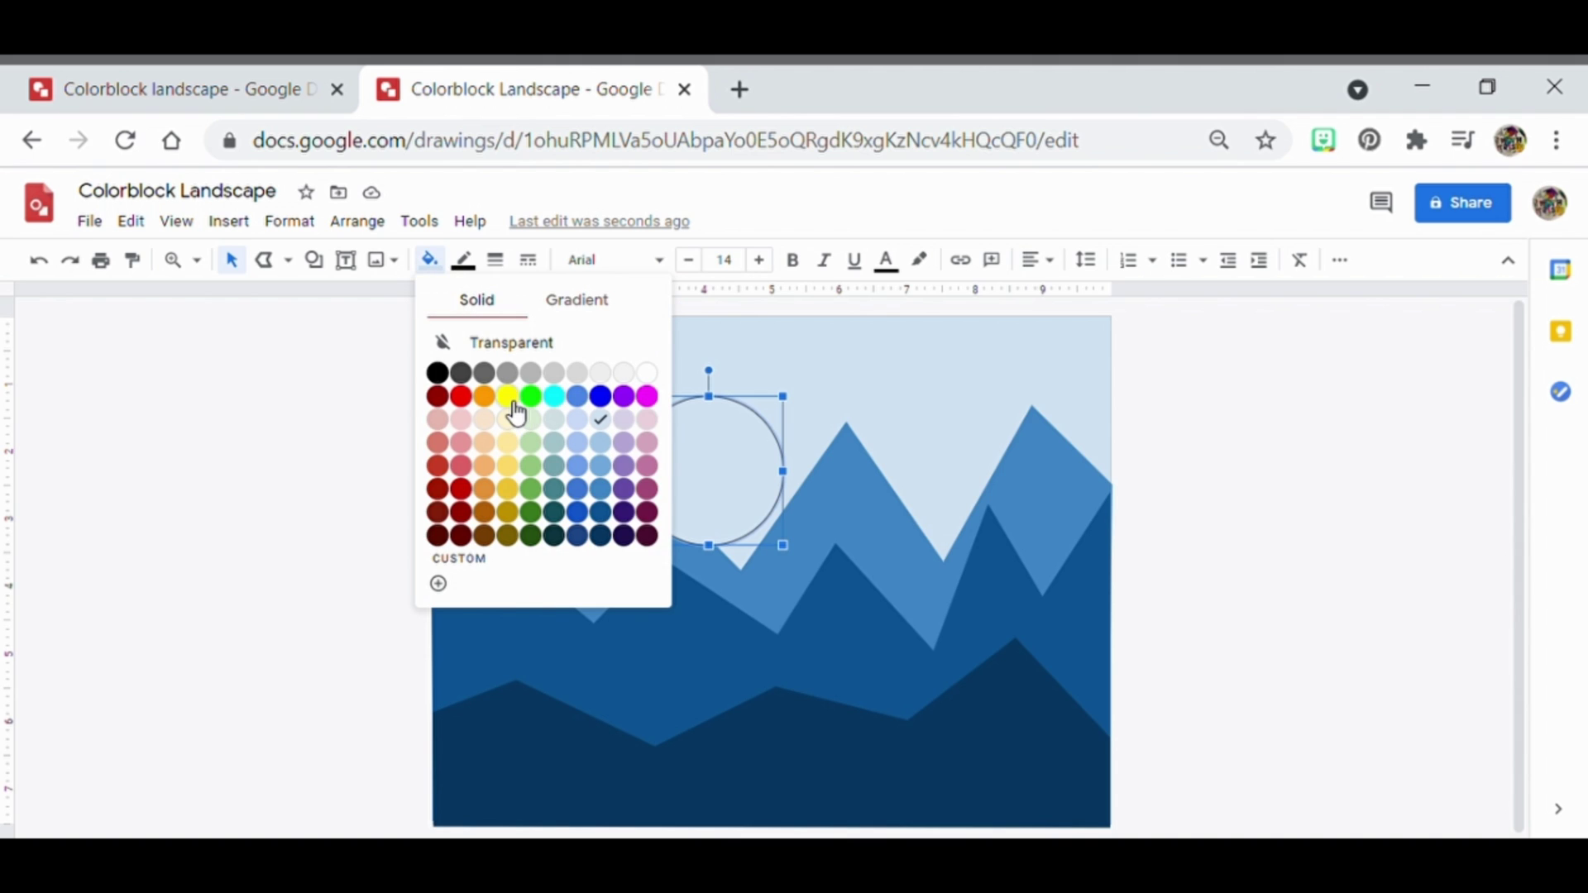
left_click(604, 316)
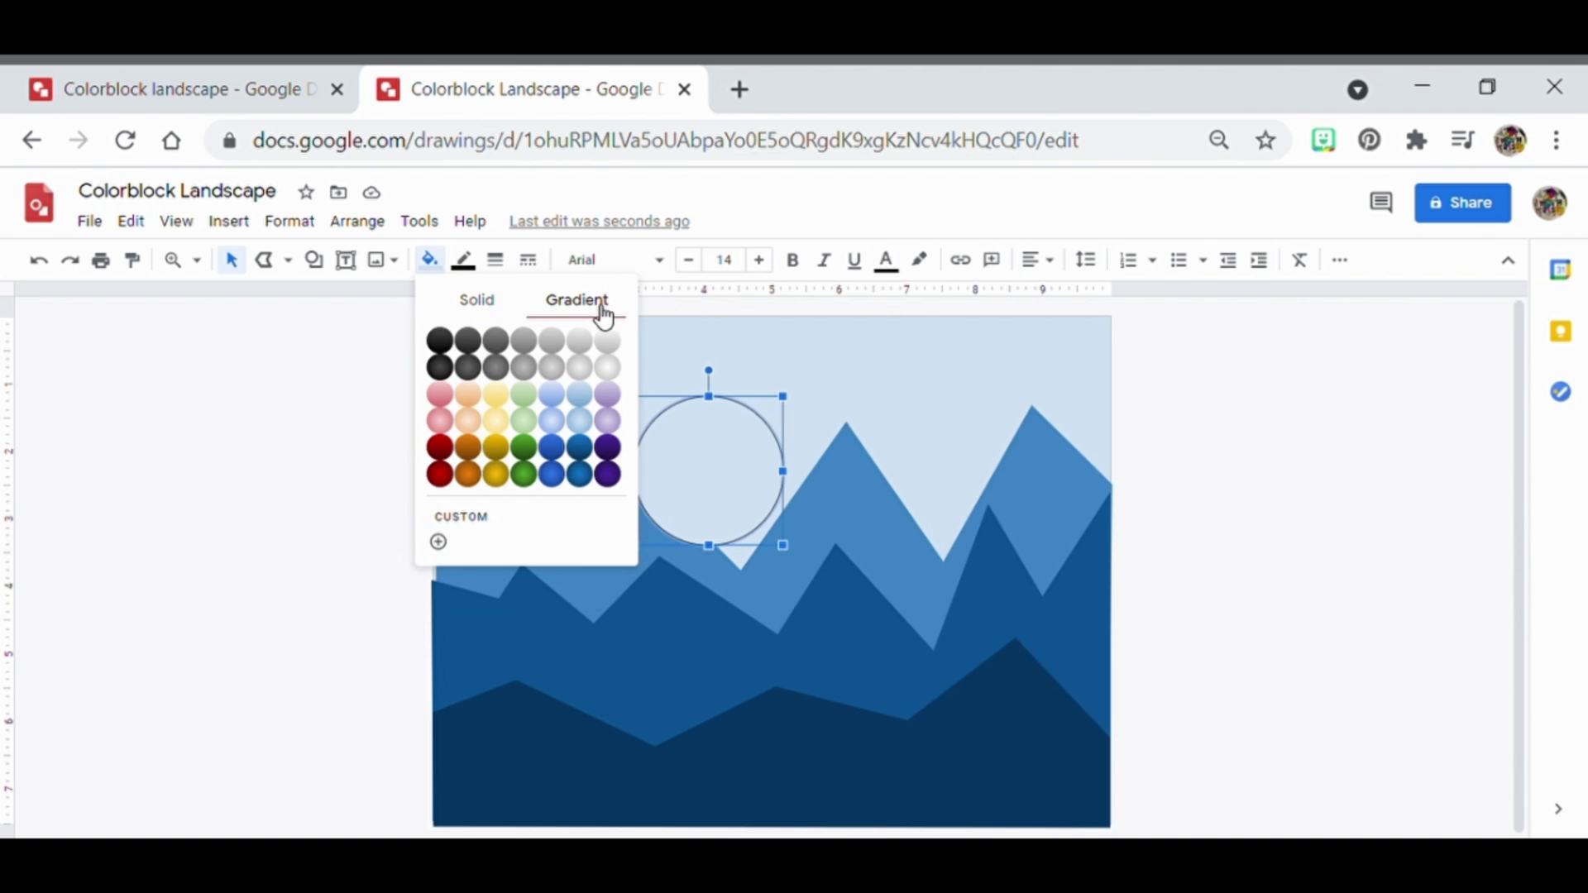
left_click(497, 421)
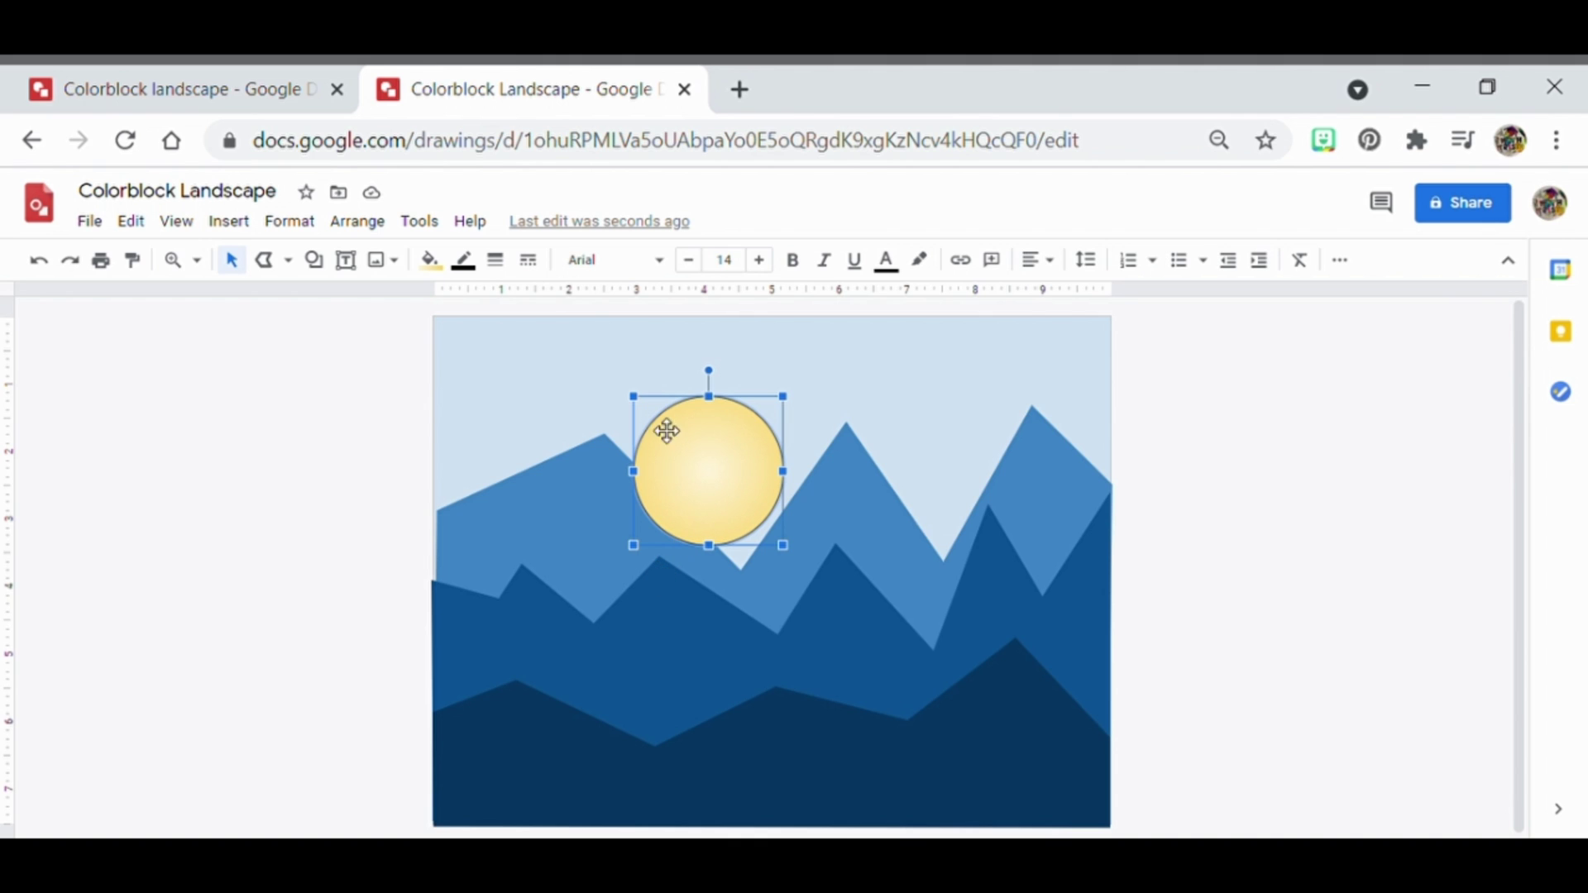
Send the sun to the back behind the mountains and make its border transparent.
left_click(364, 223)
mouse_move(400, 262)
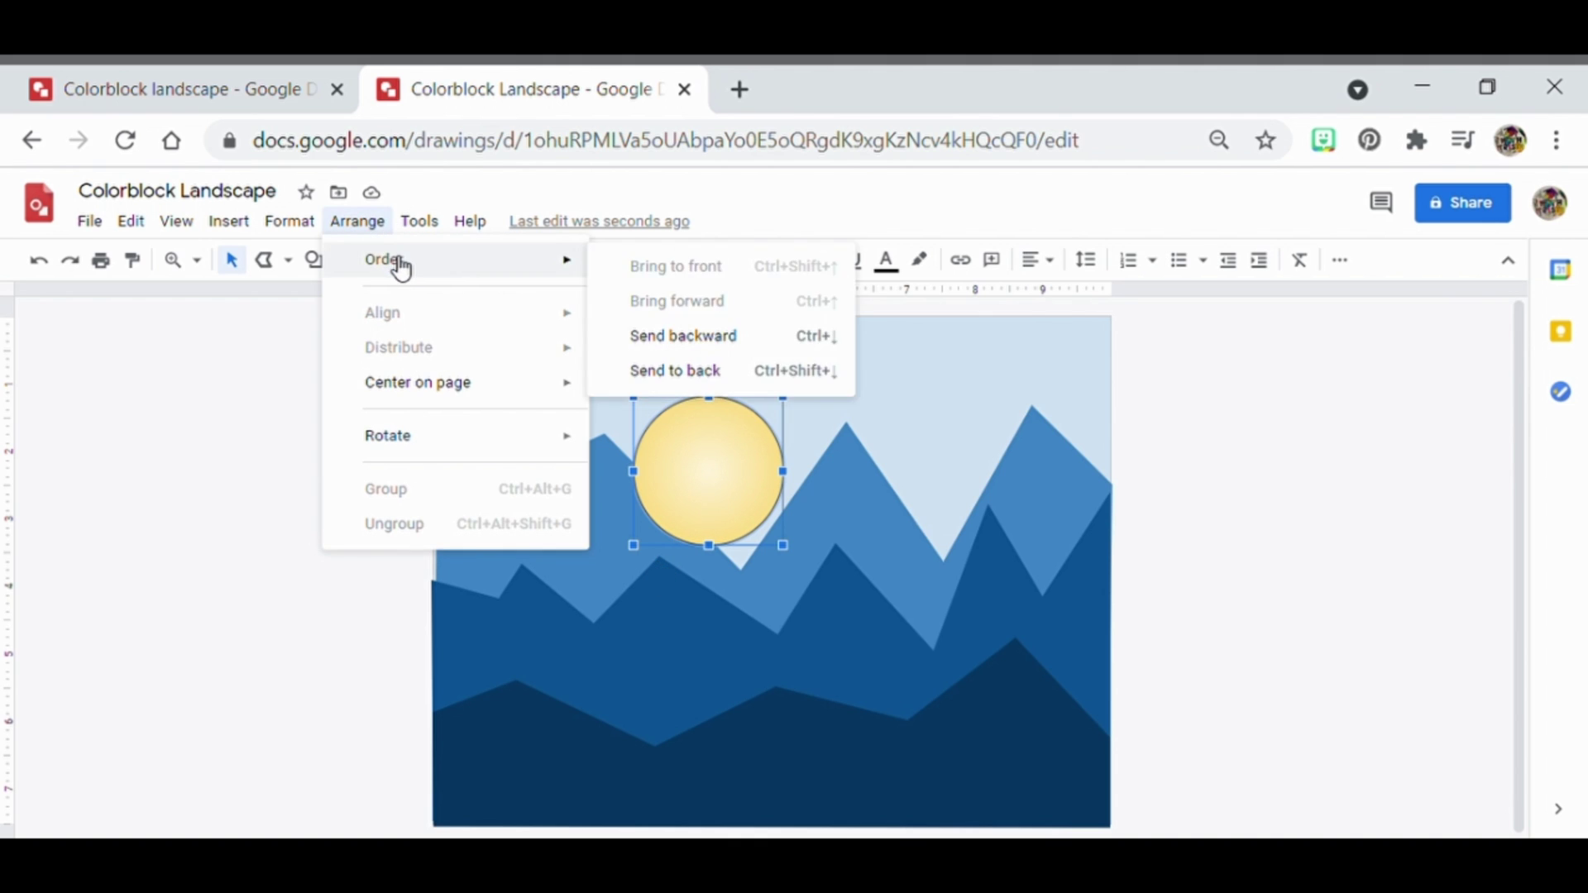
left_click(709, 378)
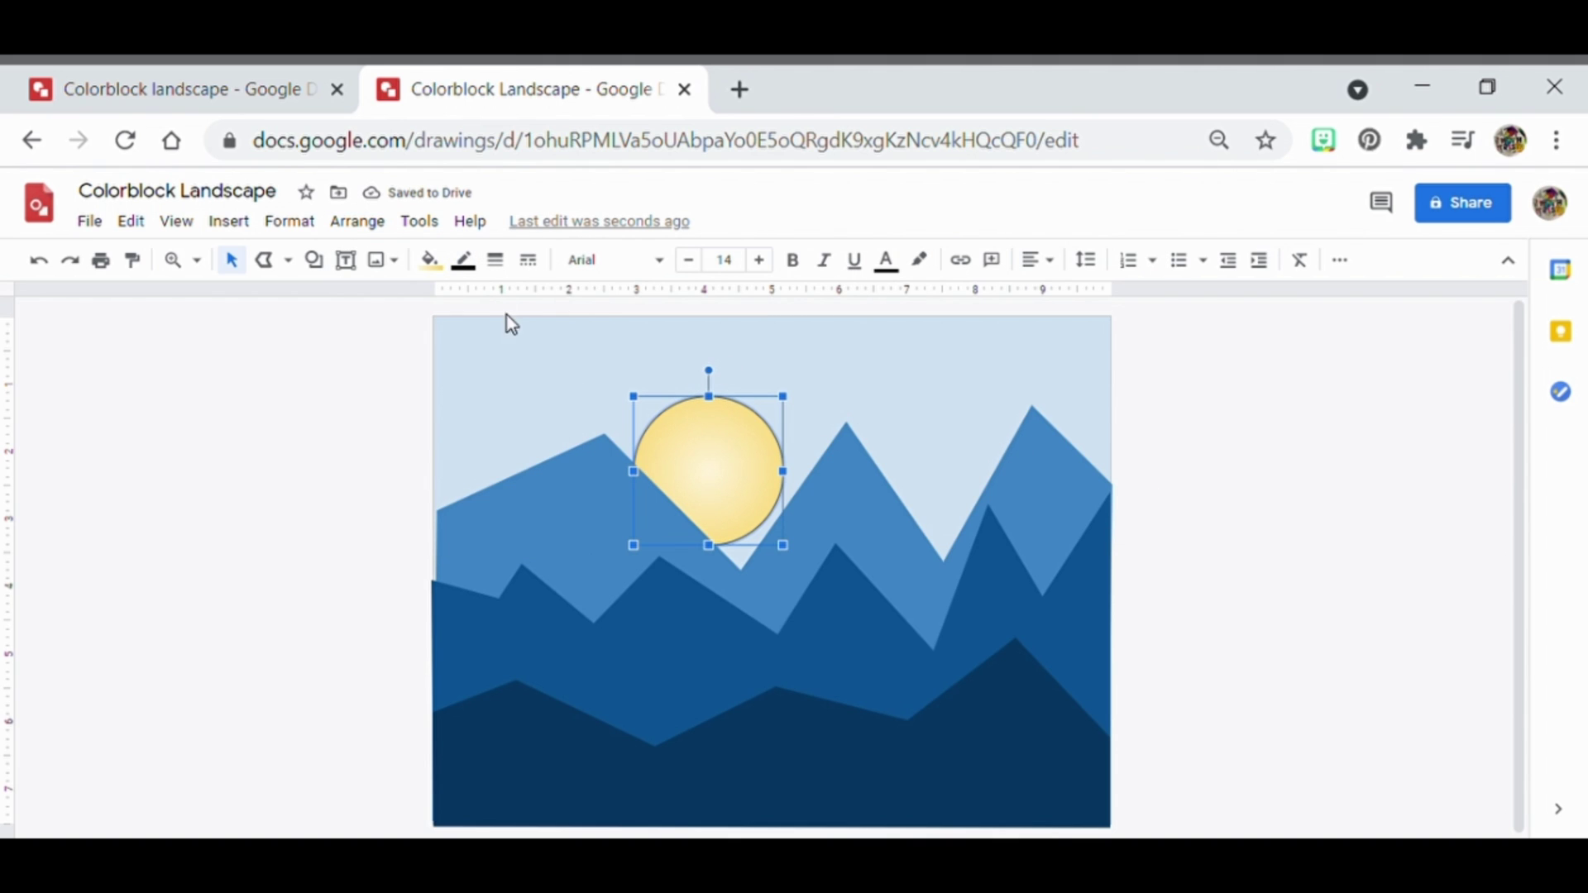
left_click(463, 261)
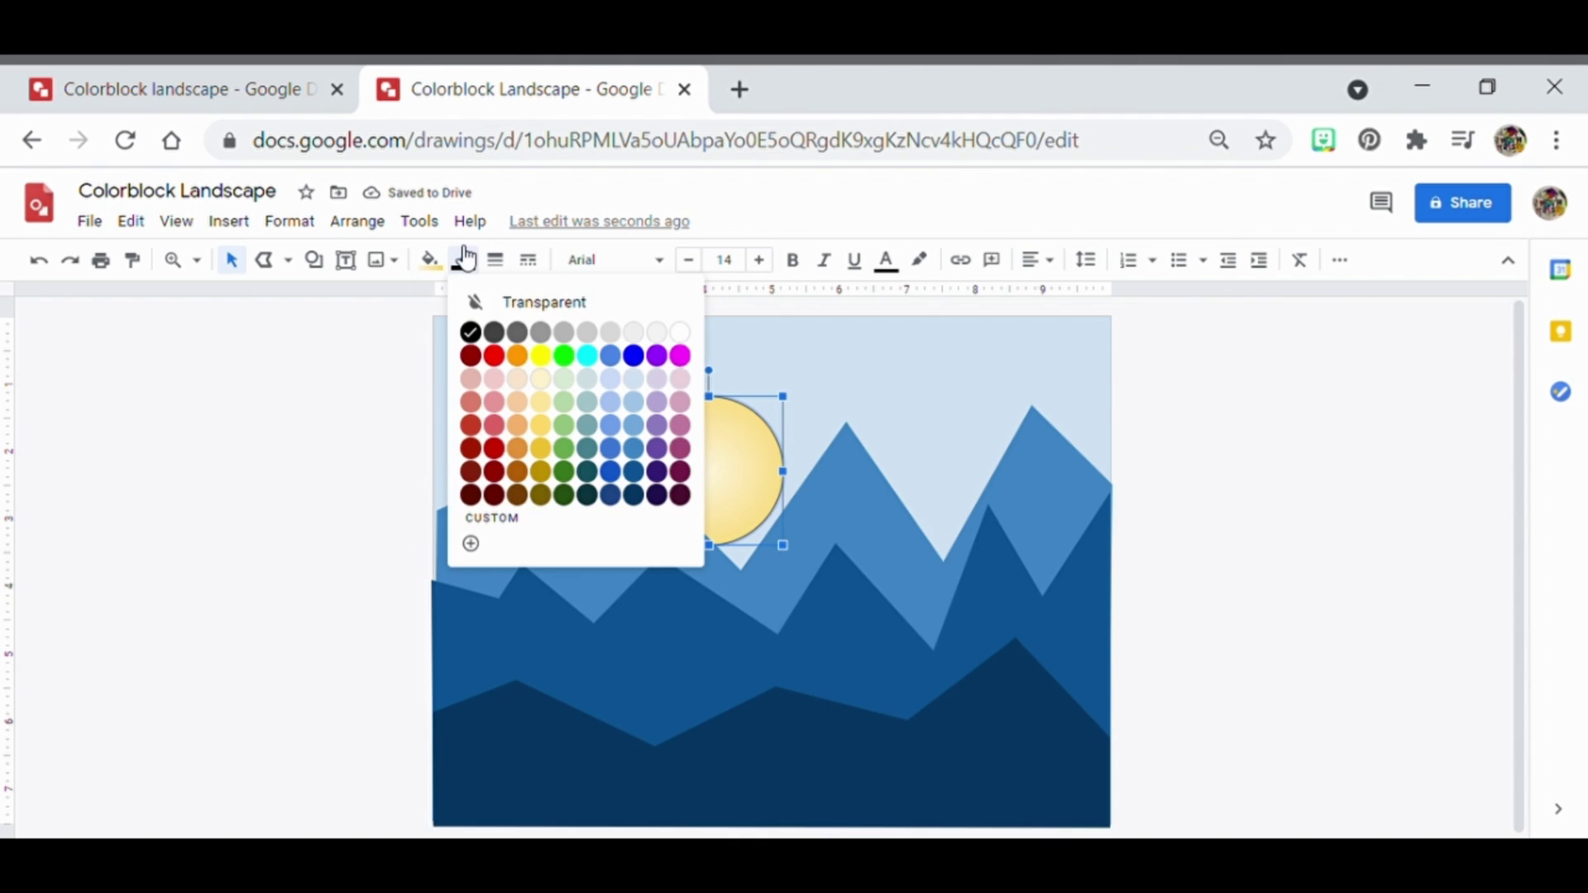
left_click(489, 301)
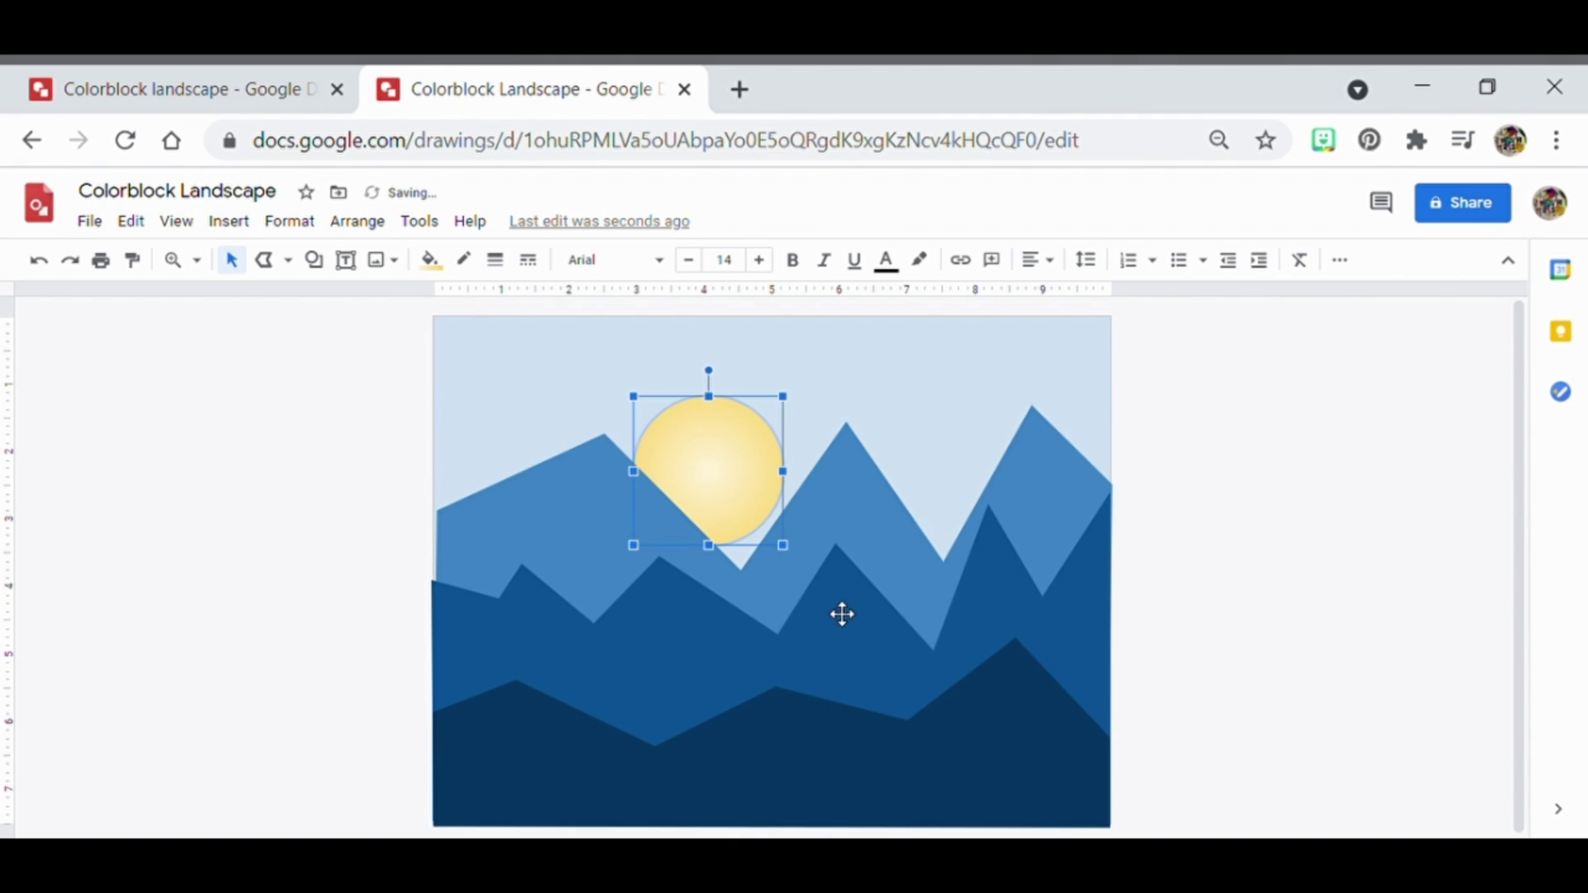
left_click(289, 387)
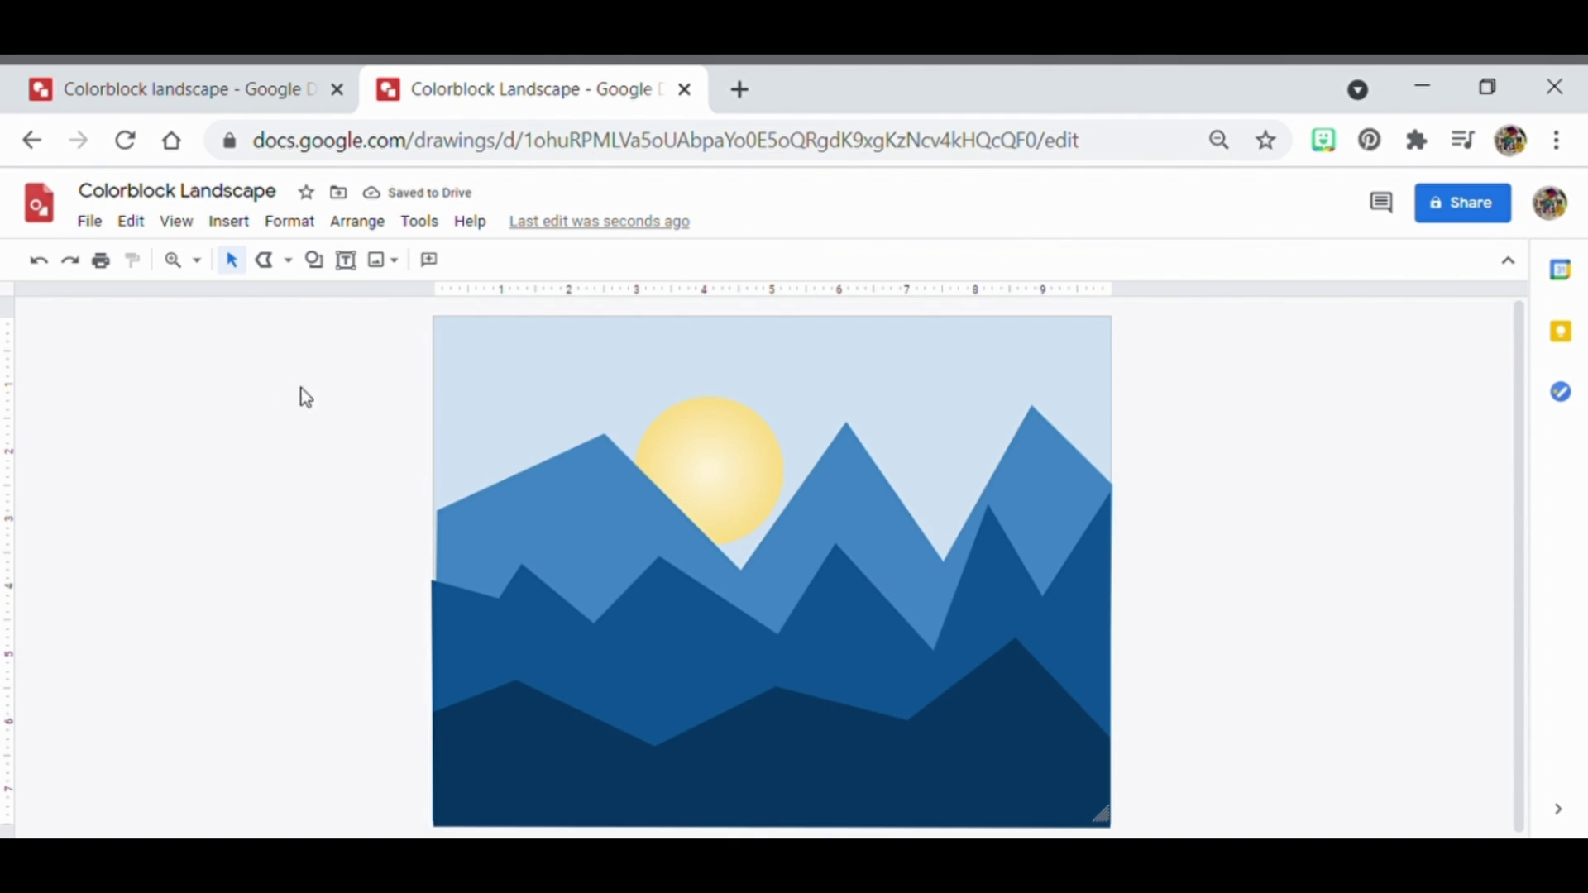
Draw a tall oval over the left mountains with a transparent border and dark green fill.
left_click(321, 269)
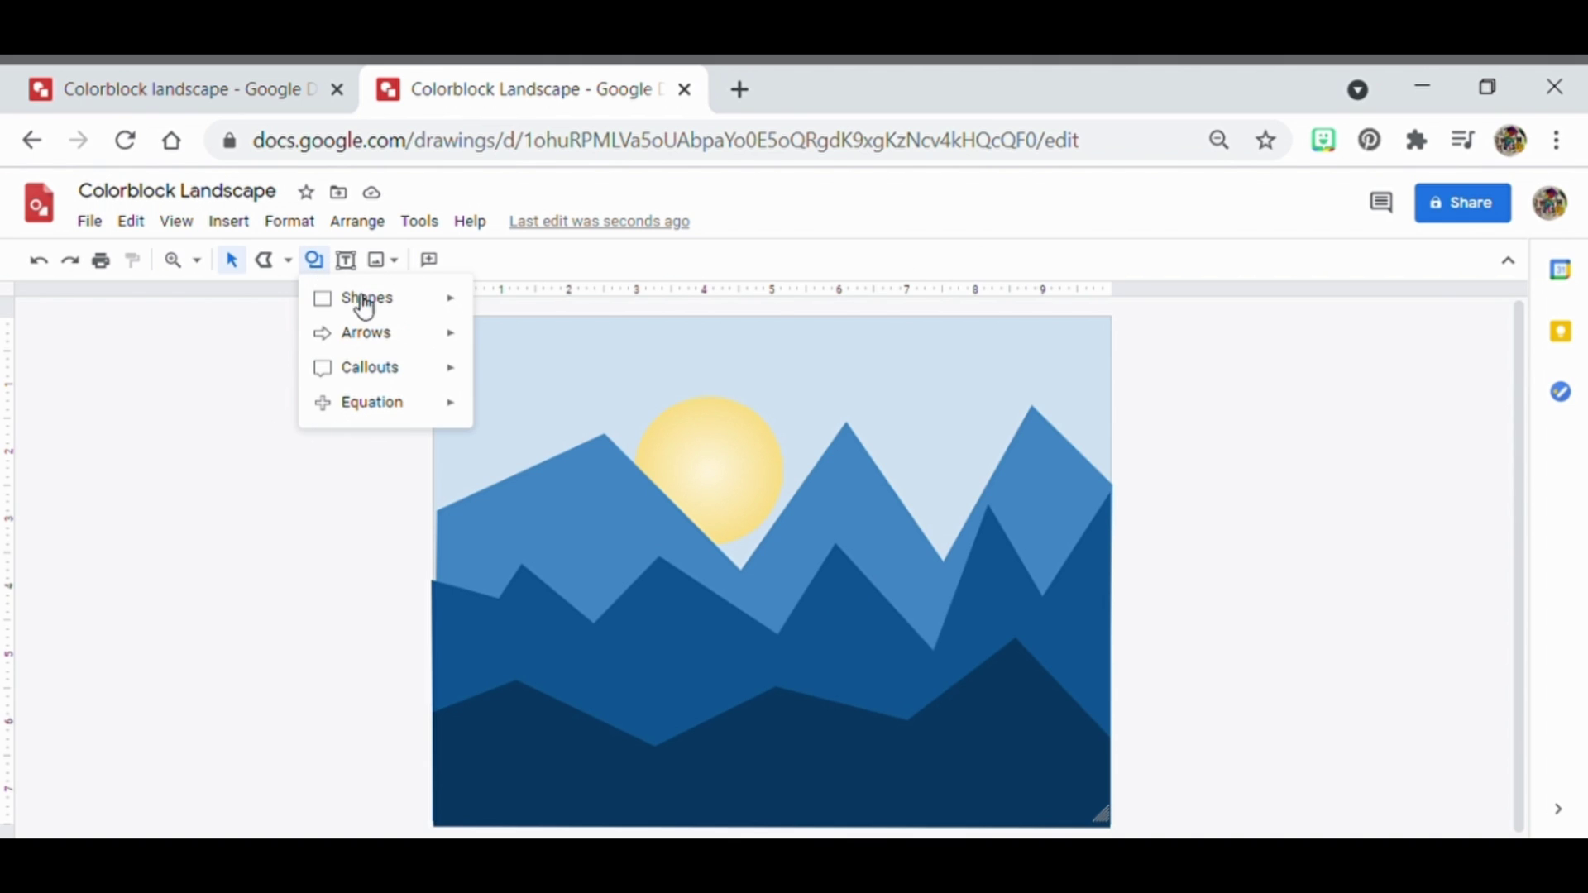
mouse_move(389, 303)
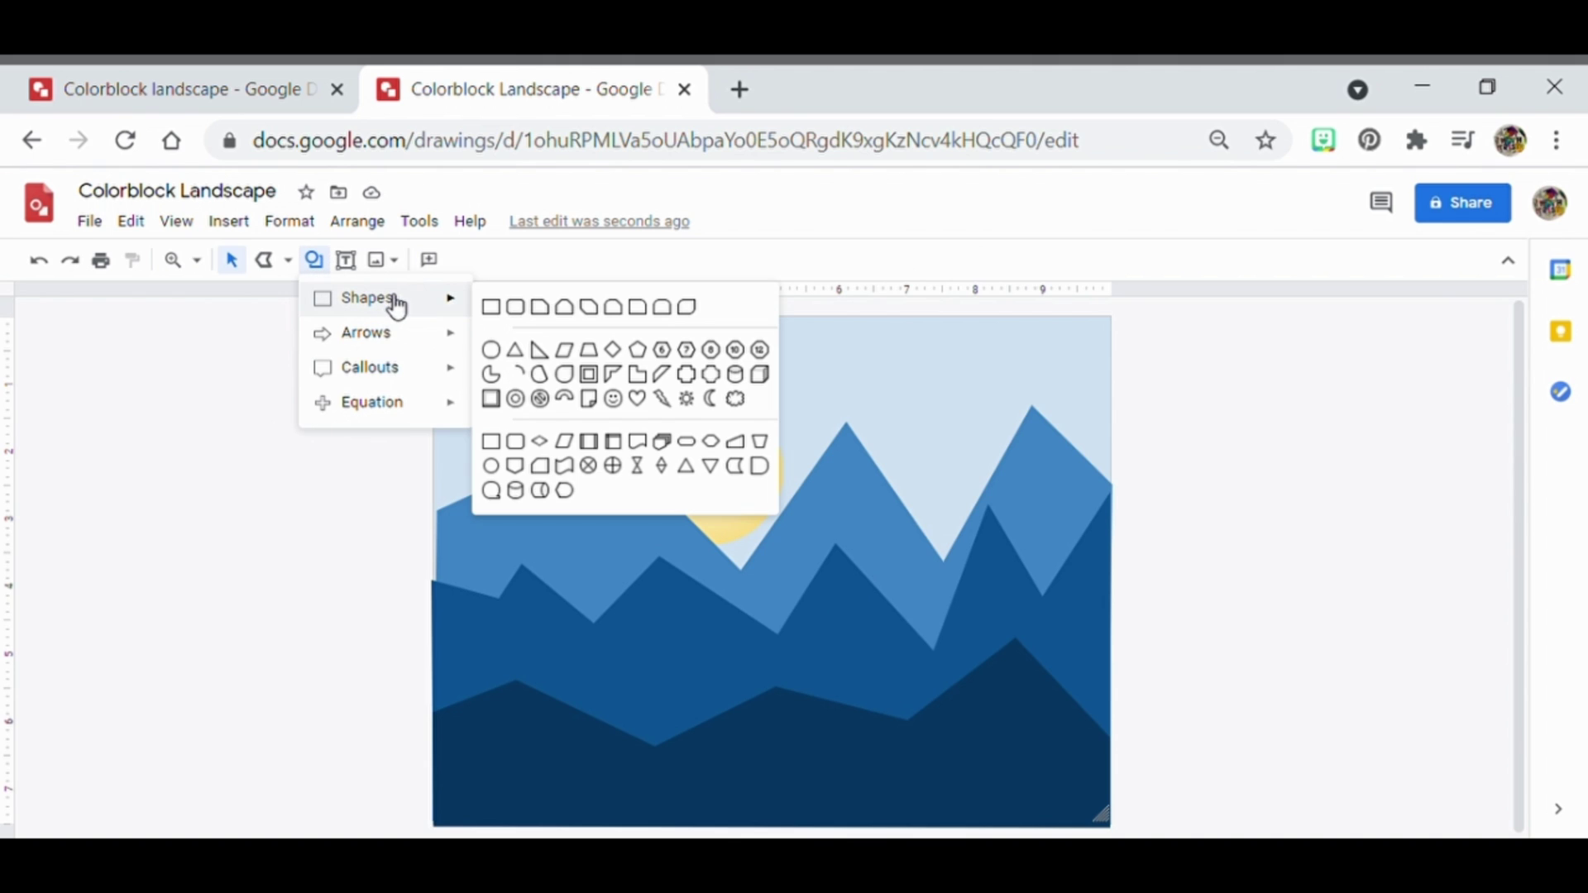
left_click(492, 350)
left_click_drag(541, 553, 596, 732)
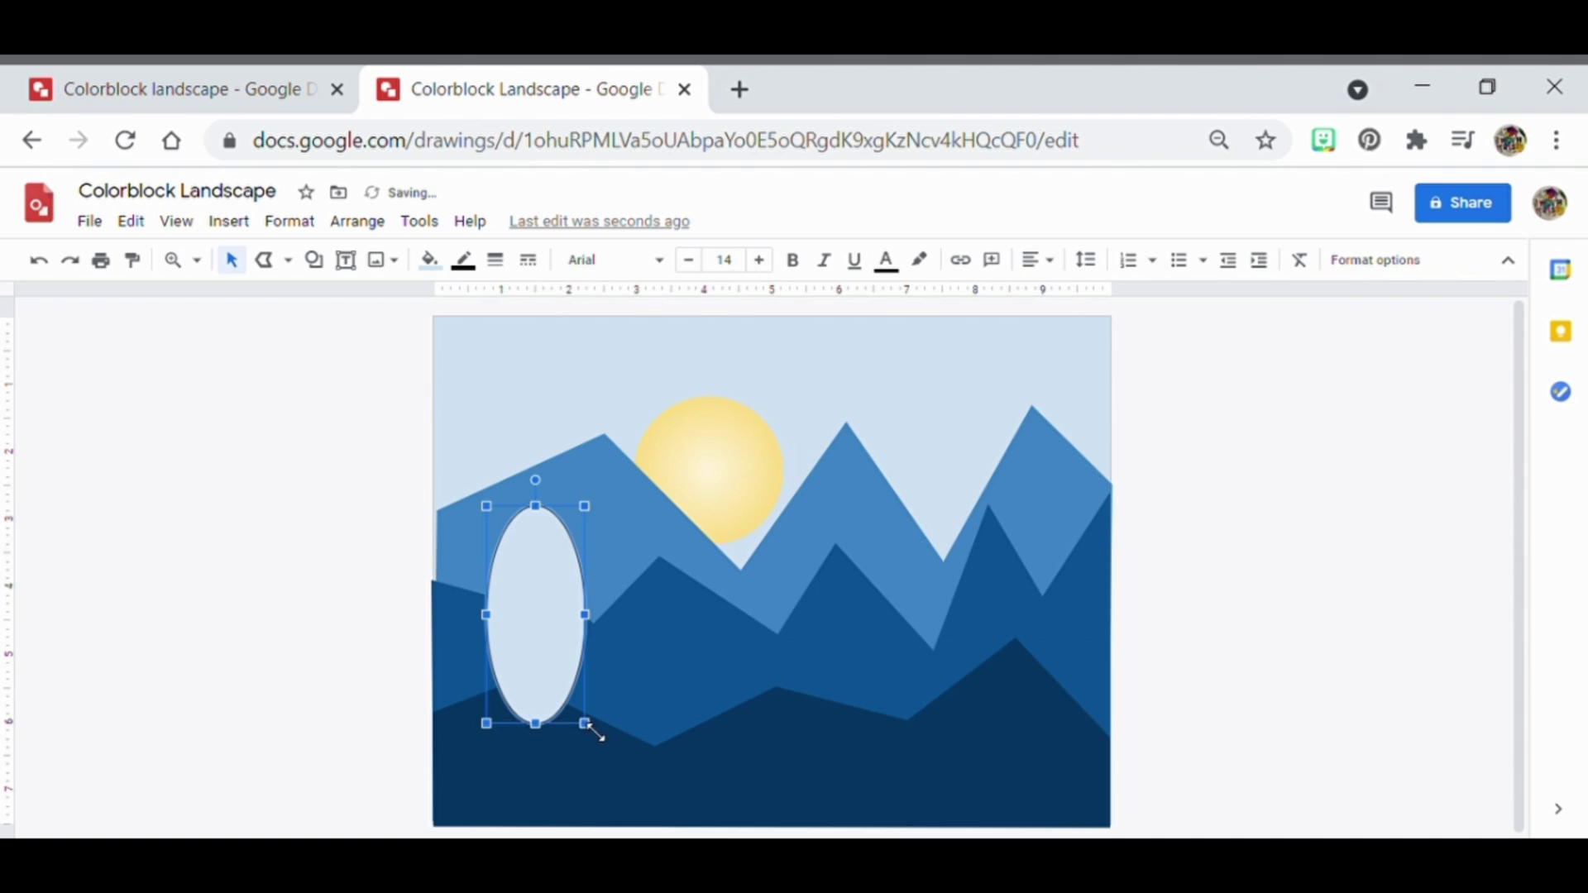
left_click(463, 260)
left_click(491, 304)
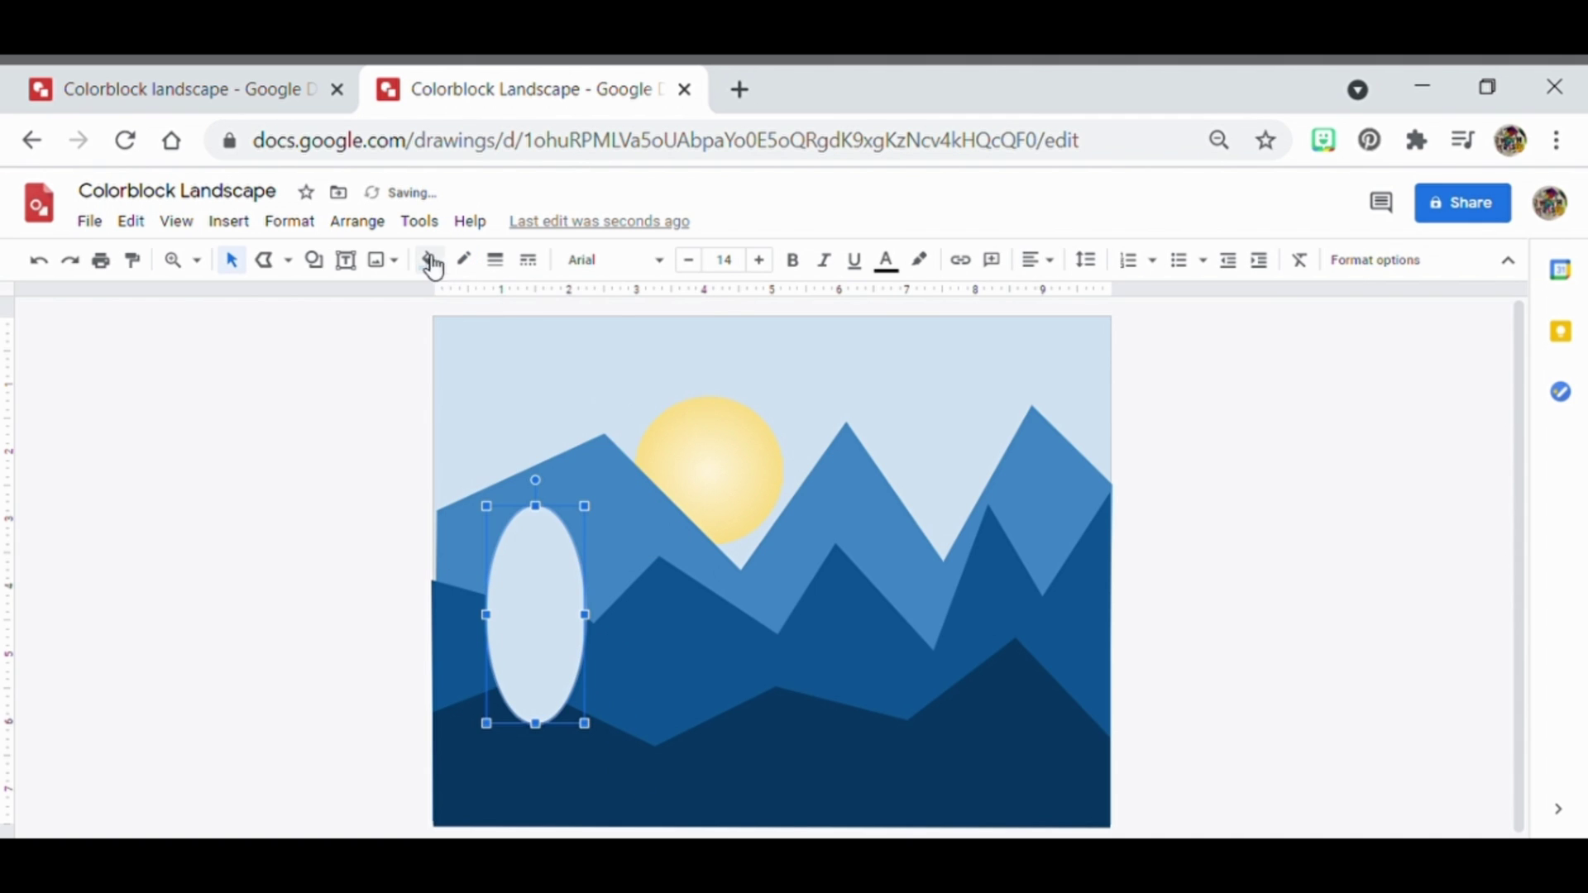
left_click(429, 259)
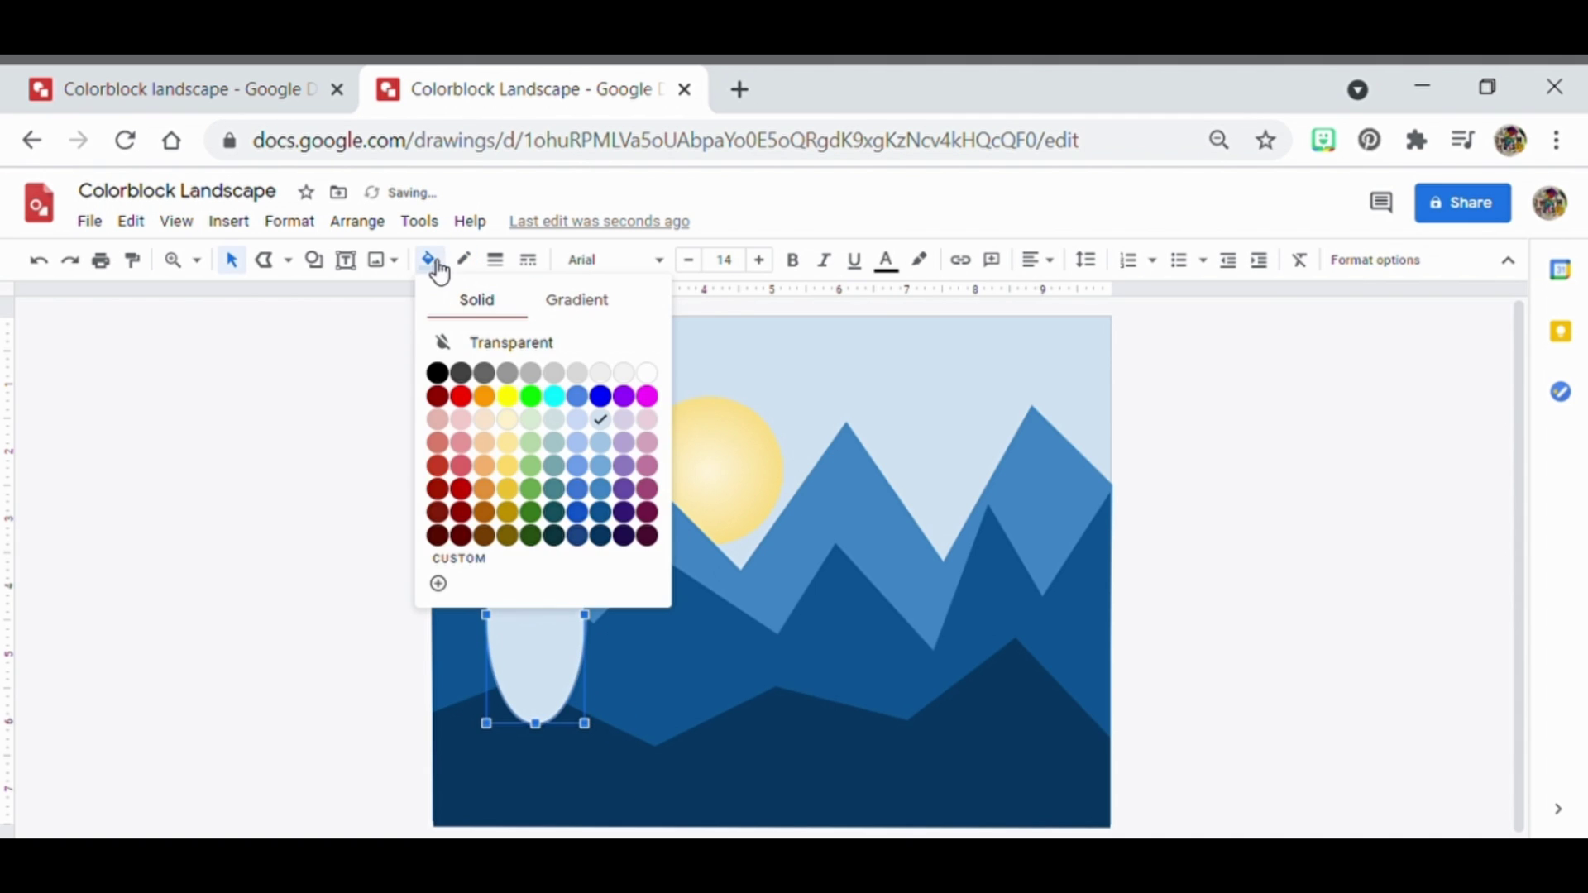
left_click(532, 536)
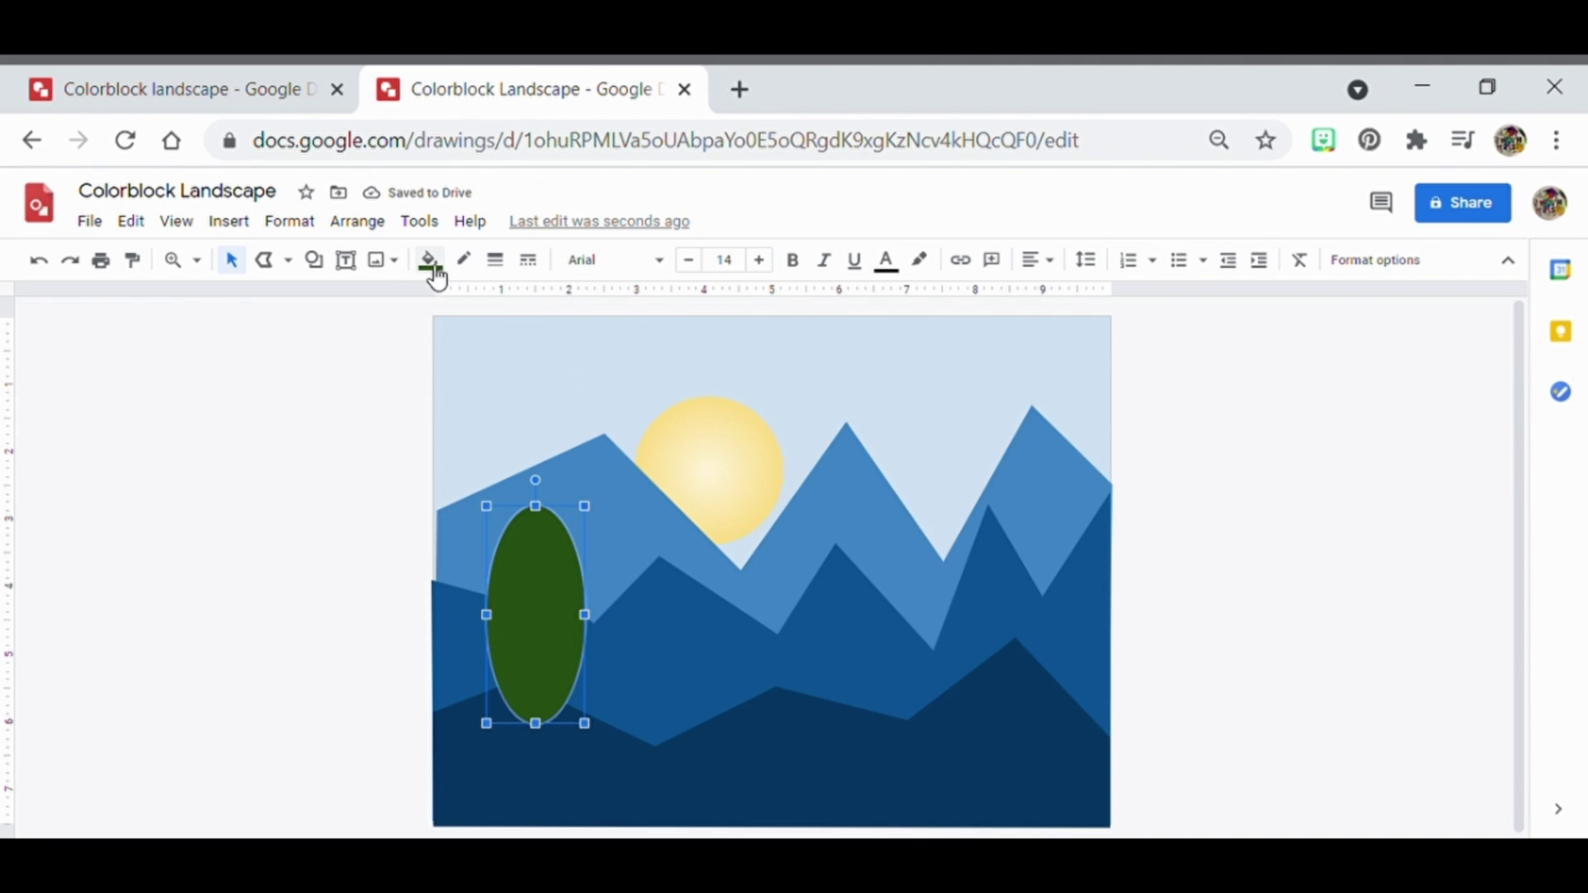
Draw a closed polyline trunk rising from the page bottom into the canopy.
left_click(276, 263)
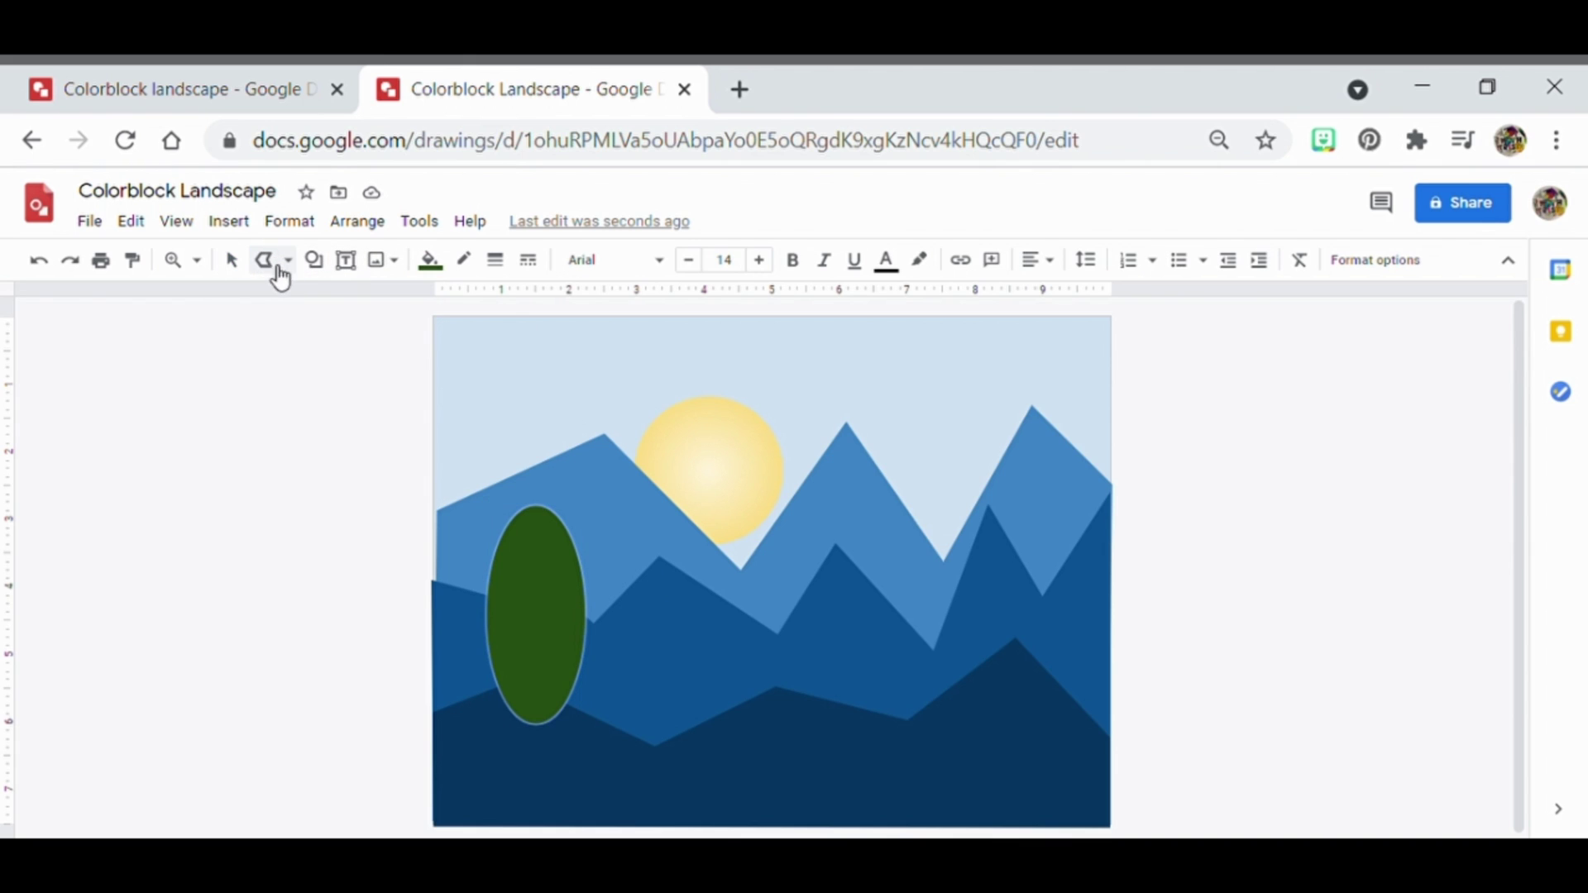
left_click(516, 811)
left_click(528, 694)
left_click(553, 599)
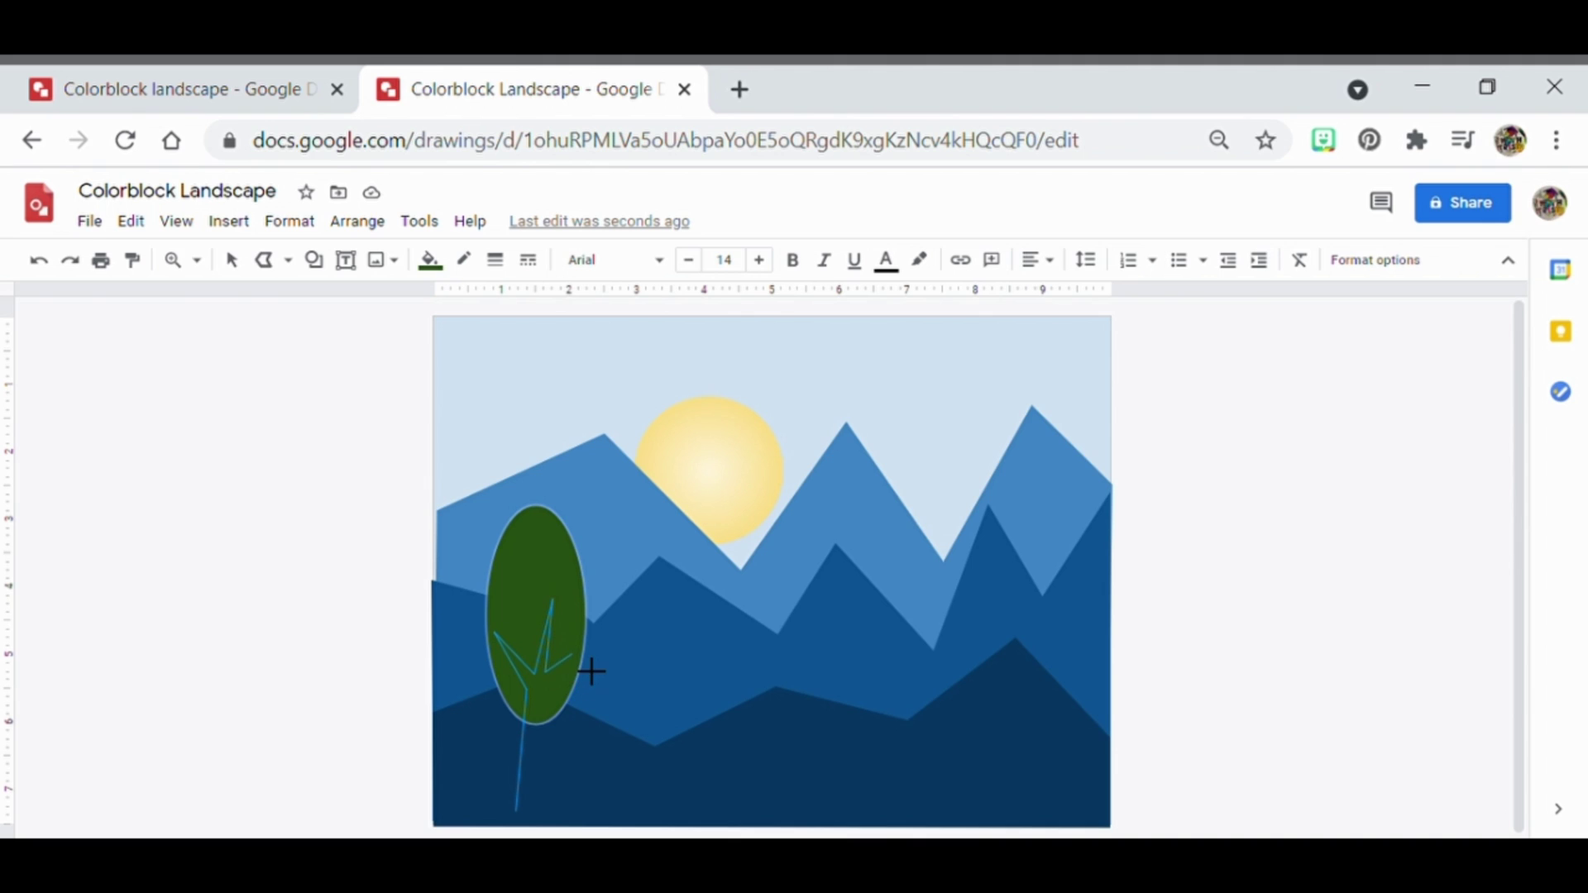
double_click(555, 819)
left_click(533, 828)
left_click(536, 826)
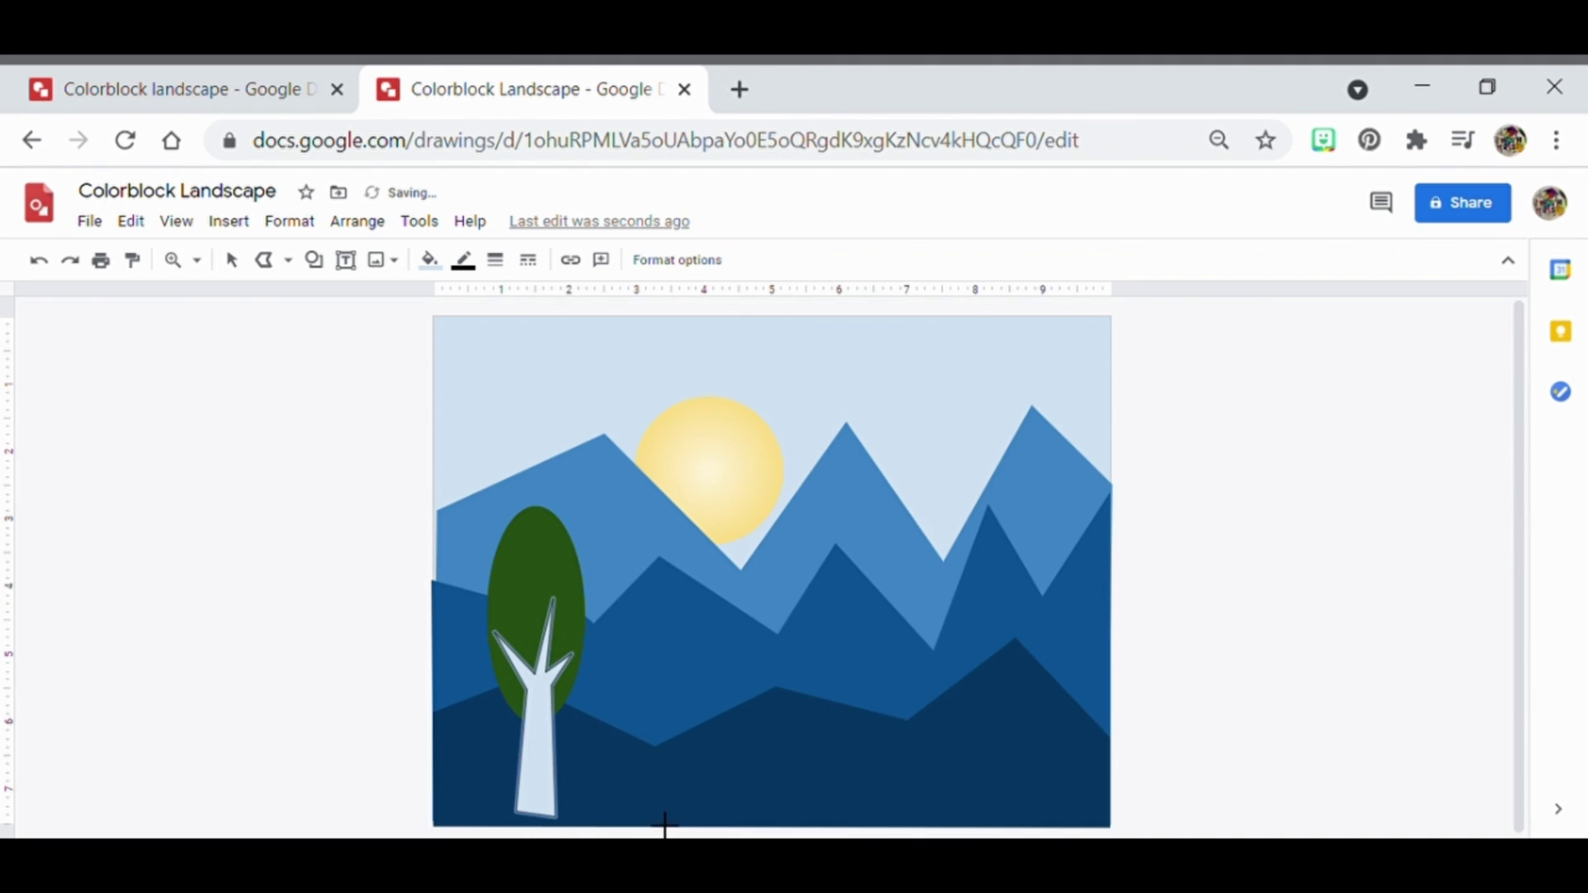
Give the trunk a transparent border and a dark brown fill.
left_click(464, 261)
left_click(488, 303)
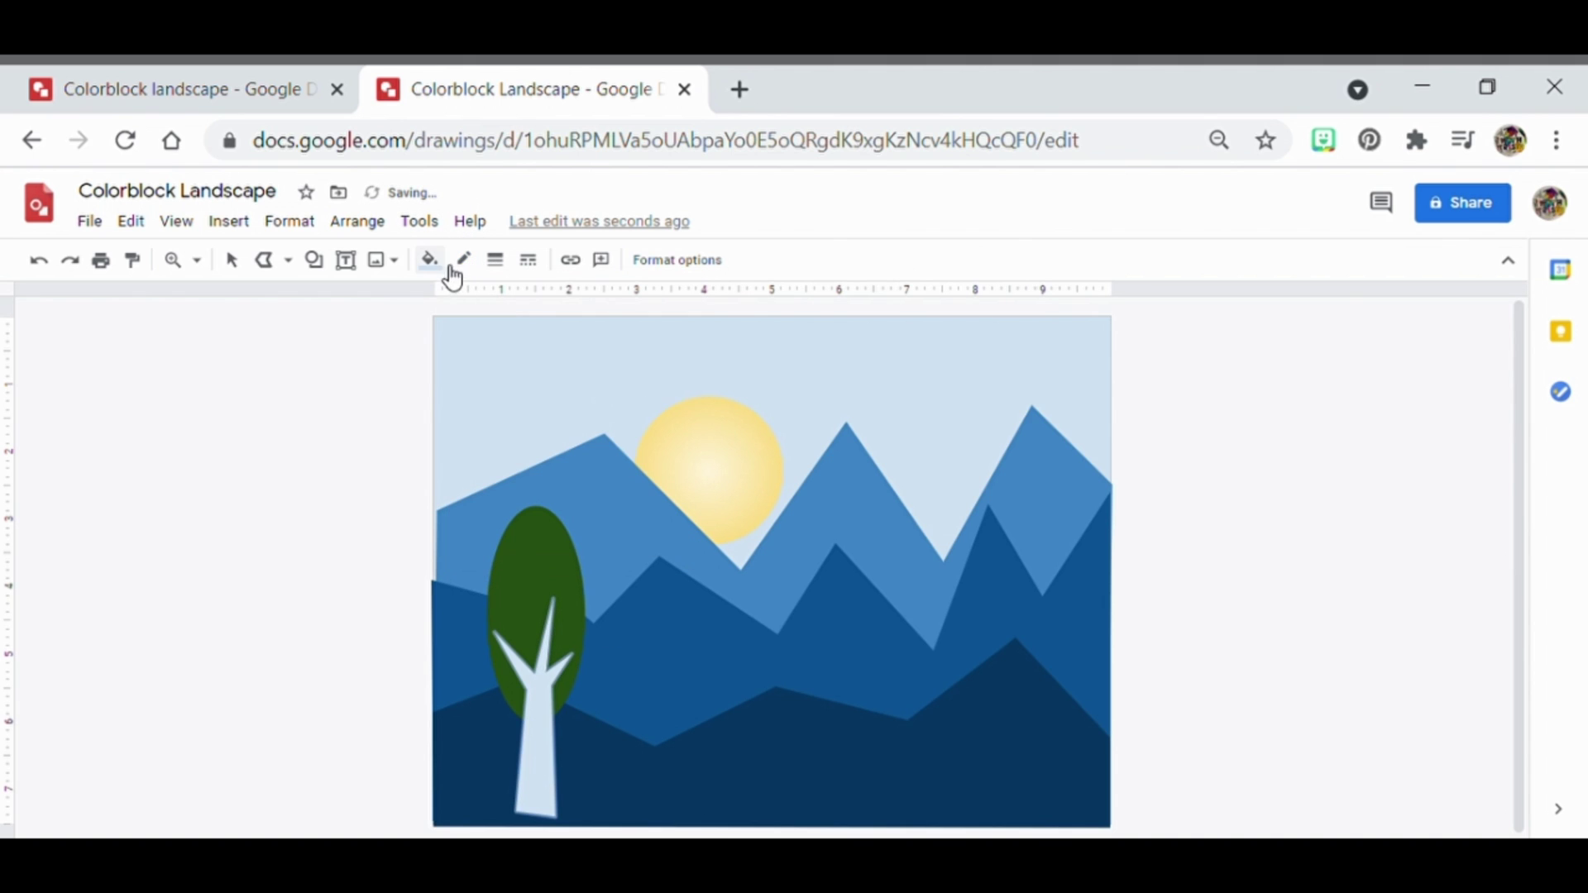
left_click(439, 263)
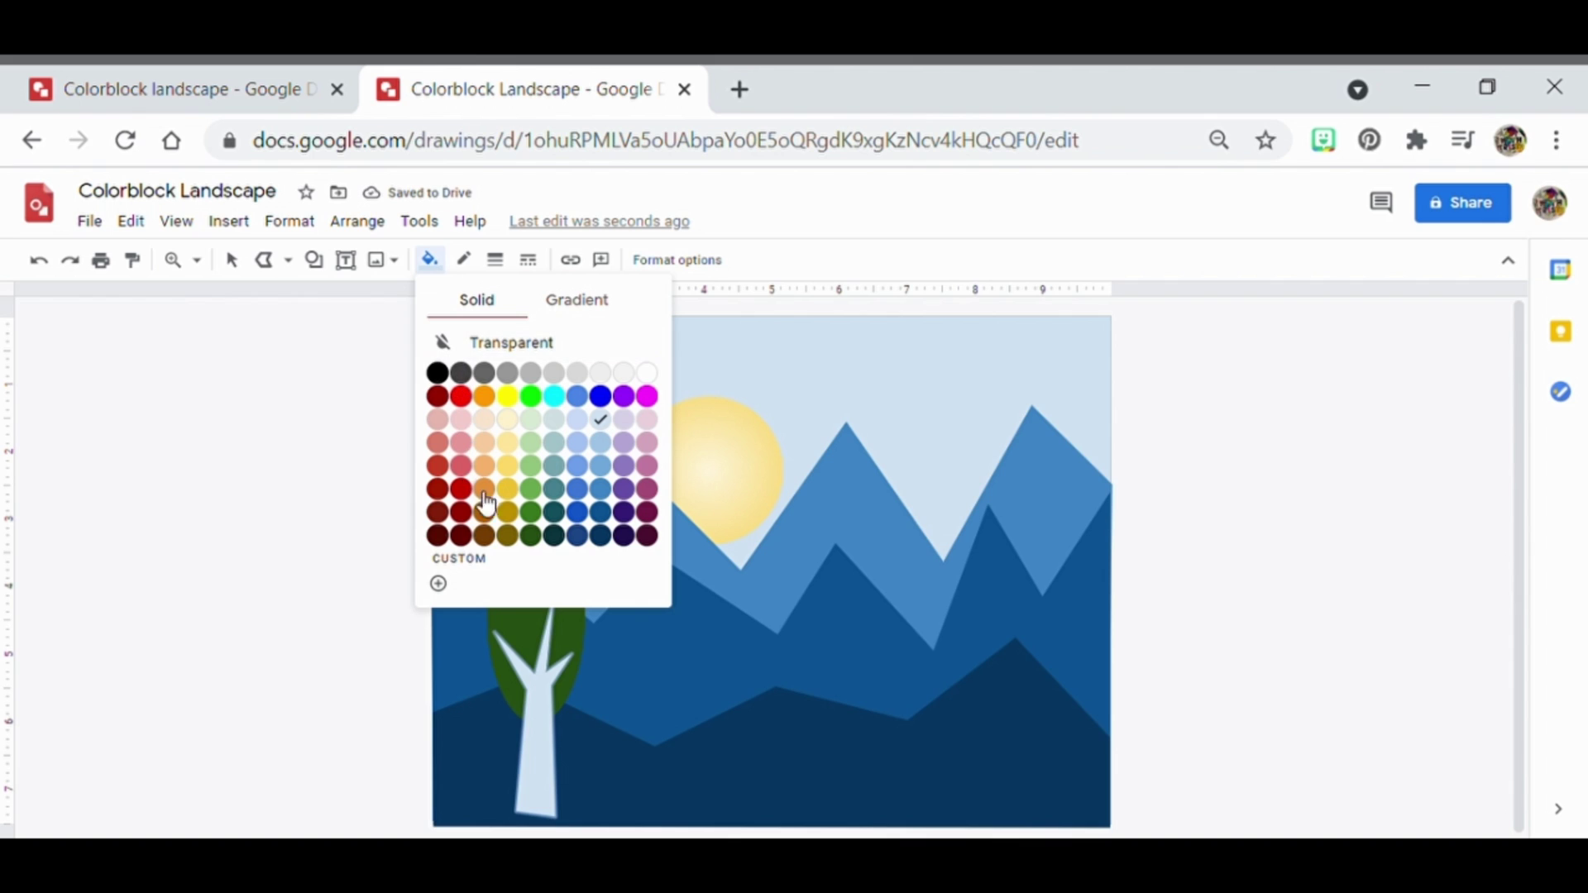
left_click(486, 536)
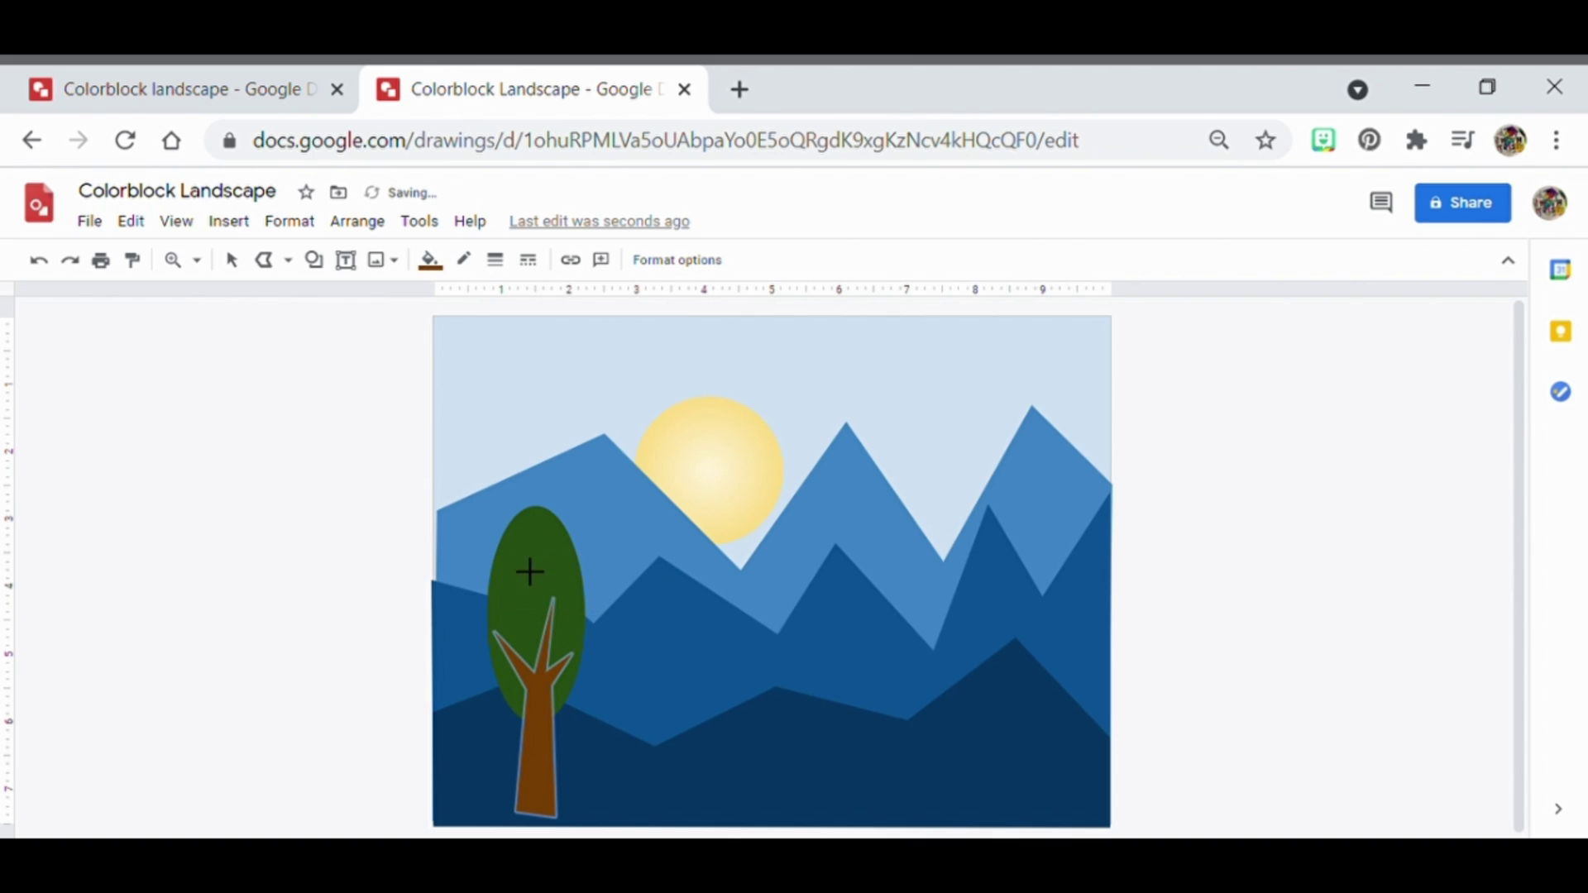